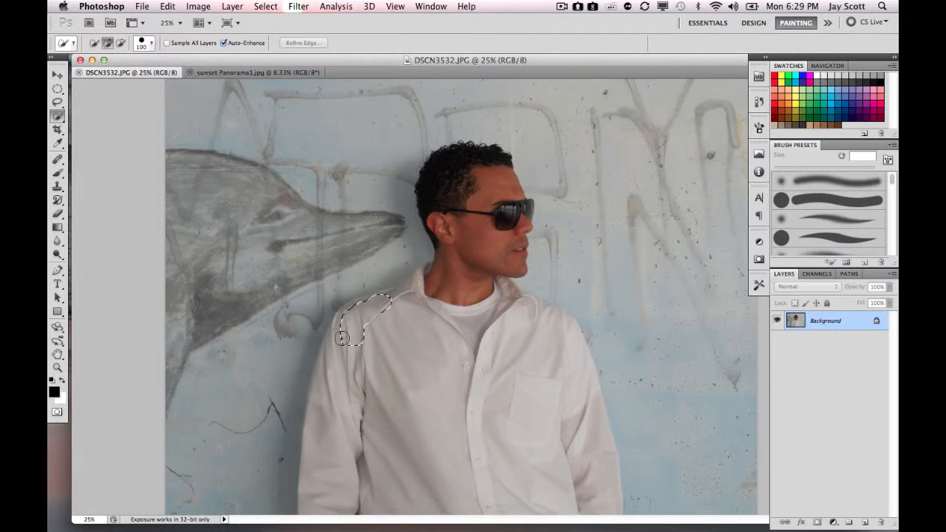
Select the man with the Quick Selection tool, covering both sleeves, the shirt and the head
mouse_move(329, 365)
left_mouse_down()
mouse_move(320, 446)
mouse_move(383, 488)
mouse_move(534, 479)
mouse_move(527, 424)
mouse_move(489, 339)
mouse_move(519, 350)
mouse_move(464, 272)
mouse_move(411, 289)
mouse_move(467, 241)
mouse_move(435, 220)
mouse_move(421, 192)
mouse_move(439, 170)
mouse_move(473, 158)
left_mouse_up()
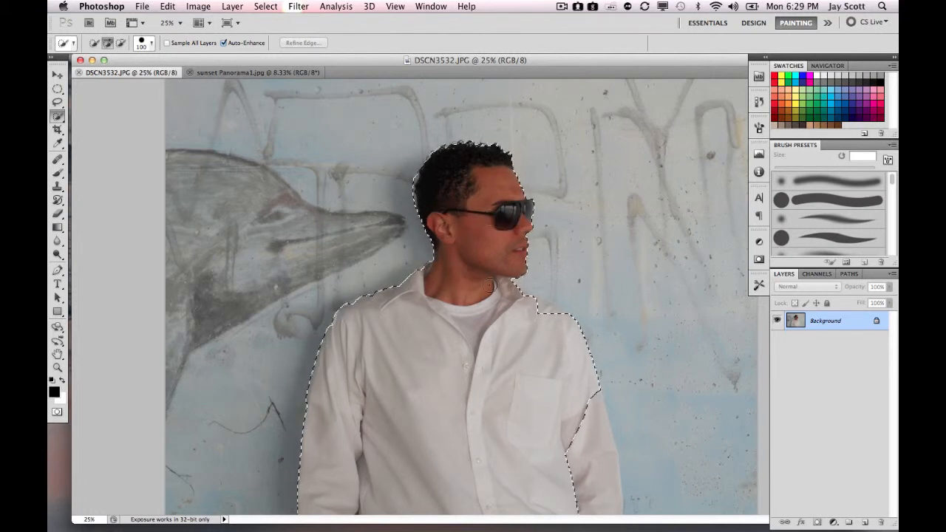
mouse_move(533, 306)
left_mouse_down()
mouse_move(602, 427)
mouse_move(607, 461)
mouse_move(589, 396)
mouse_move(589, 462)
left_mouse_up()
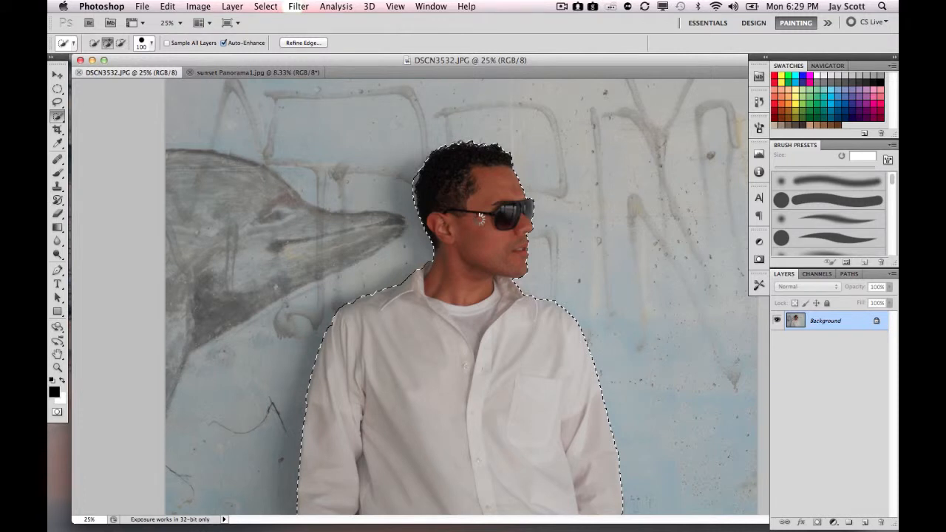
Reduce the Quick Selection brush size to 35 px
scroll(432, 270, "up", 1)
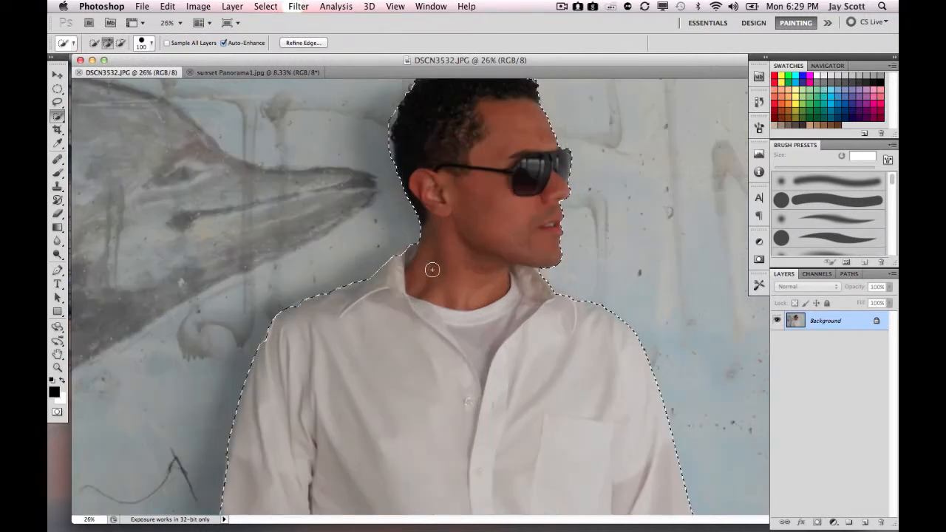
scroll(432, 270, "up", 3)
scroll(394, 247, "up", 2)
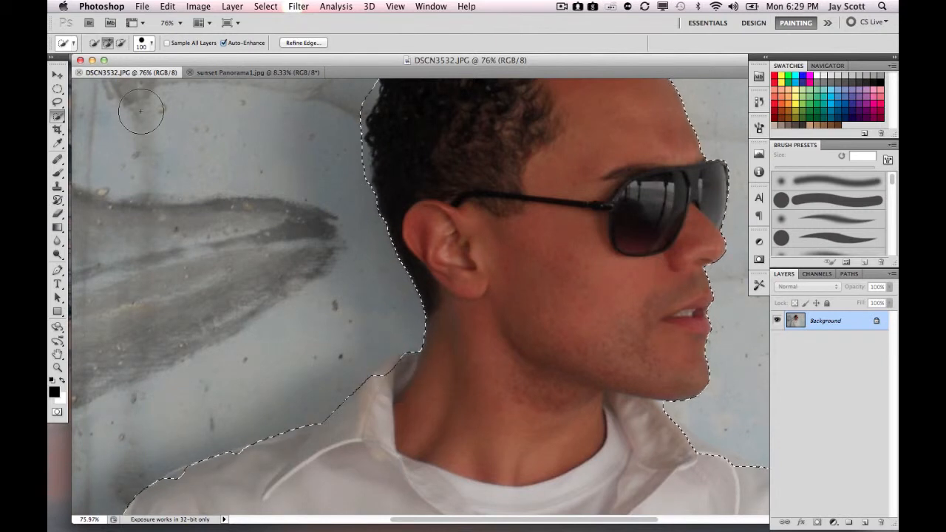
left_click(151, 44)
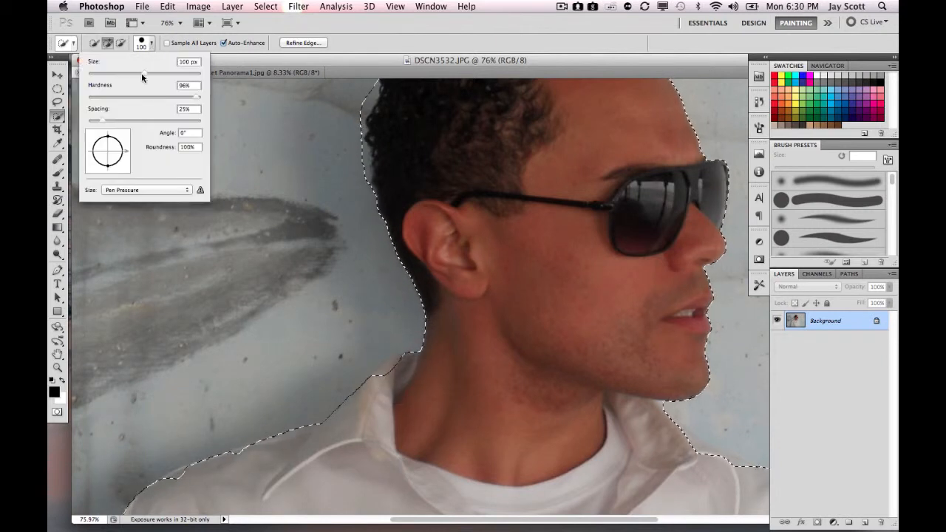
left_click_drag(142, 72, 134, 72)
left_click(360, 42)
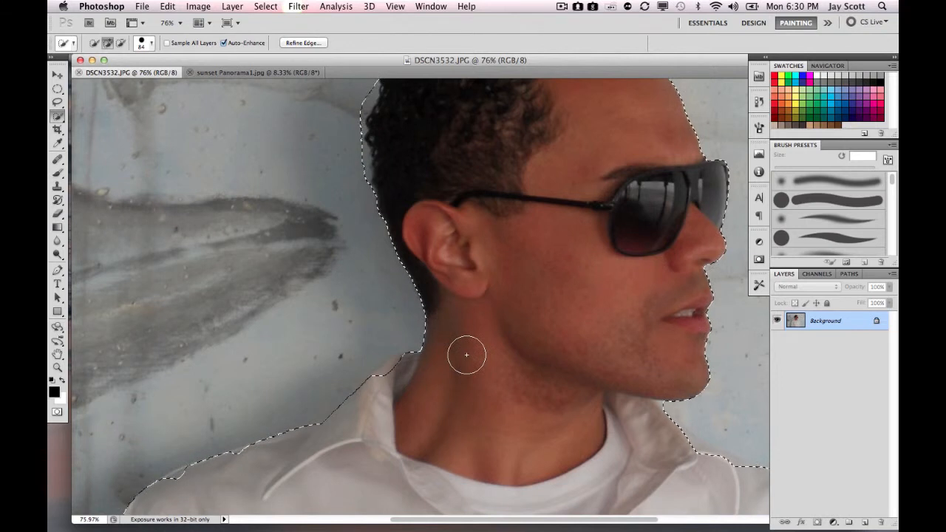
key("bracketleft")
key("bracketleft")
key("bracketleft")
key("bracketleft")
key("bracketleft")
key("bracketleft")
Subtract the wall area behind the shoulder, neck and back of the head from the selection, keeping the collar edge included
left_click(377, 377)
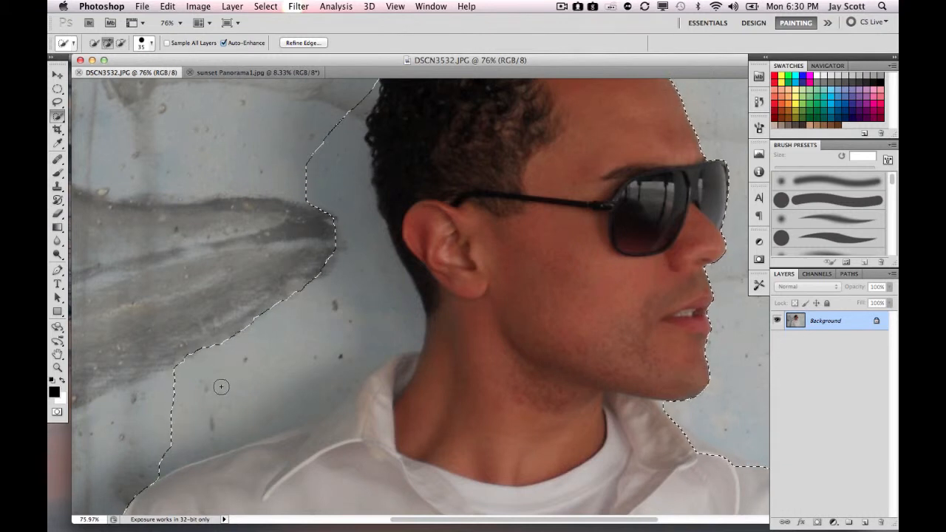
key("alt")
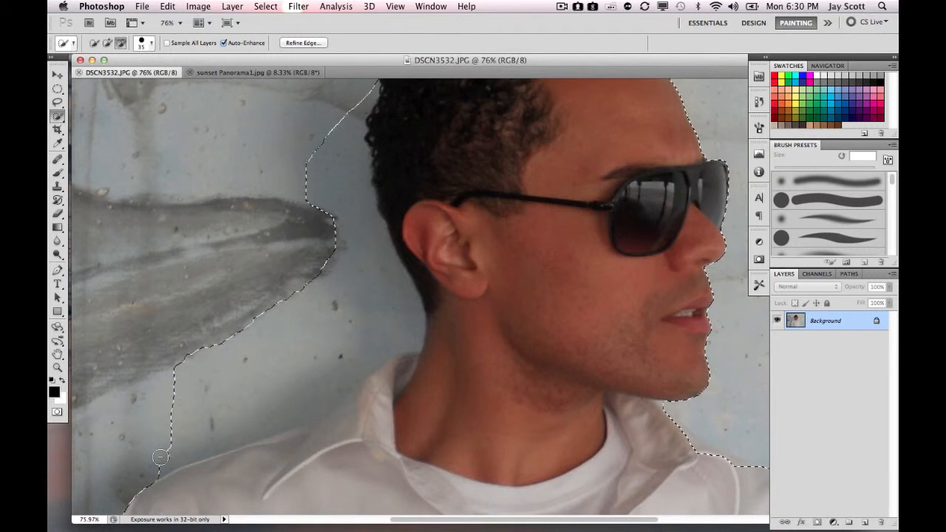
mouse_move(186, 440)
left_mouse_down()
mouse_move(253, 408)
mouse_move(182, 414)
mouse_move(189, 368)
mouse_move(204, 348)
left_mouse_up()
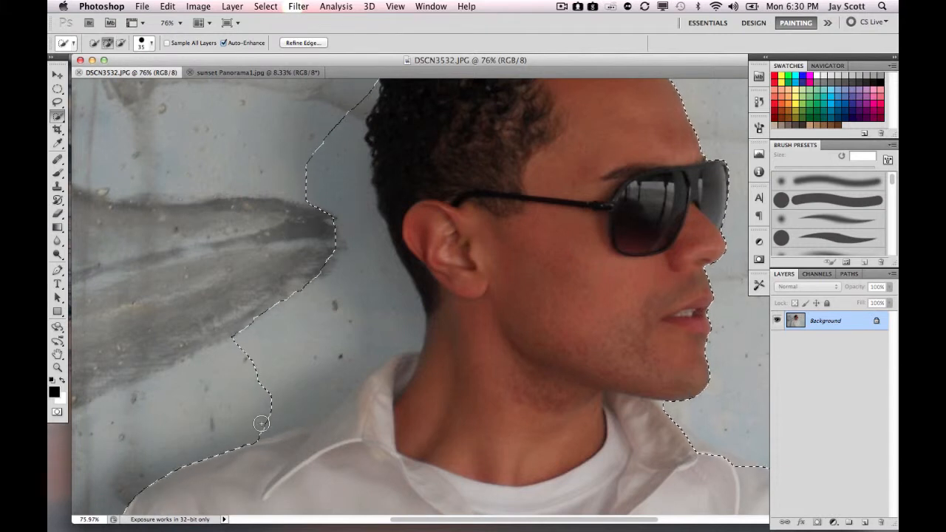
mouse_move(262, 423)
left_mouse_down()
mouse_move(248, 359)
mouse_move(292, 410)
mouse_move(333, 390)
mouse_move(306, 281)
mouse_move(340, 306)
mouse_move(344, 323)
mouse_move(294, 325)
left_mouse_up()
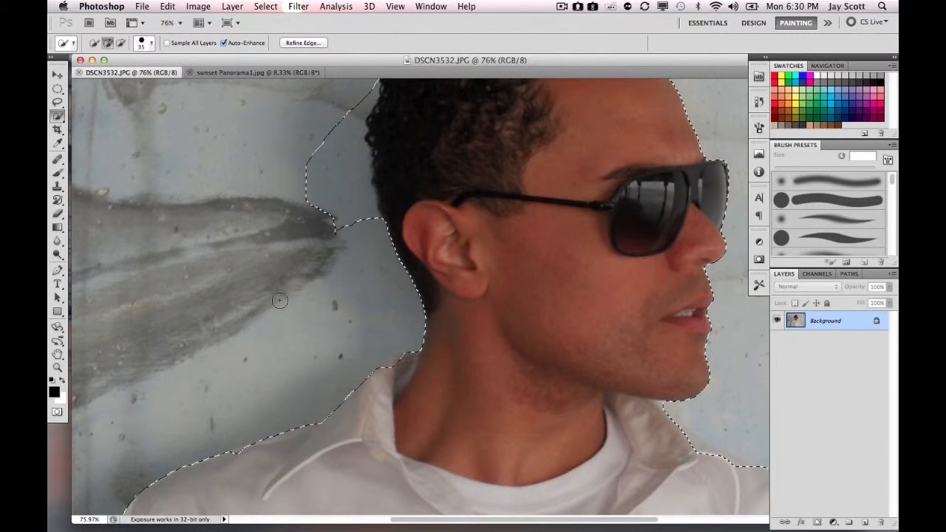
left_click_drag(365, 238, 343, 120)
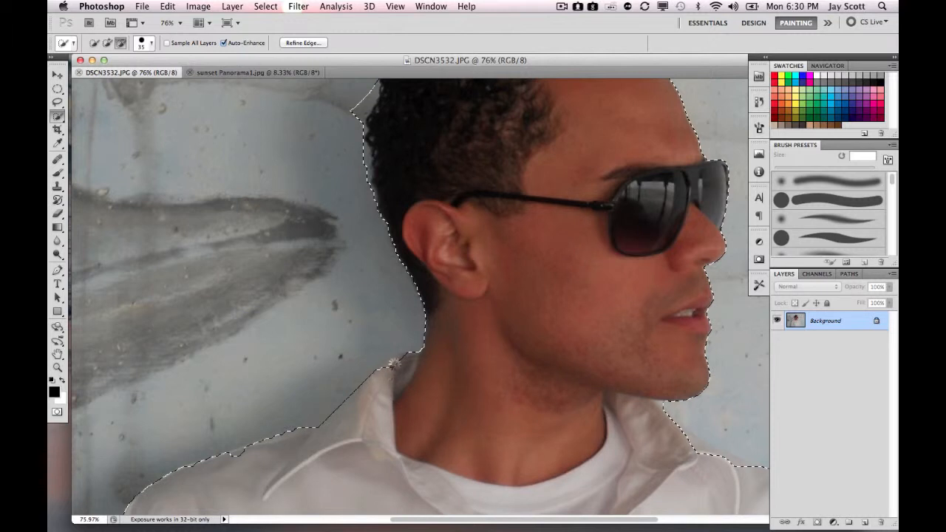
left_click(394, 366)
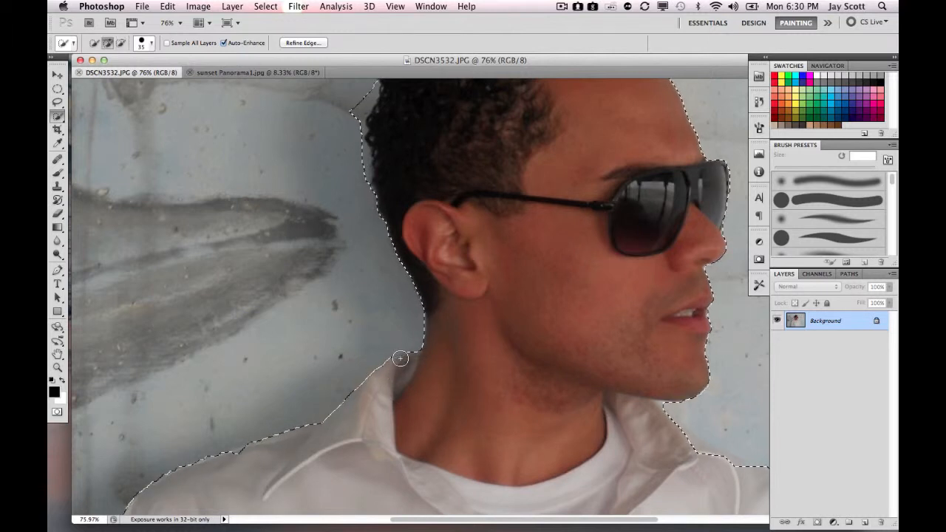
scroll(387, 303, "up", 5)
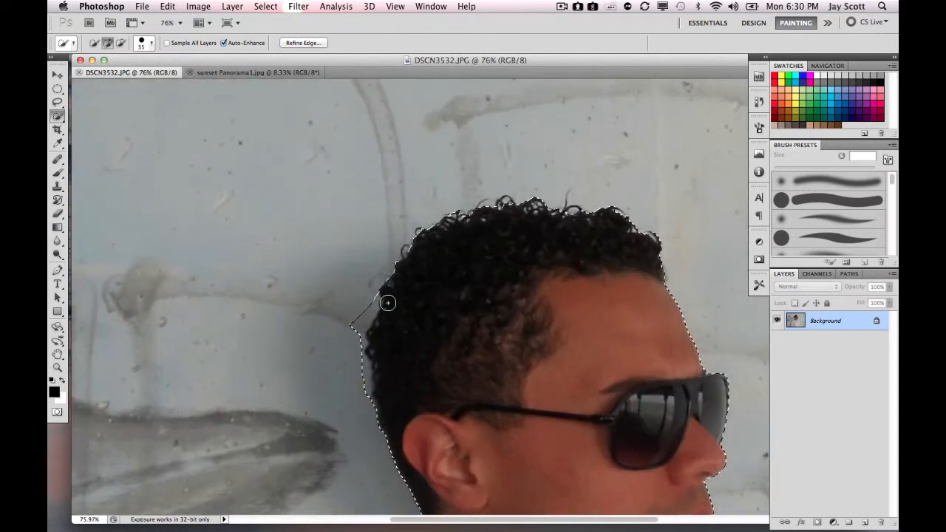
mouse_move(356, 327)
left_mouse_down()
mouse_move(369, 298)
mouse_move(347, 375)
left_mouse_up()
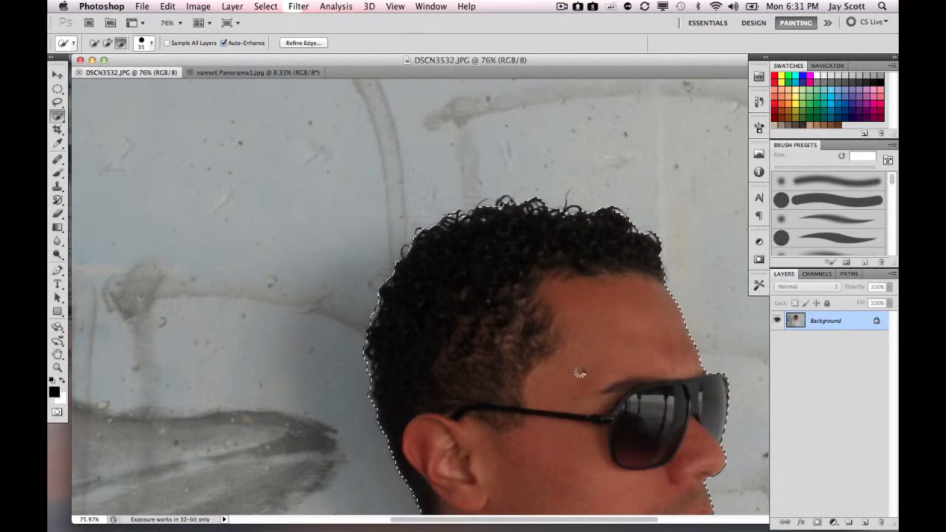
Clean up the selection edge below the chin, along the collar and onto the front shoulder, excluding the wall
scroll(600, 296, "down", 10)
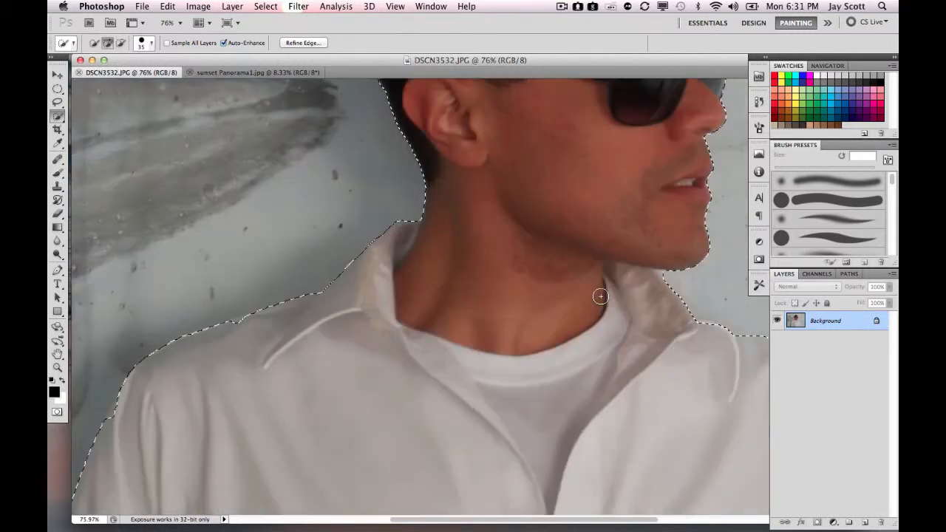
scroll(600, 297, "up", 5)
scroll(600, 297, "right", 6)
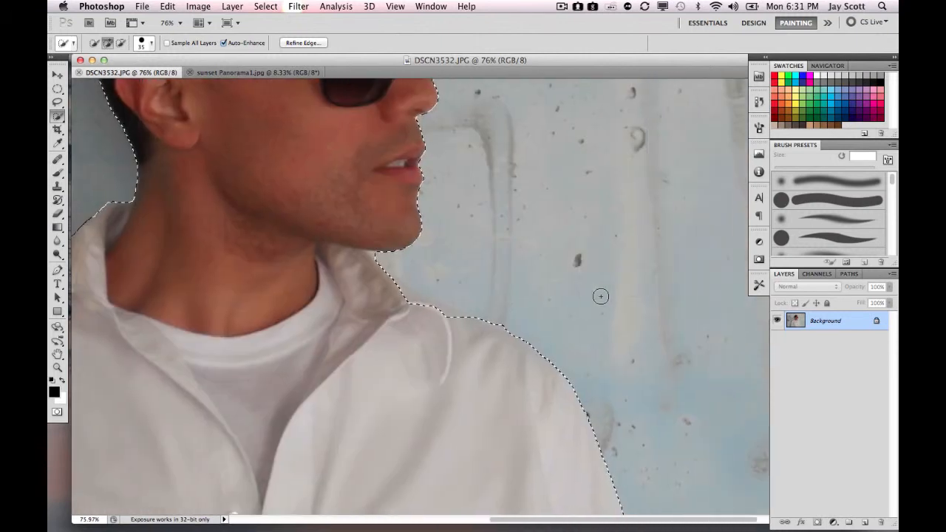
mouse_move(395, 282)
left_mouse_down()
mouse_move(433, 307)
mouse_move(399, 289)
mouse_move(406, 301)
mouse_move(436, 296)
left_mouse_up()
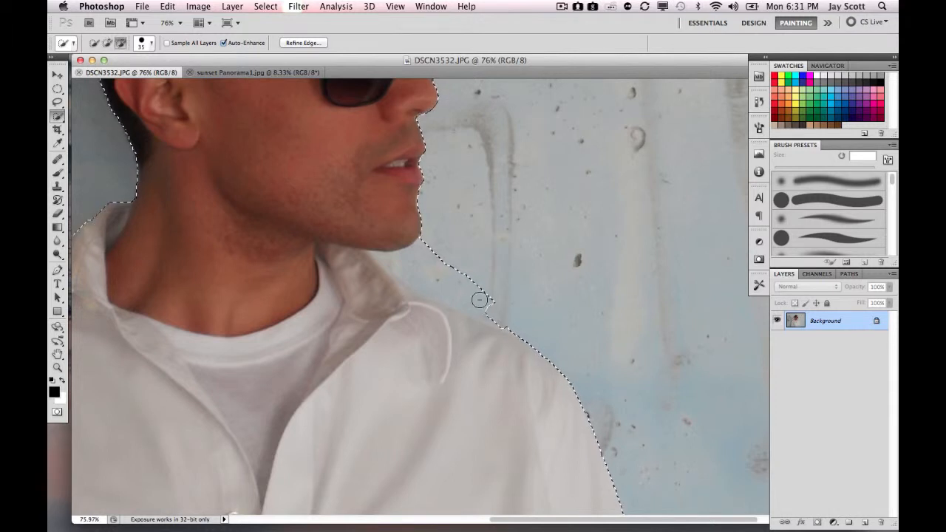
left_click_drag(455, 283, 429, 278)
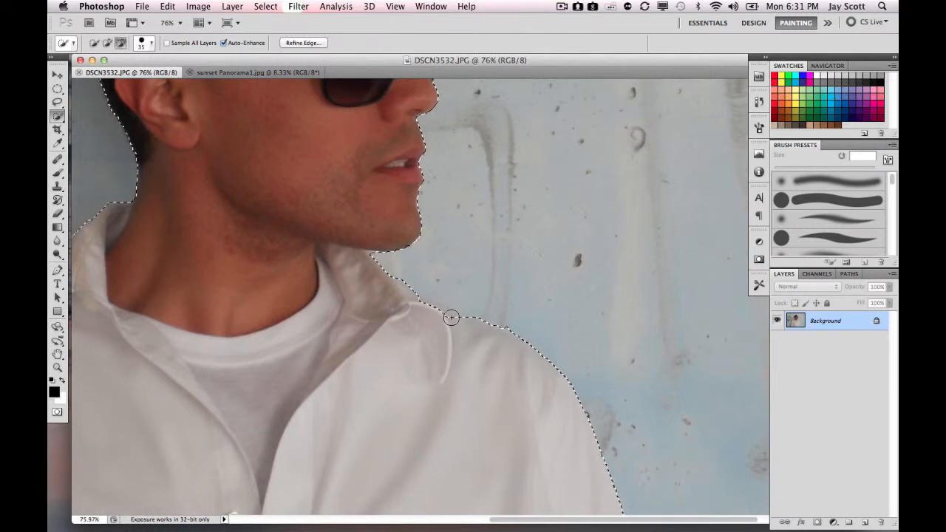
mouse_move(449, 317)
left_mouse_down()
mouse_move(422, 305)
mouse_move(462, 321)
left_mouse_up()
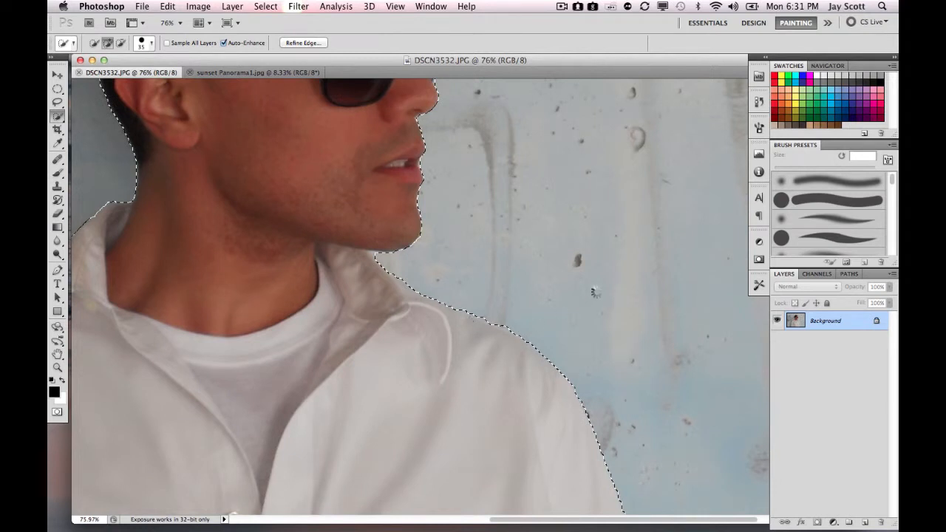
Reduce the brush to 10 px and subtract the tip of the dark gap between the sleeve and torso from the selection
scroll(594, 293, "down", 10)
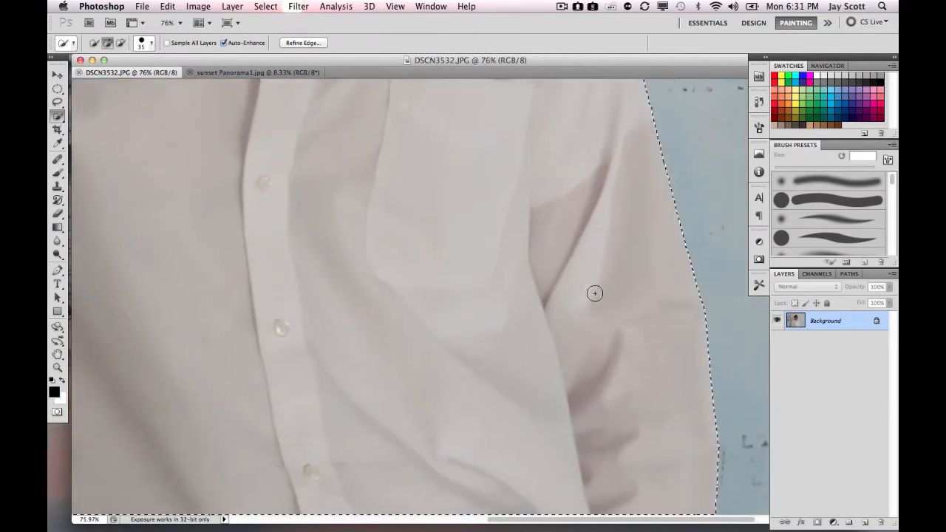
scroll(594, 294, "left", 10)
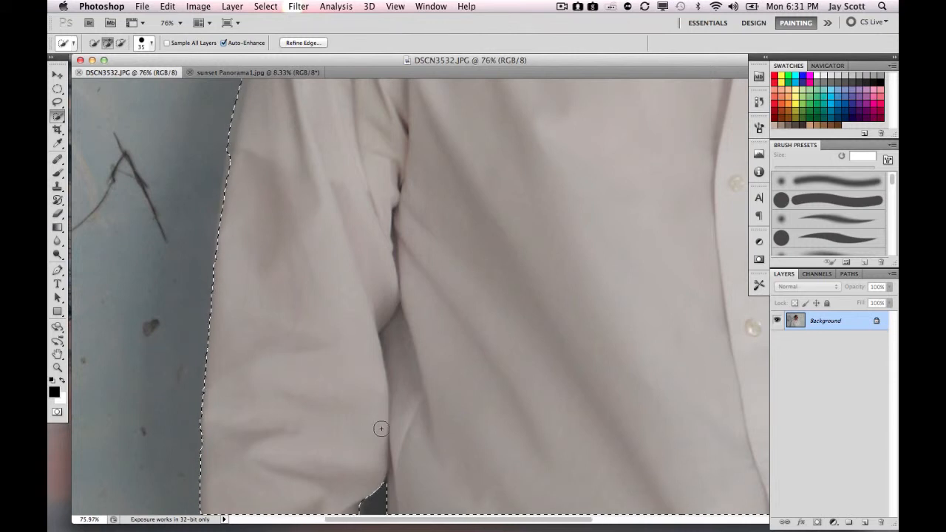
key("z")
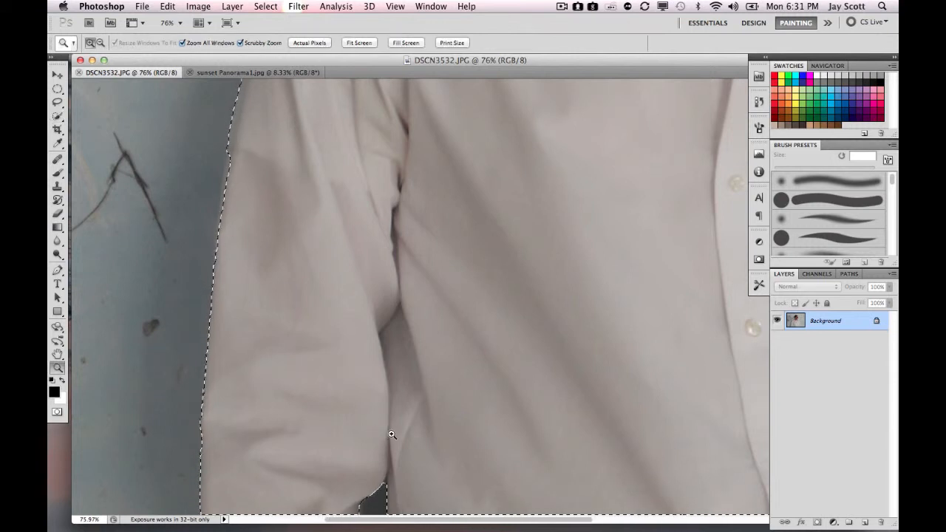
left_click(413, 459)
left_click(414, 458)
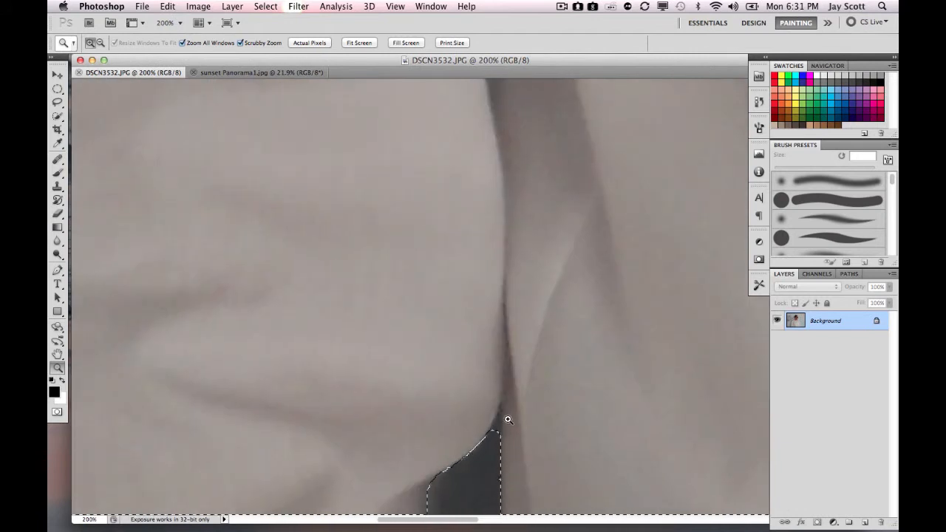
key("w")
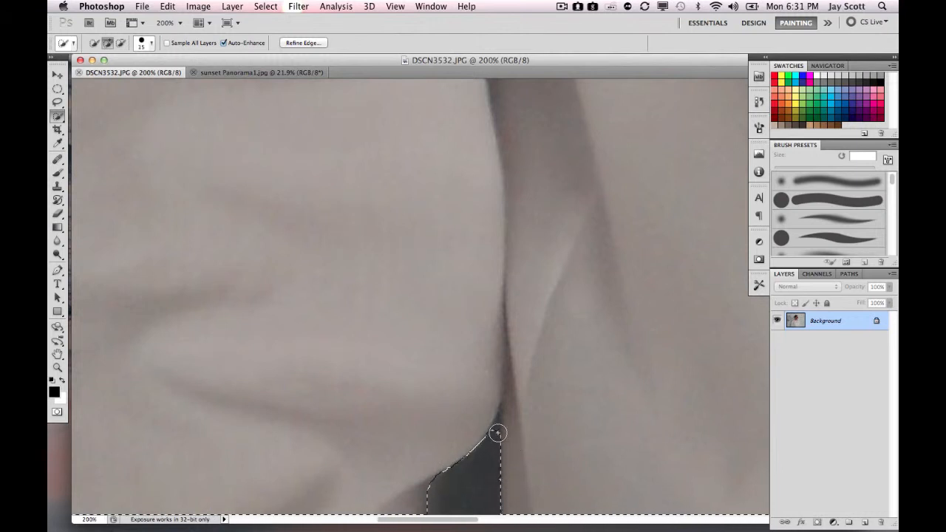
key("alt")
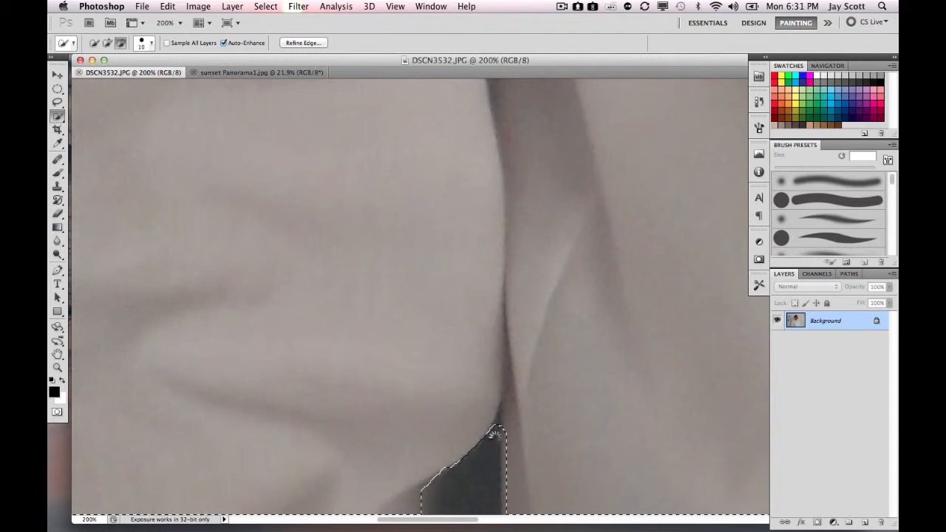
left_click(493, 434, "alt")
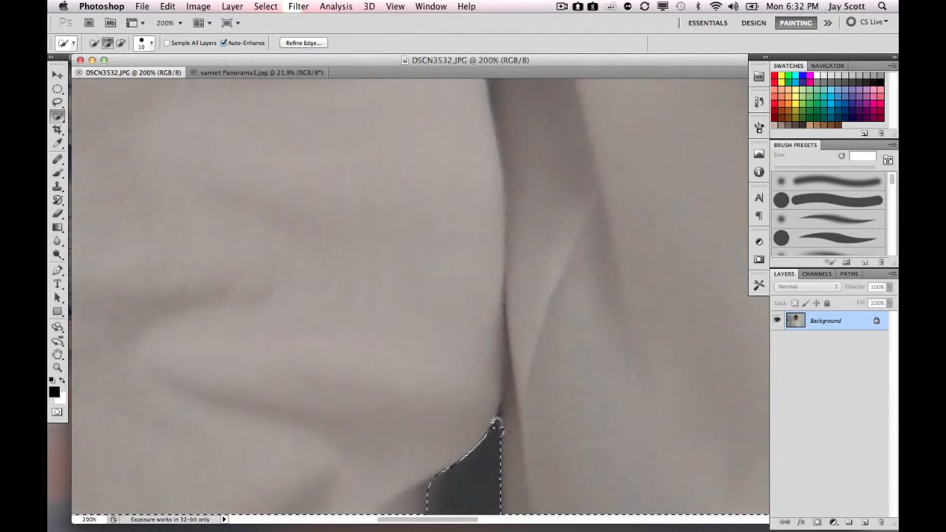
key("alt")
Open Refine Edge for the whole figure's selection and preview the mask in Black & White view
key("super+minus")
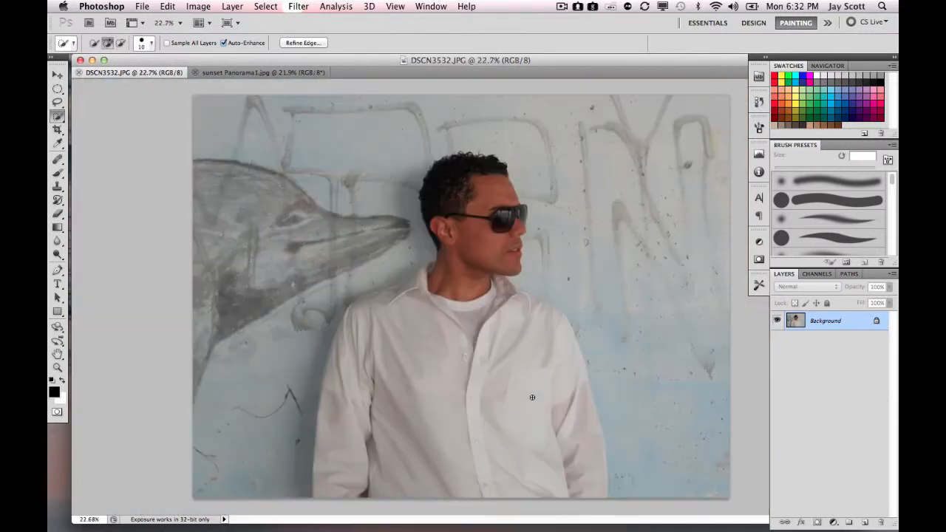
key("super+plus")
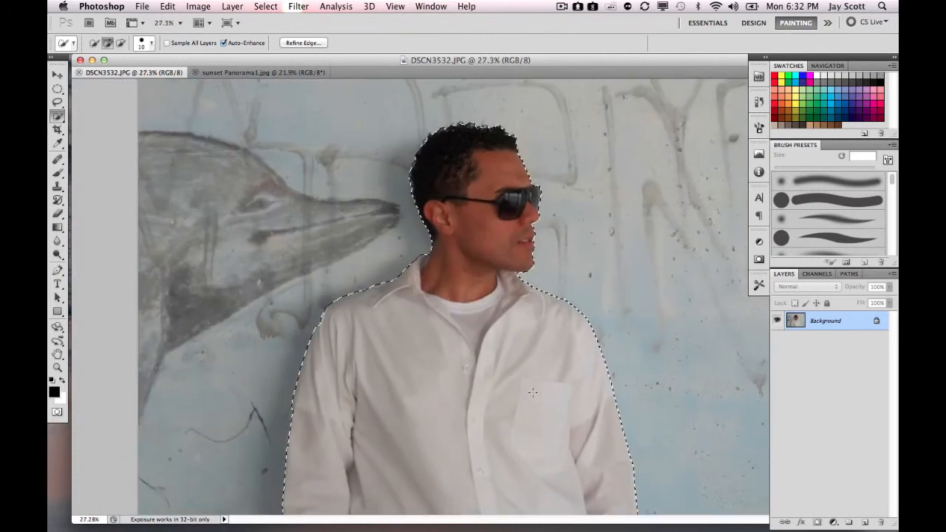
key("super+0")
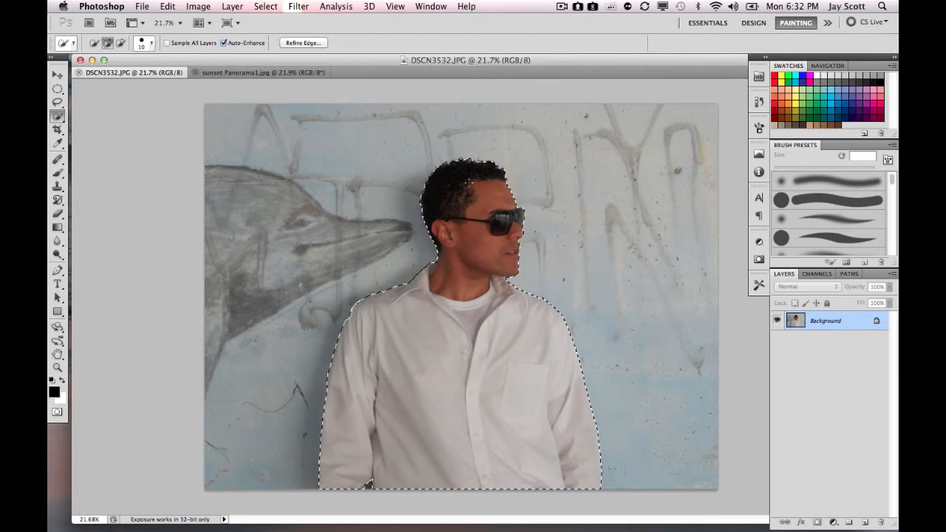
left_click(303, 43)
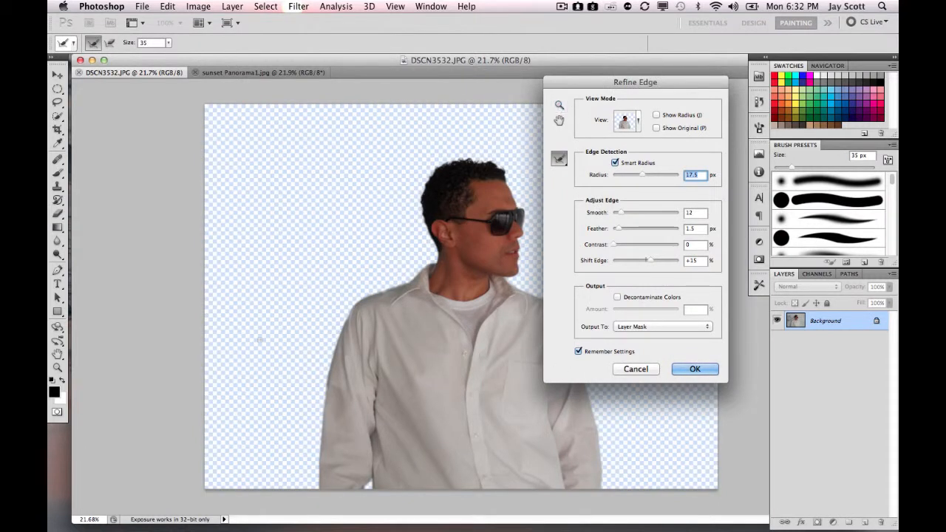
left_click(640, 125)
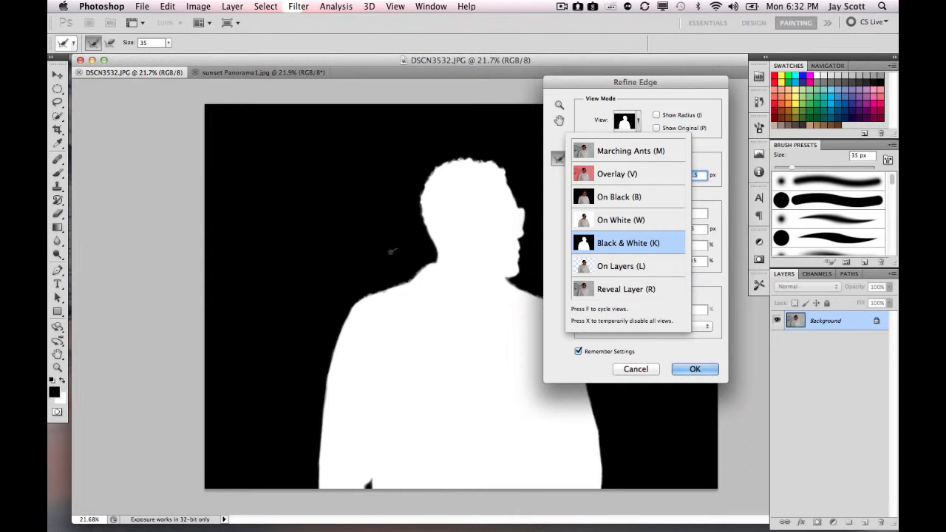
left_click(392, 251)
left_click(403, 245, "alt")
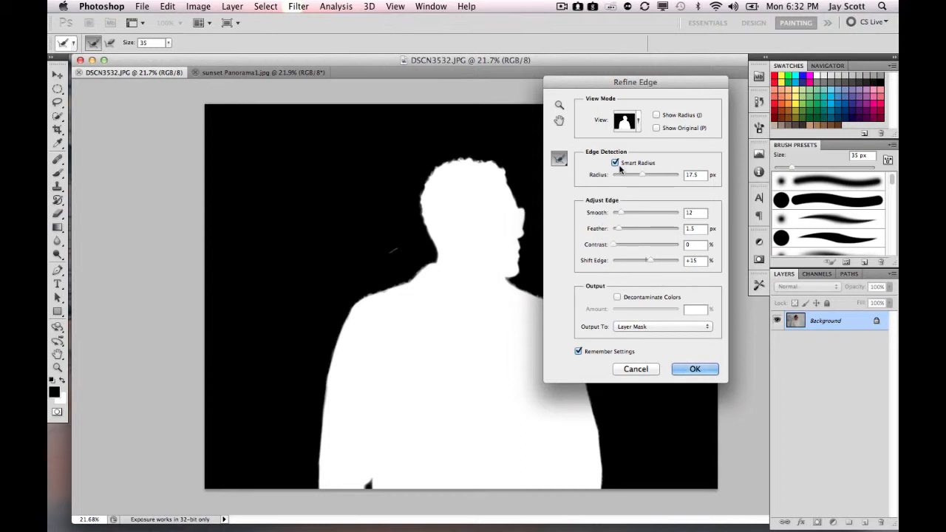
Switch the Refine Edge preview to On Black and magnify the man's hair
left_click(640, 124)
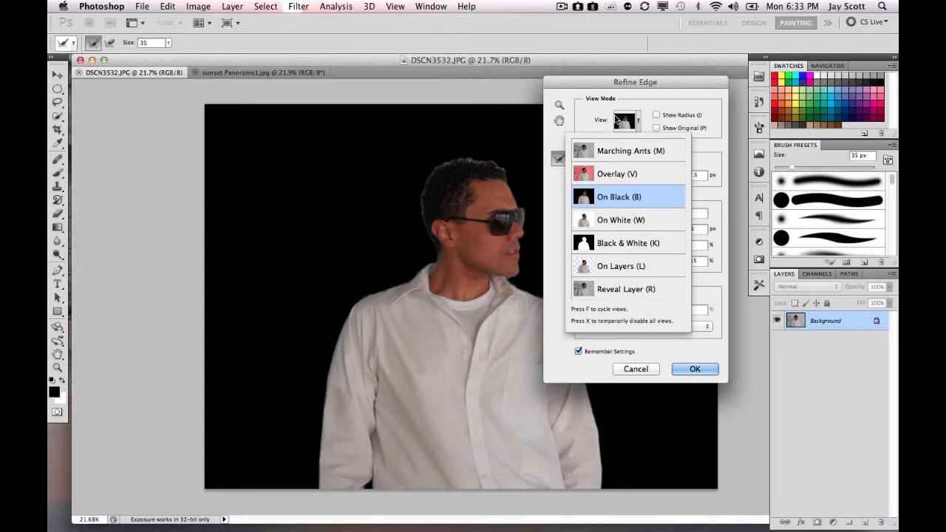
left_click(636, 128)
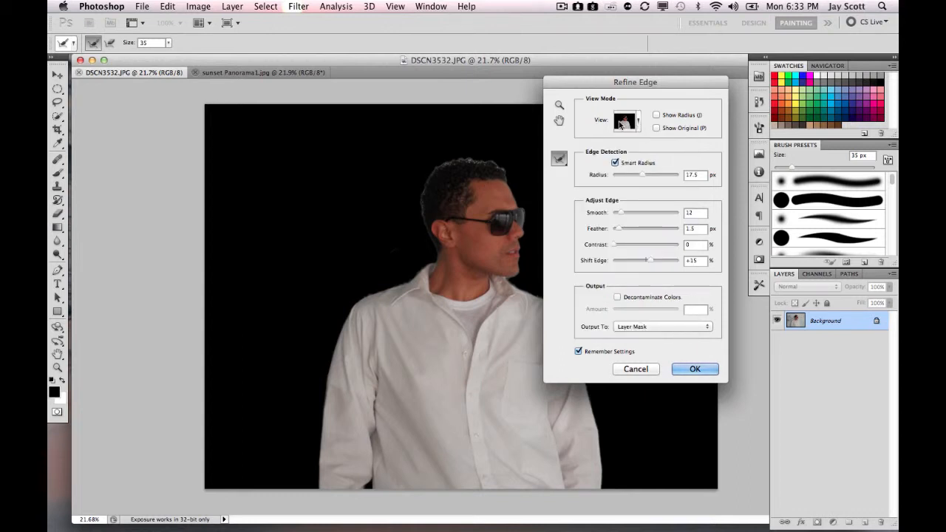
left_click(561, 106)
left_click(461, 170)
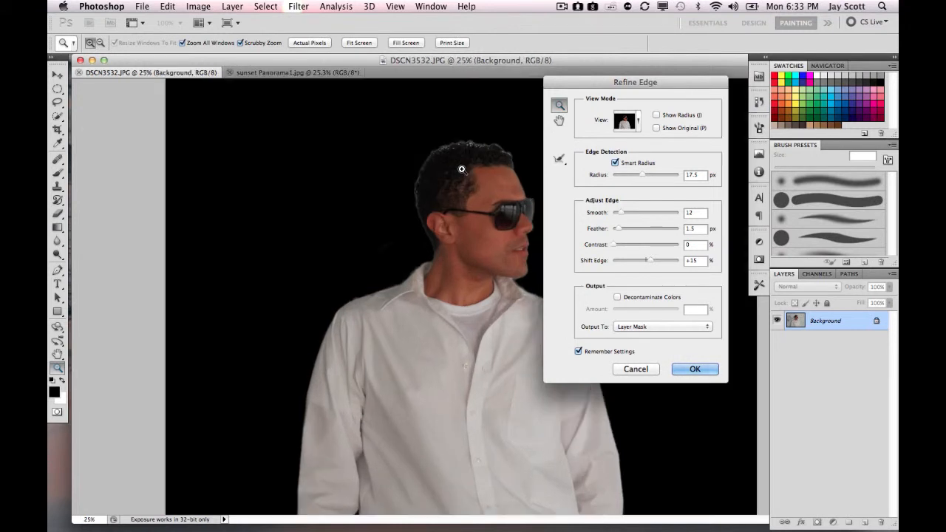
Set the edge detection radius to 10.9 px and show the radius band around the man's hair
left_click(479, 194)
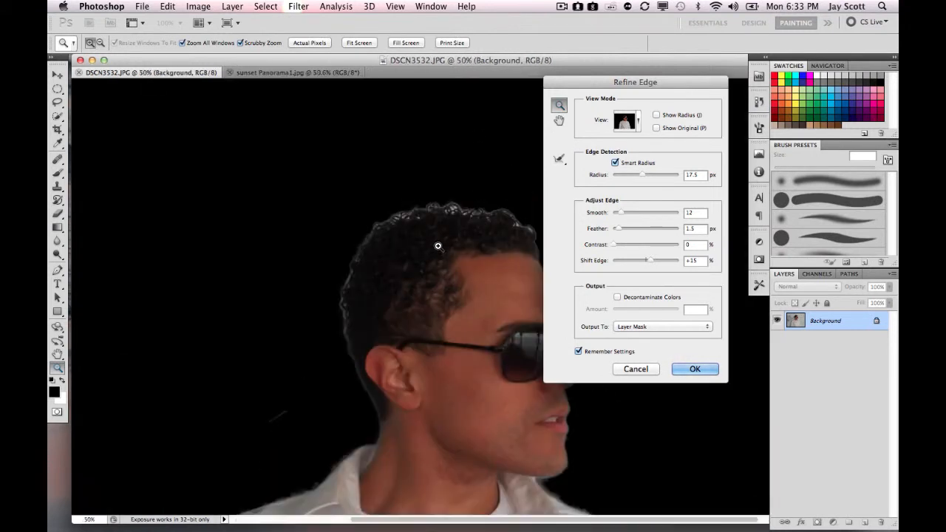
scroll(437, 246, "right", 5)
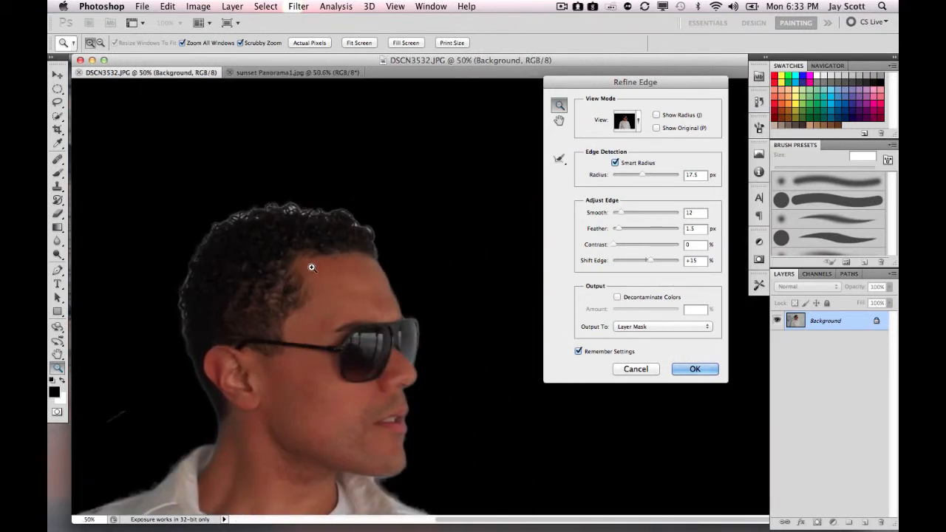
left_click(238, 243)
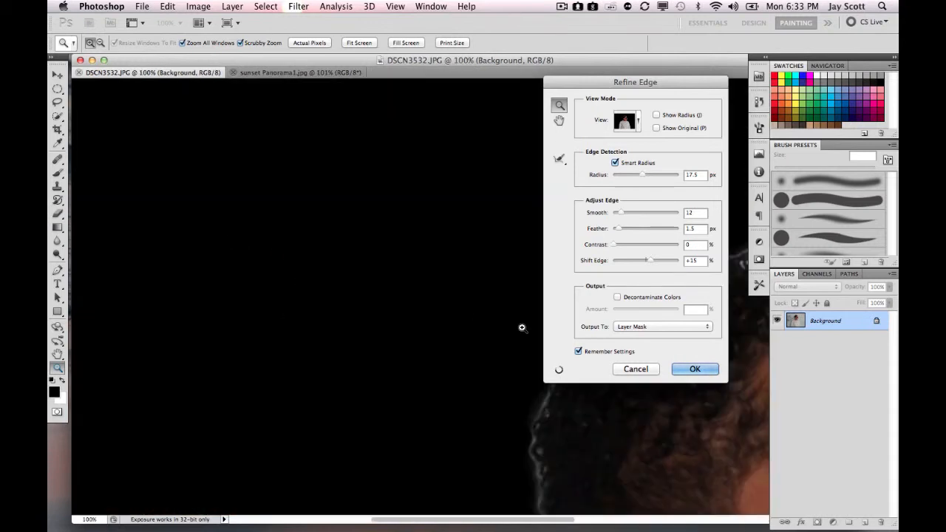
scroll(410, 373, "right", 10)
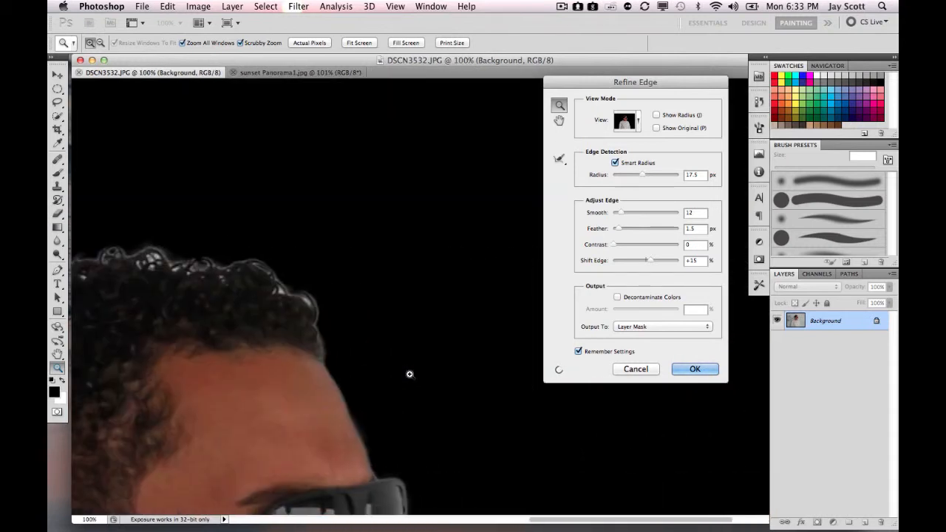
scroll(409, 374, "right", 3)
scroll(410, 374, "left", 10)
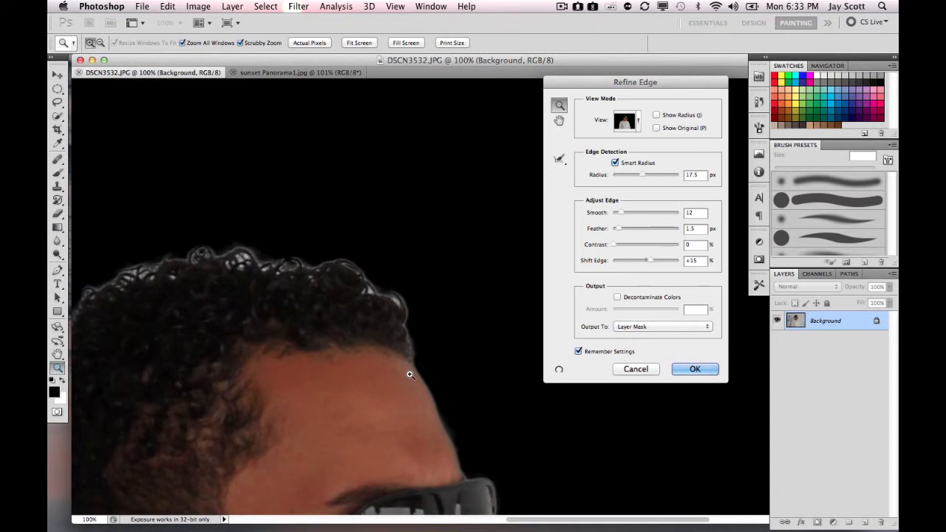
scroll(375, 274, "left", 8)
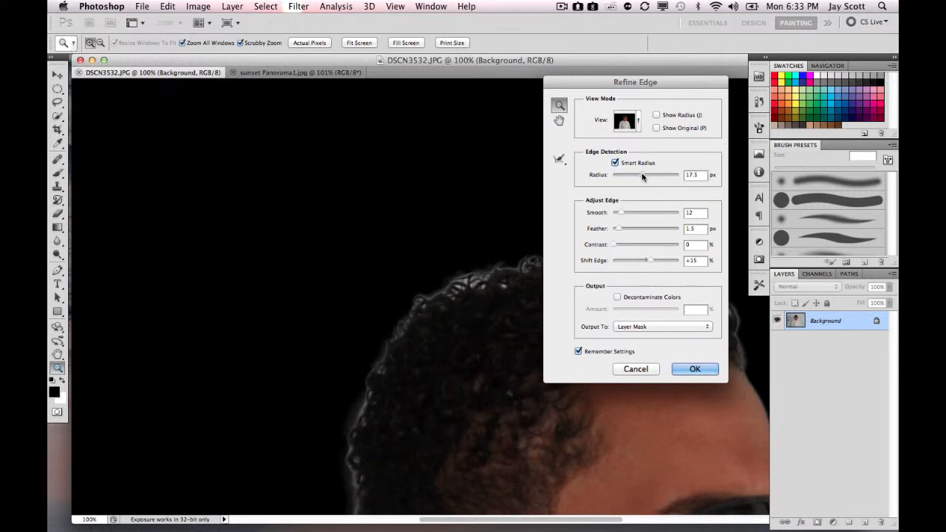
left_click_drag(641, 174, 639, 176)
left_click(657, 115)
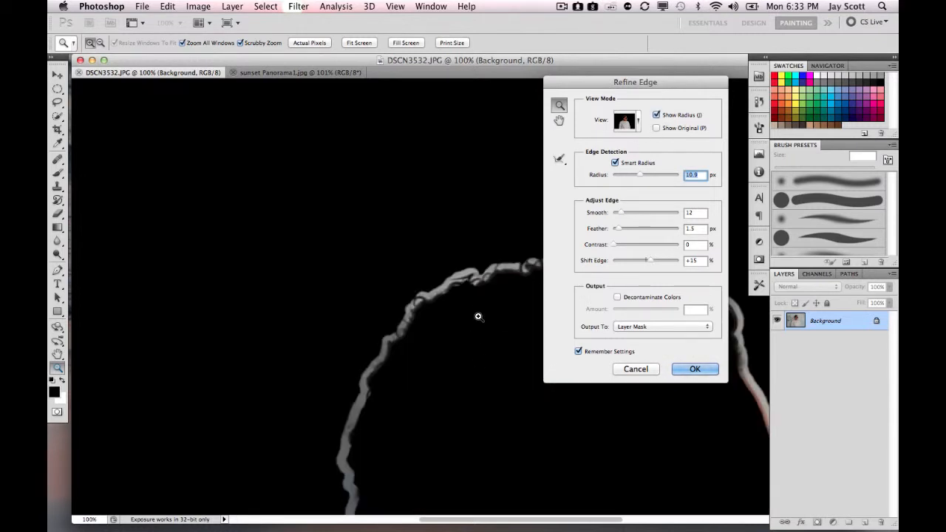
Widen the edge detection radius to 29.2 px while judging the band around the whole hairline, and hide the radius display
left_click(445, 325, "alt")
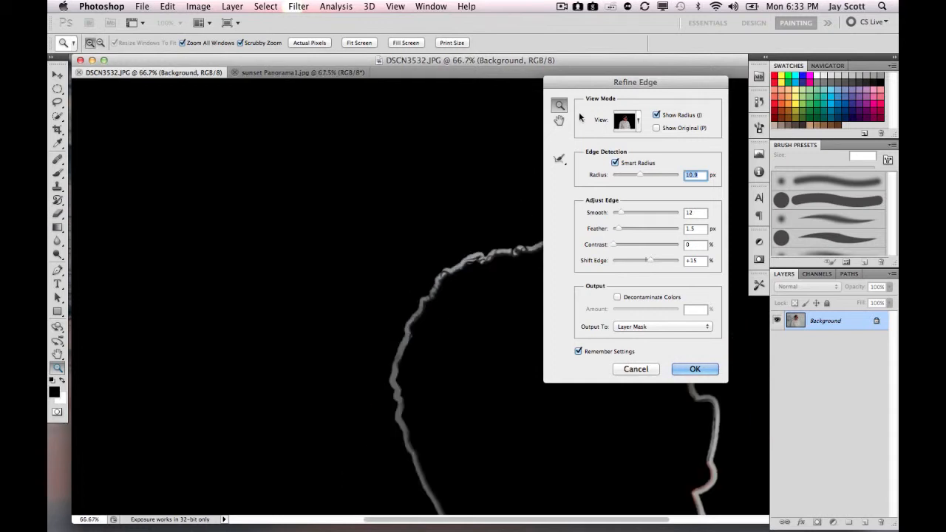
left_click(559, 122)
left_click_drag(468, 363, 264, 246)
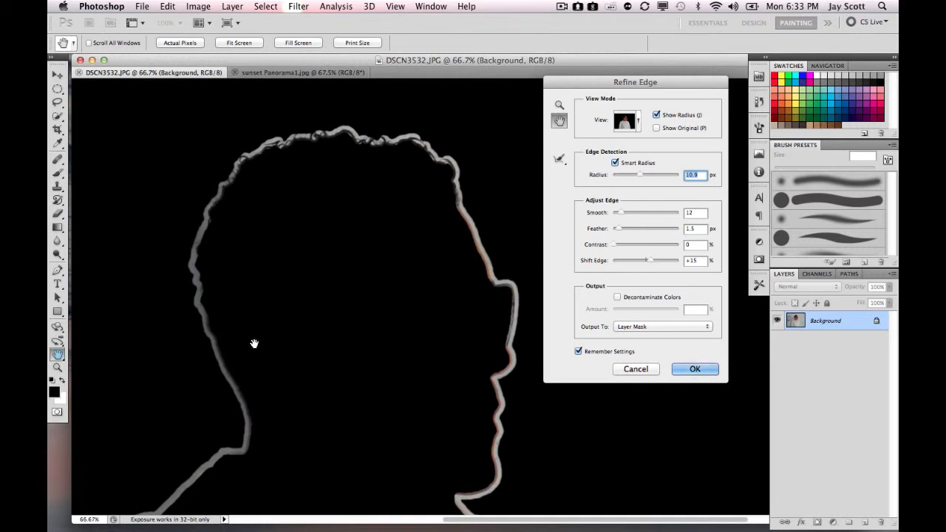
left_click(559, 106)
left_click(299, 140)
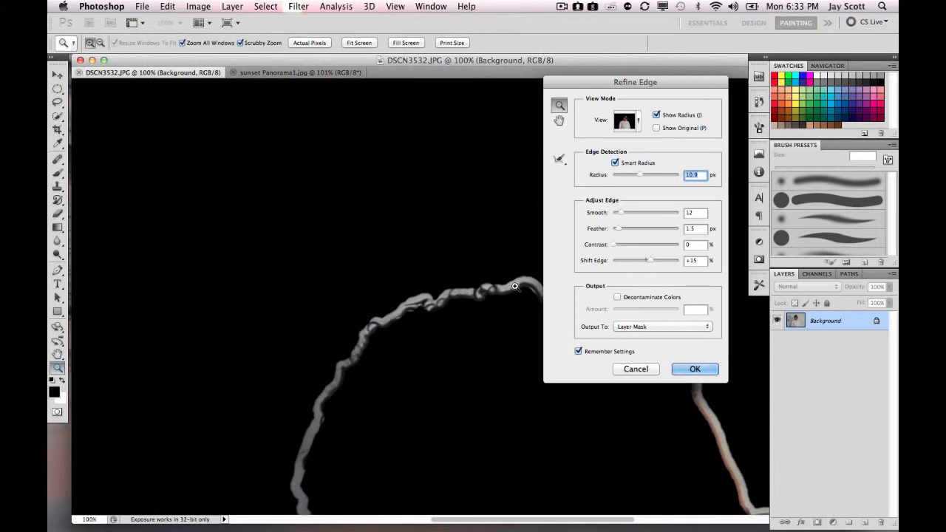
left_click(559, 123)
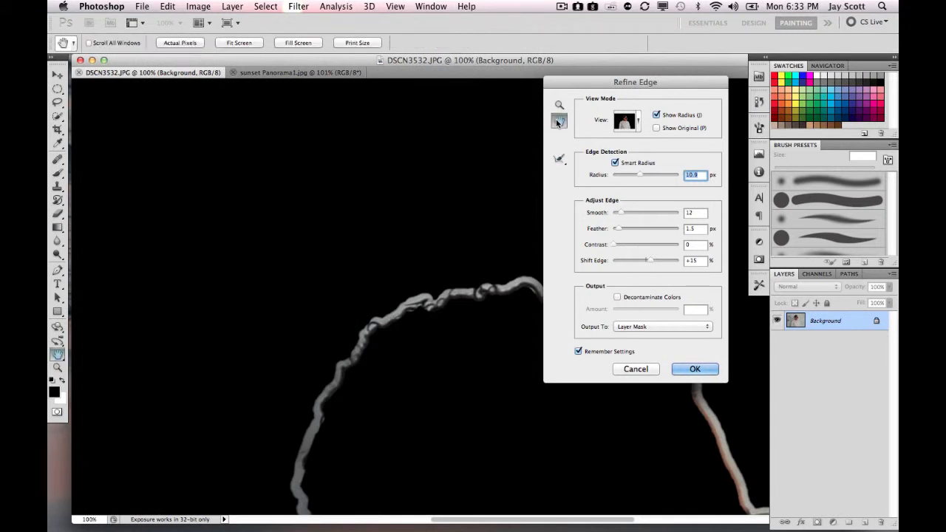
left_click_drag(405, 395, 250, 383)
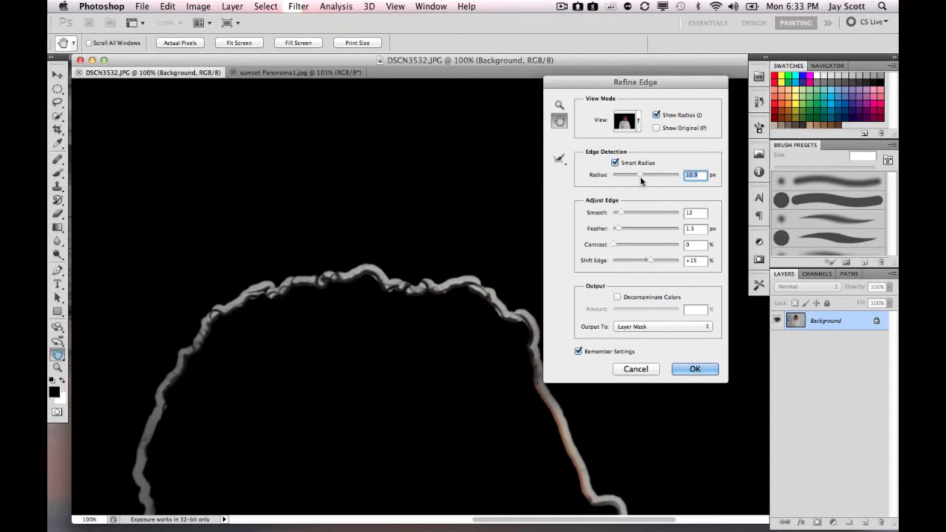
left_click_drag(640, 174, 643, 176)
left_click_drag(642, 174, 645, 178)
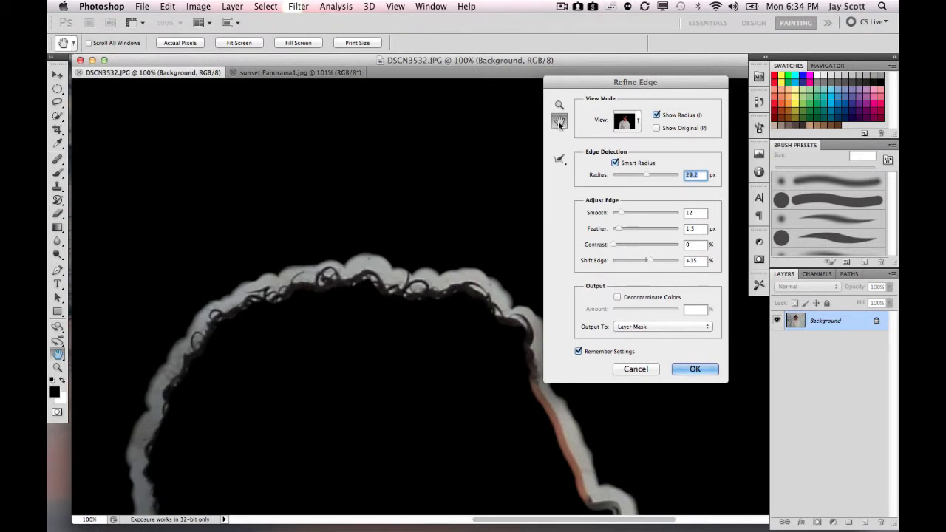
left_click(657, 116)
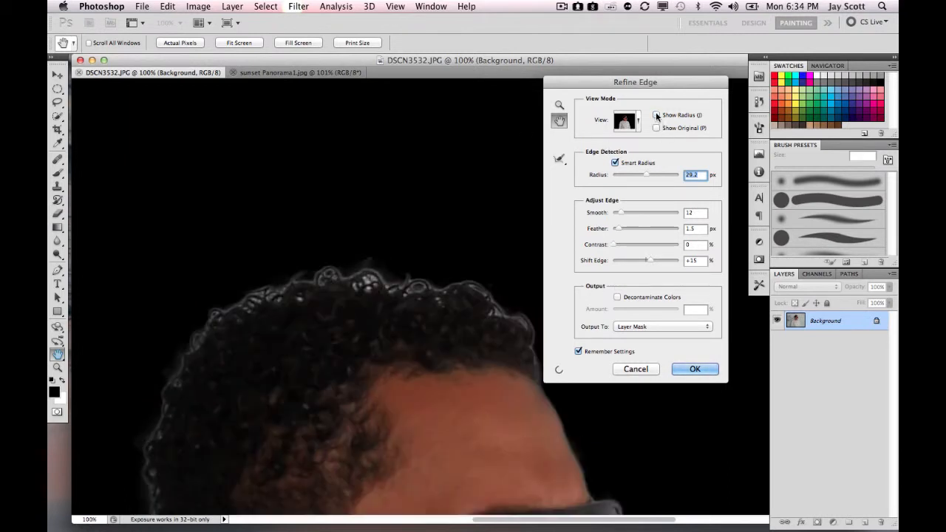
Paint along the curly hair's outer edge, from the back of the head to the forehead, with the 35 px Refine Radius brush
left_click(560, 158)
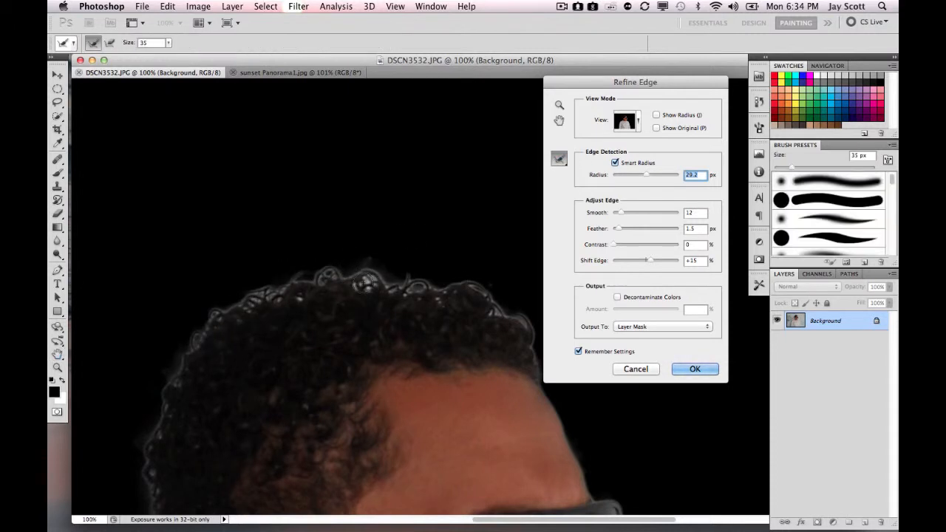
mouse_move(322, 278)
left_mouse_down()
mouse_move(458, 288)
mouse_move(515, 325)
mouse_move(534, 358)
left_mouse_up()
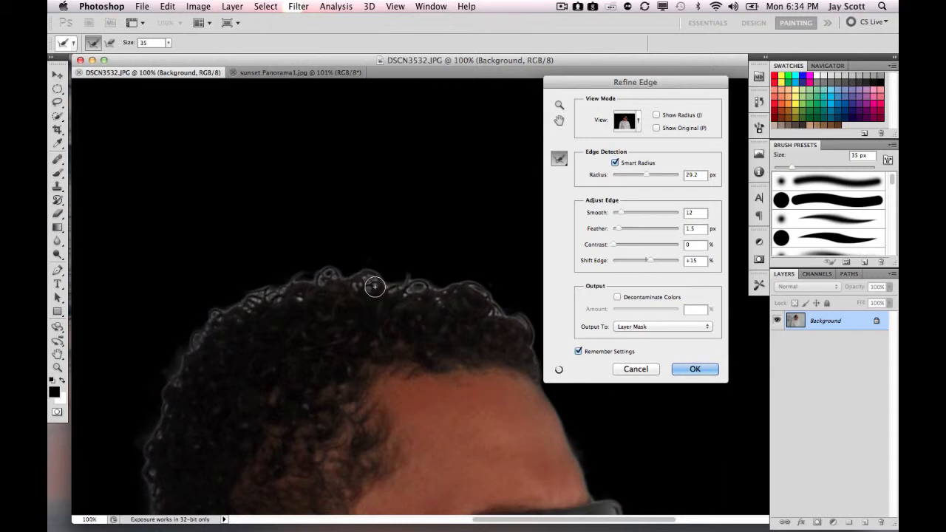
left_click_drag(348, 279, 312, 283)
mouse_move(294, 289)
left_mouse_down()
mouse_move(264, 294)
mouse_move(195, 350)
left_mouse_up()
mouse_move(180, 371)
left_mouse_down()
mouse_move(242, 302)
mouse_move(288, 298)
mouse_move(333, 280)
mouse_move(405, 288)
left_mouse_up()
mouse_move(404, 287)
left_mouse_down()
mouse_move(485, 293)
mouse_move(532, 358)
left_mouse_up()
left_click_drag(515, 317, 537, 365)
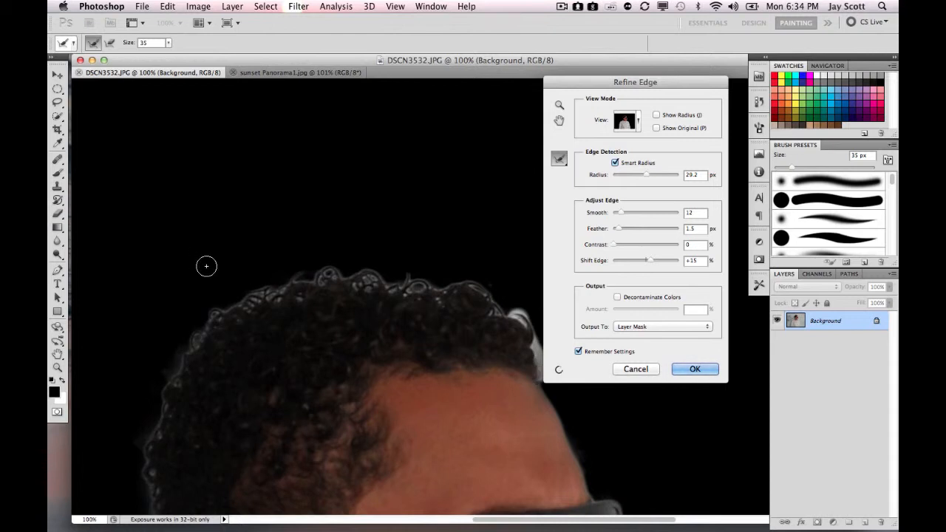
mouse_move(220, 312)
left_mouse_down()
mouse_move(188, 344)
mouse_move(154, 424)
mouse_move(151, 484)
left_mouse_up()
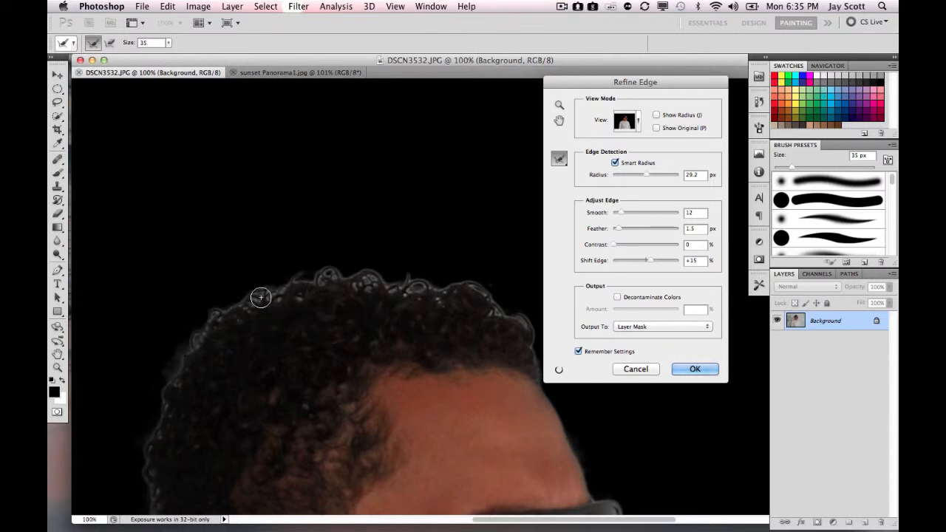
left_click_drag(266, 293, 257, 302)
Set the edge detection radius to 24.2 px and refine the edge down the back of the head and neck with the 35 px brush
left_click_drag(646, 173, 645, 176)
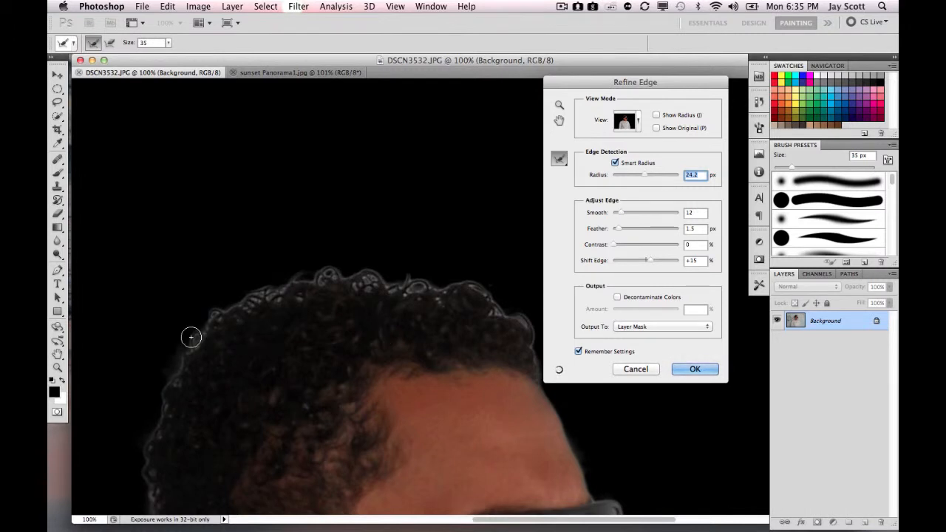
left_click(559, 120)
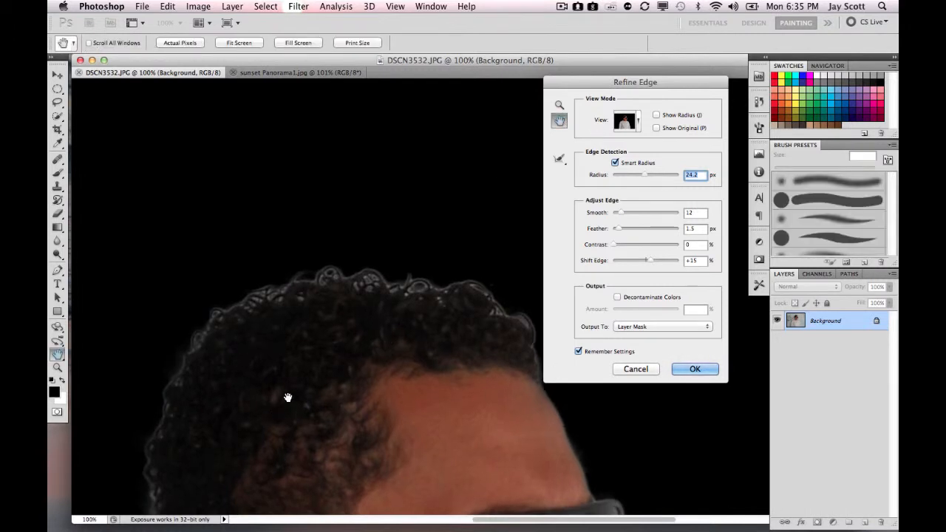
left_click_drag(285, 394, 374, 202)
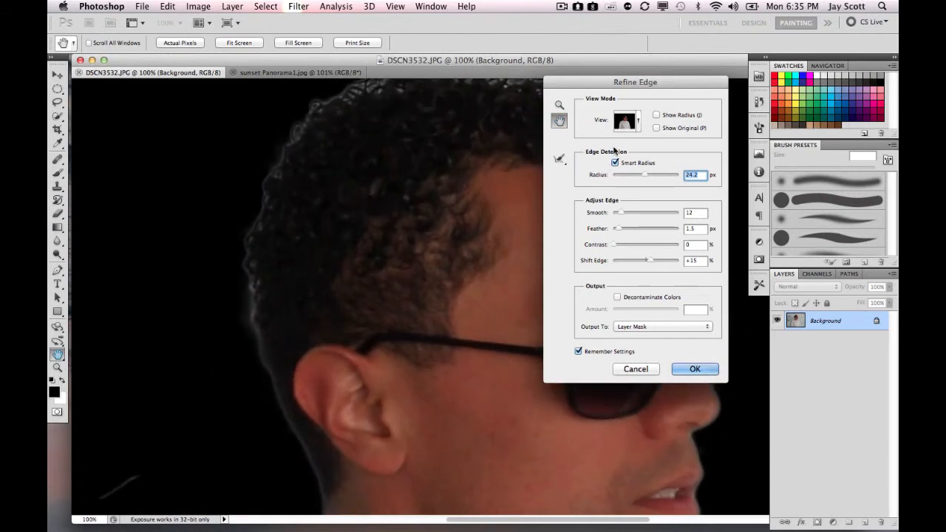
left_click(559, 159)
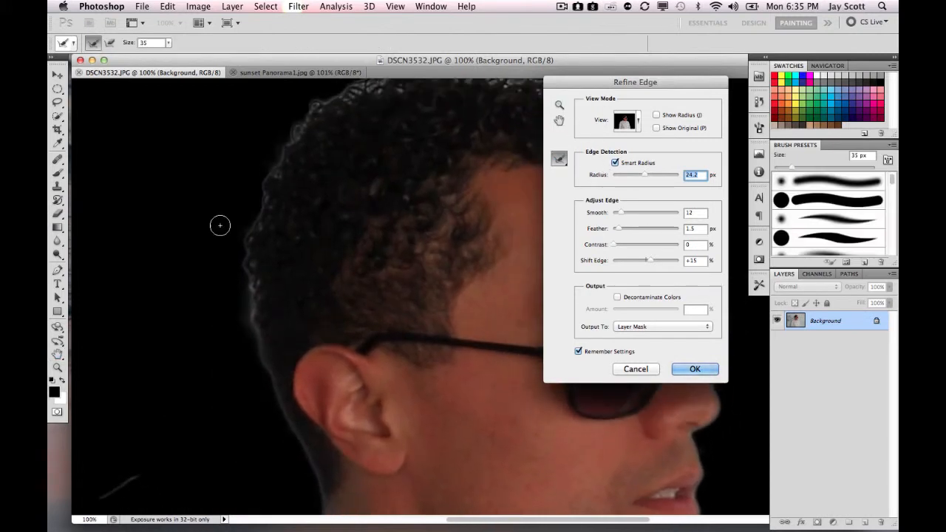
mouse_move(253, 287)
left_mouse_down()
mouse_move(247, 261)
mouse_move(251, 320)
mouse_move(282, 394)
left_mouse_up()
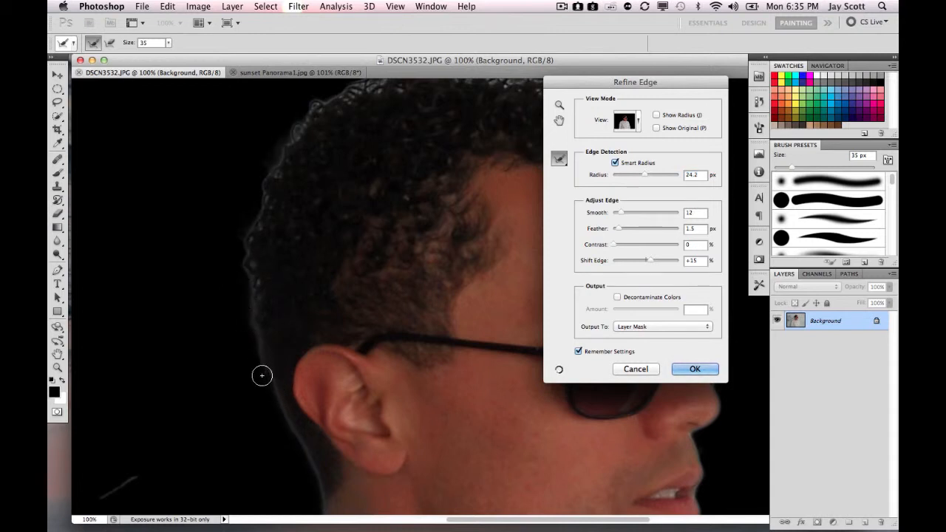
left_click_drag(259, 374, 326, 484)
Switch the Refine Edge preview to On Layers and check the top and front of the hair
left_click(639, 123)
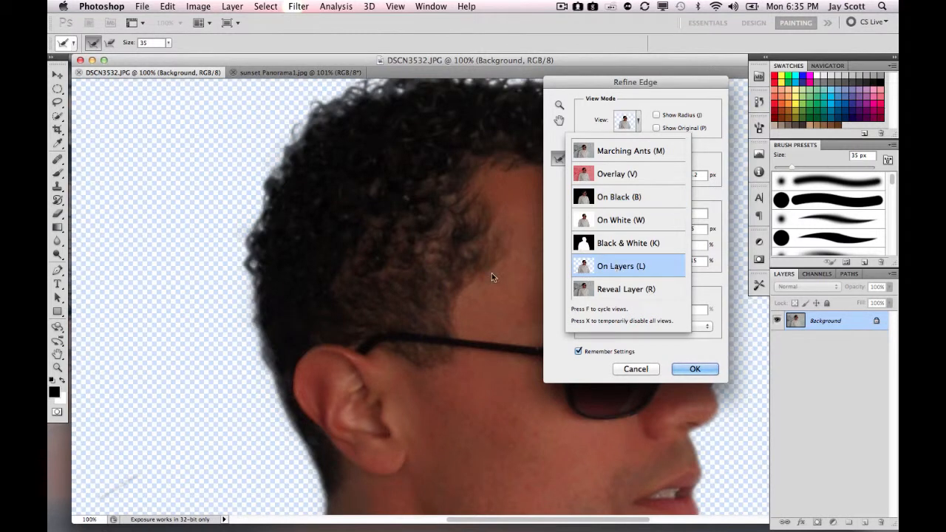
scroll(430, 221, "up", 5)
scroll(429, 222, "right", 5)
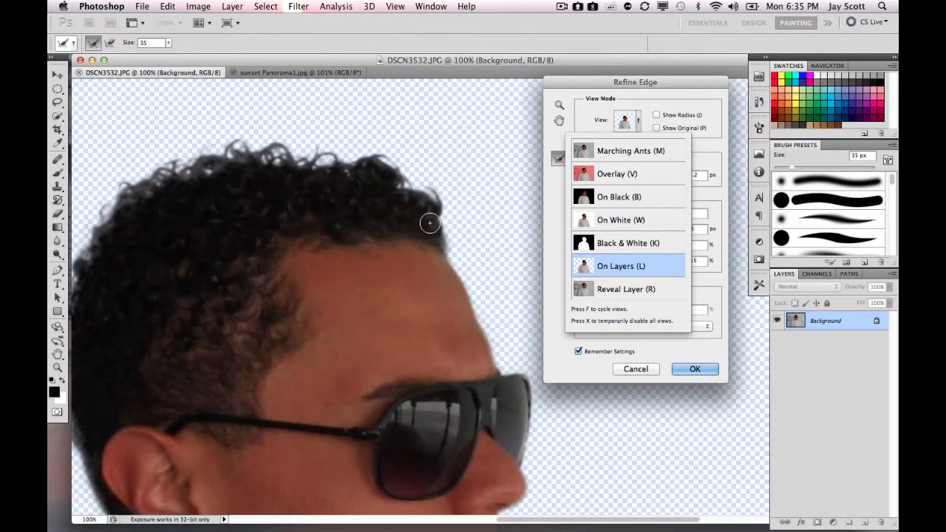
left_click(662, 83)
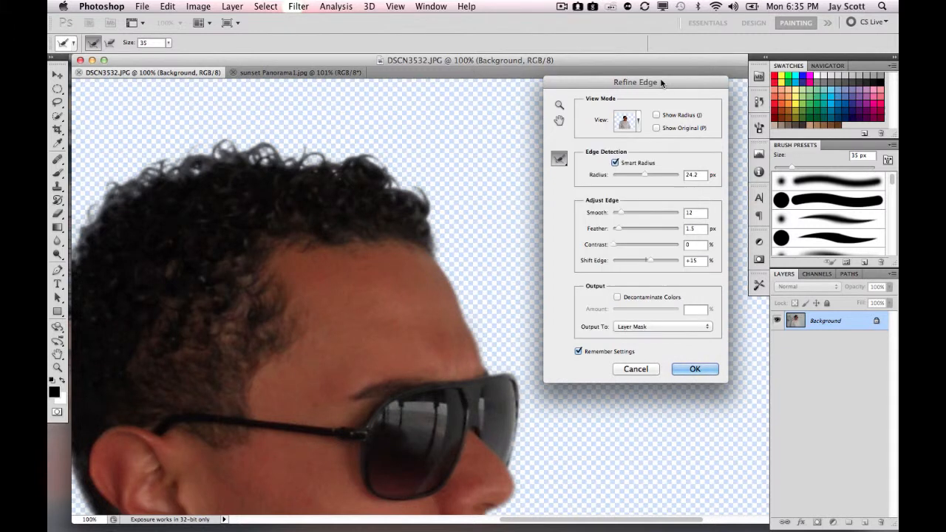
Output the refined selection as a Layer Mask and apply Refine Edge
left_click(685, 327)
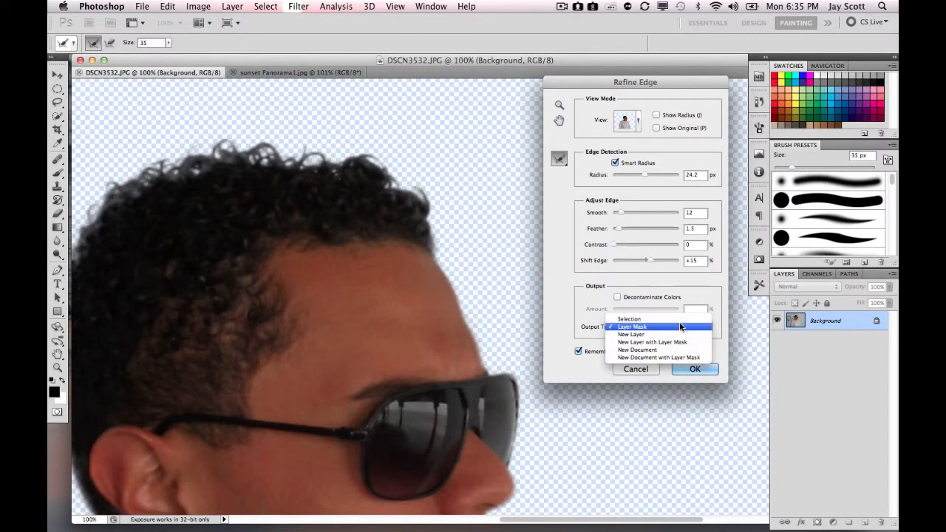
left_click(625, 327)
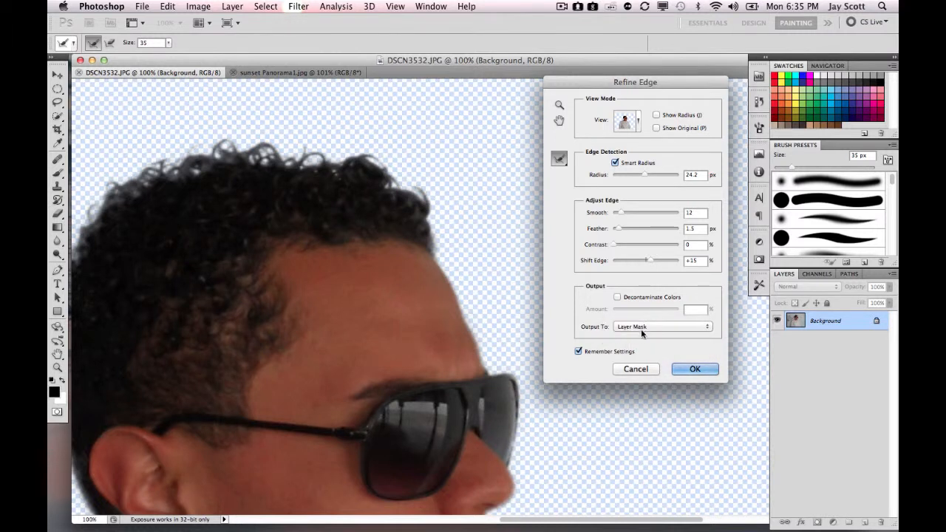
left_click(694, 369)
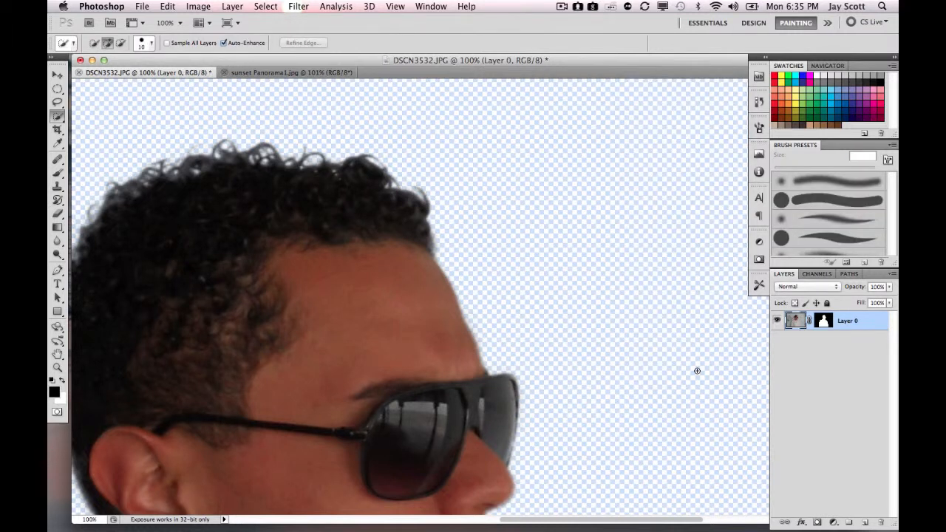
Examine the complete masked figure against the transparent background
key("z")
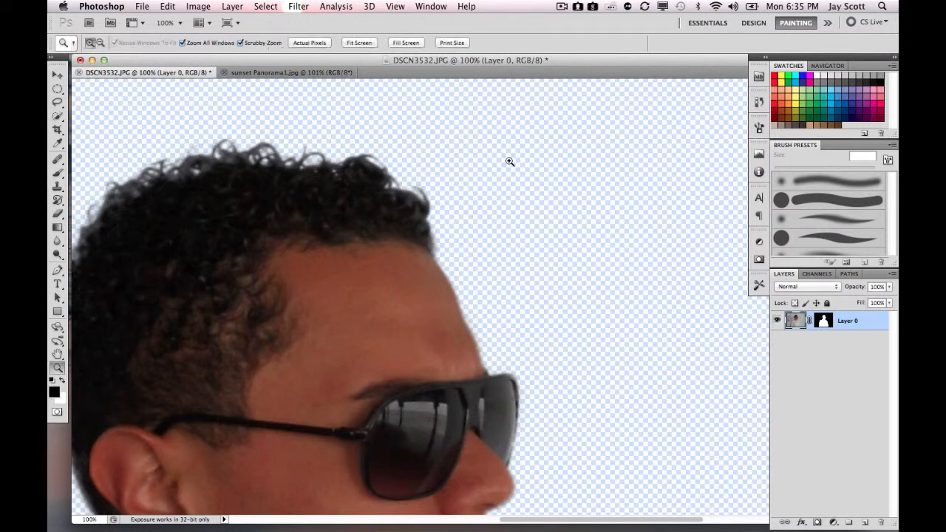
key("alt")
left_click(514, 174, "alt")
left_click(514, 174, "alt")
left_click(514, 174, "alt")
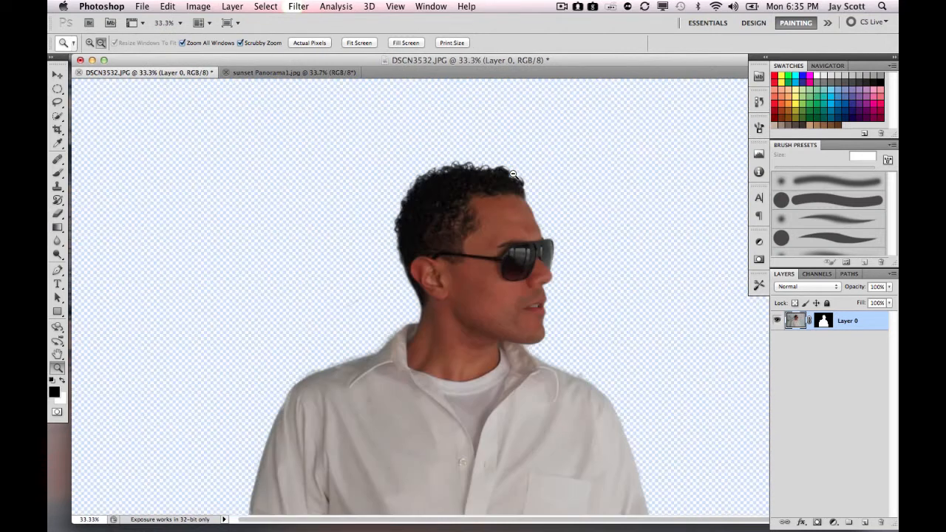
left_click(513, 175, "alt")
left_click(542, 200, "alt")
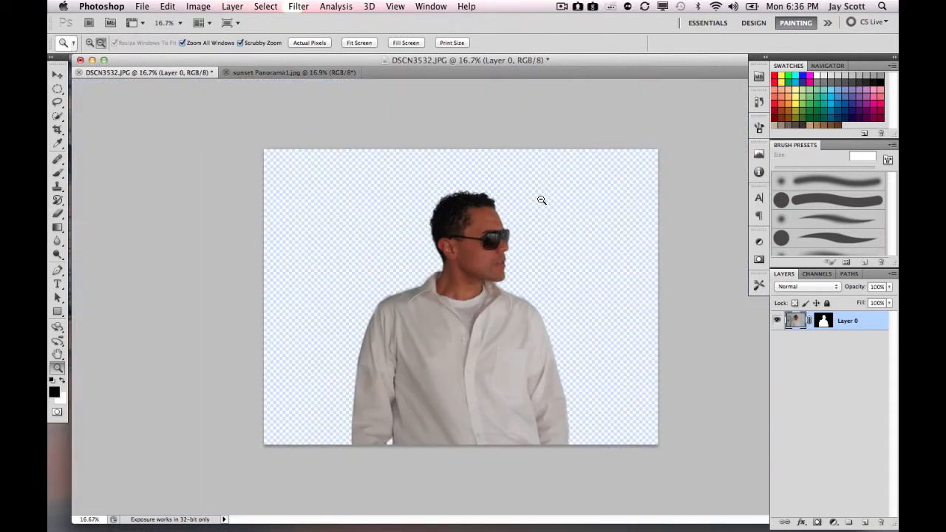
View the whole sunset Panorama1.jpg image and return to the DSCN3532.JPG cutout
left_click(266, 73)
left_click(339, 231, "alt")
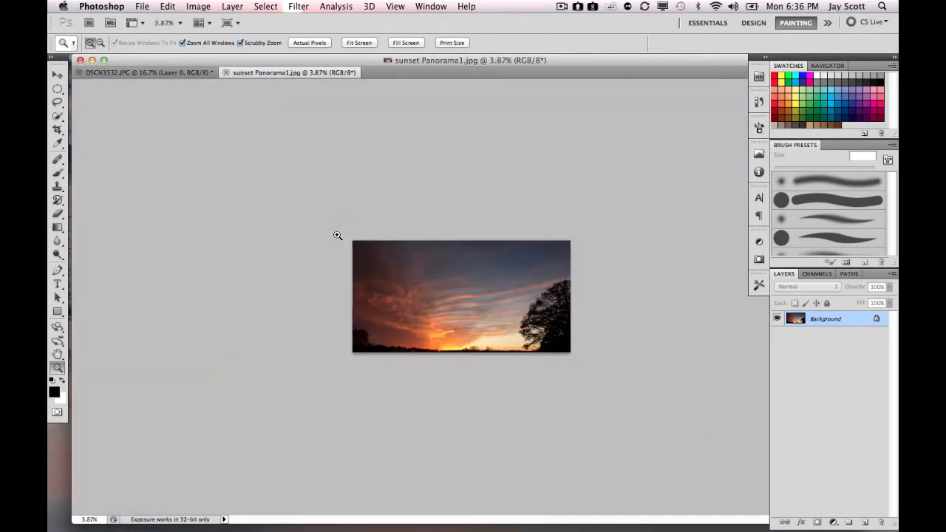
left_click(335, 235)
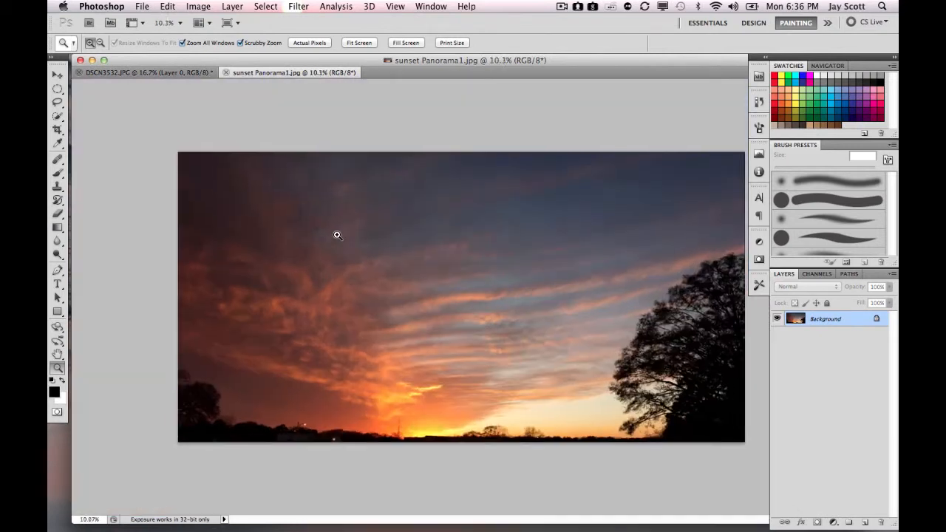
left_click(146, 74)
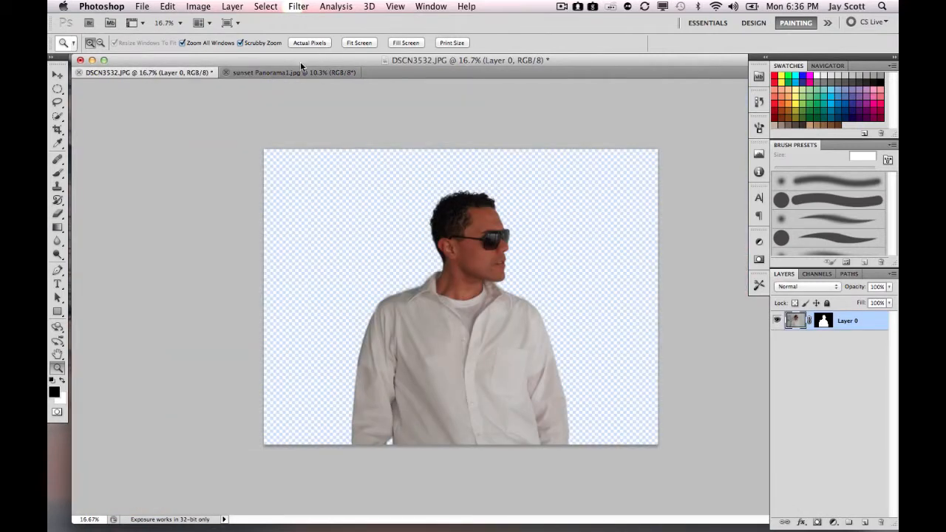
Bring up sunset Panorama1.jpg and open the Levels adjustment, keeping its dialog clear of most of the sky
left_click(272, 75)
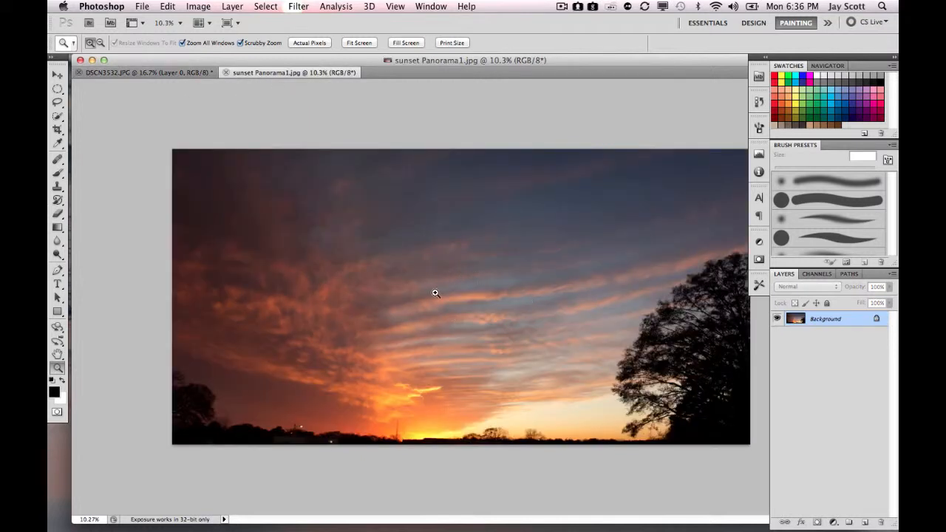
left_click(199, 6)
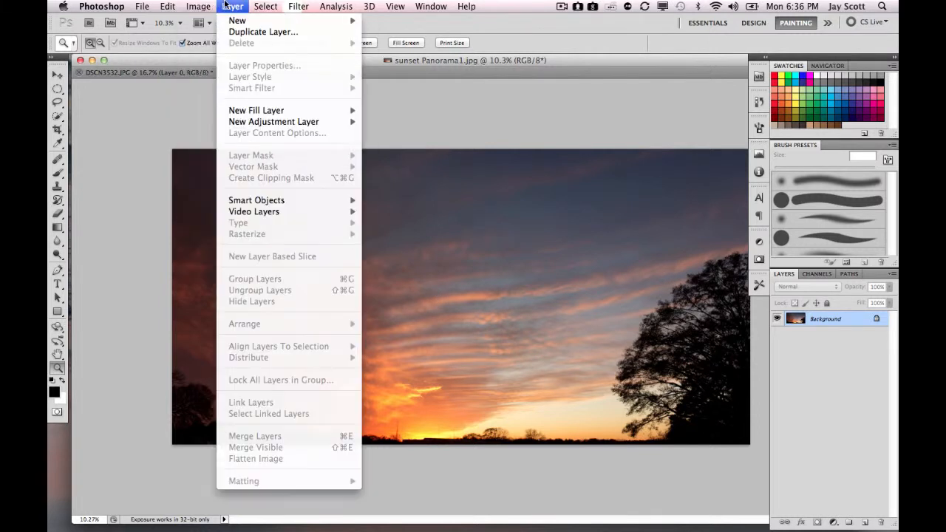
mouse_move(229, 44)
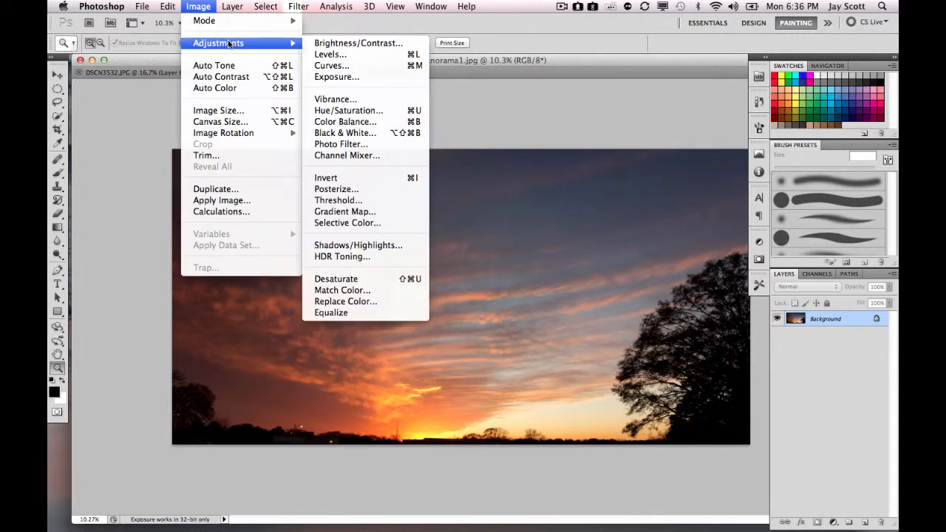
left_click(328, 54)
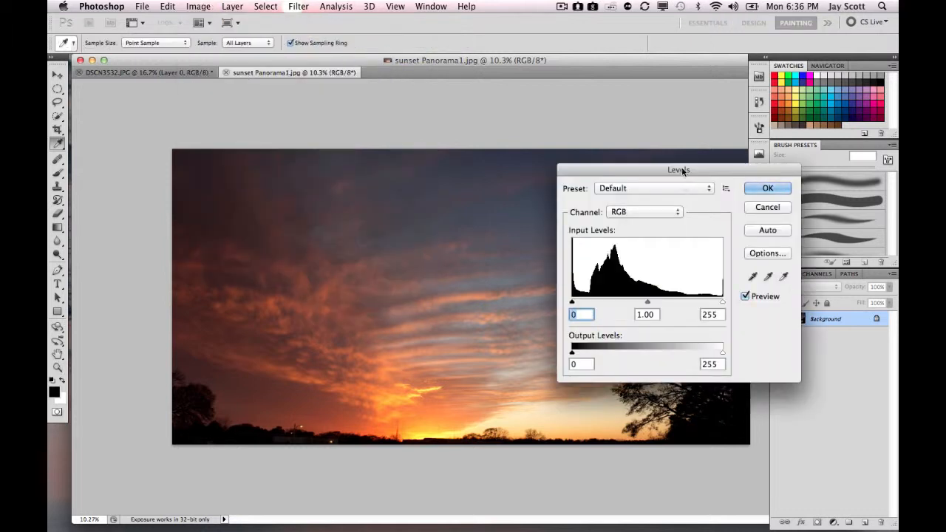
left_click_drag(681, 170, 611, 179)
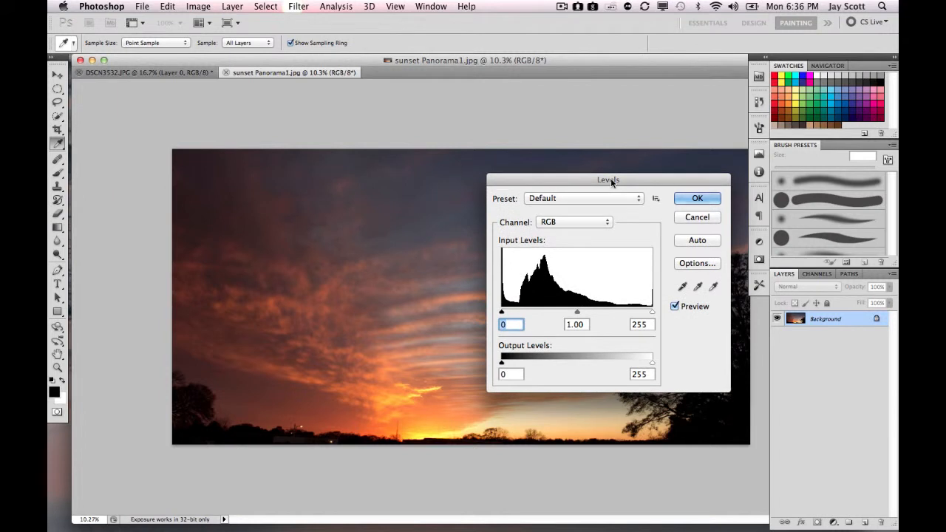
left_click_drag(635, 179, 691, 206)
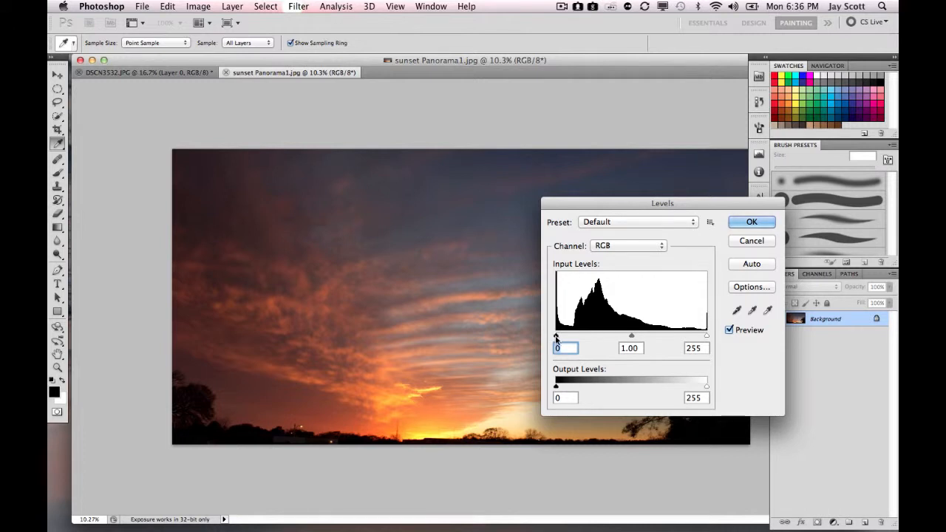
Set the panorama's Levels input black point to 6 and midtones to 1.11, lower the white point slightly, and apply
mouse_move(557, 339)
left_mouse_down()
mouse_move(570, 337)
mouse_move(554, 338)
left_mouse_up()
left_click_drag(707, 338, 727, 330)
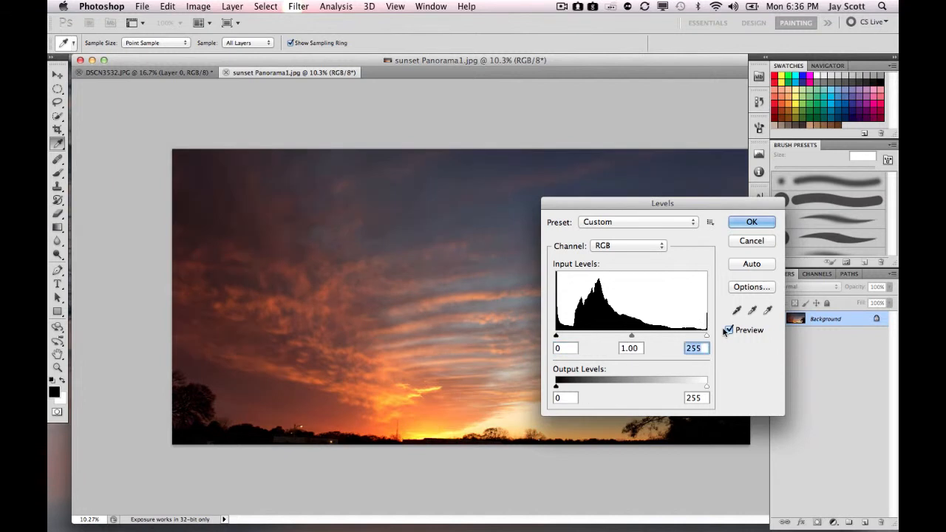
left_click_drag(632, 338, 632, 335)
left_click_drag(627, 335, 625, 335)
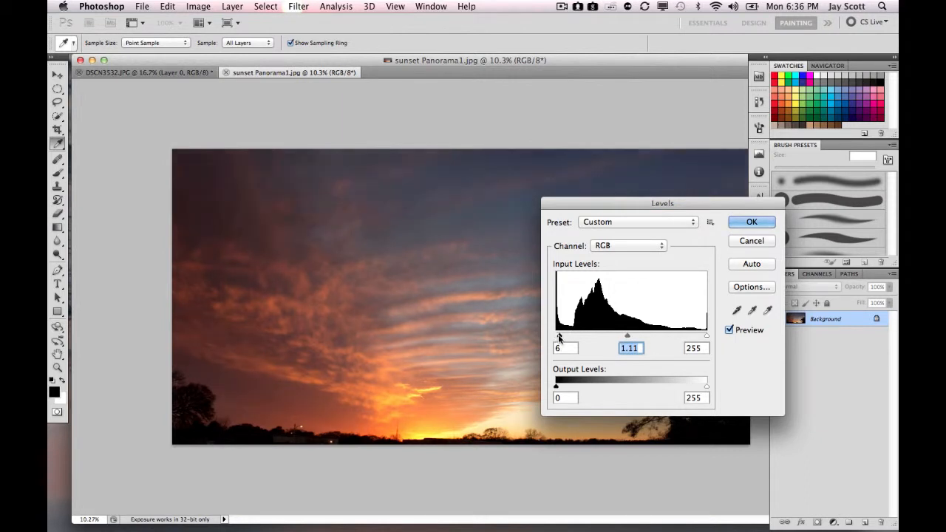
left_click_drag(560, 337, 559, 338)
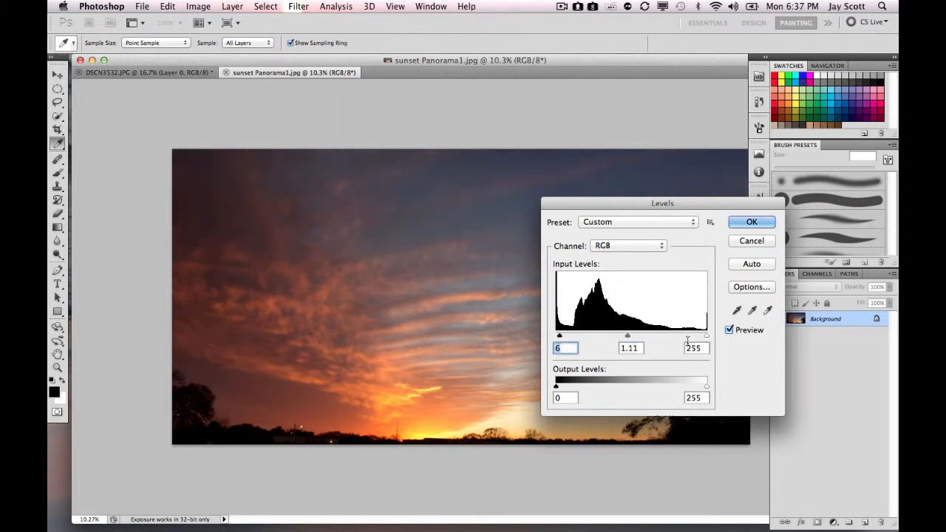
left_click_drag(706, 336, 703, 338)
left_click(761, 223)
key("z")
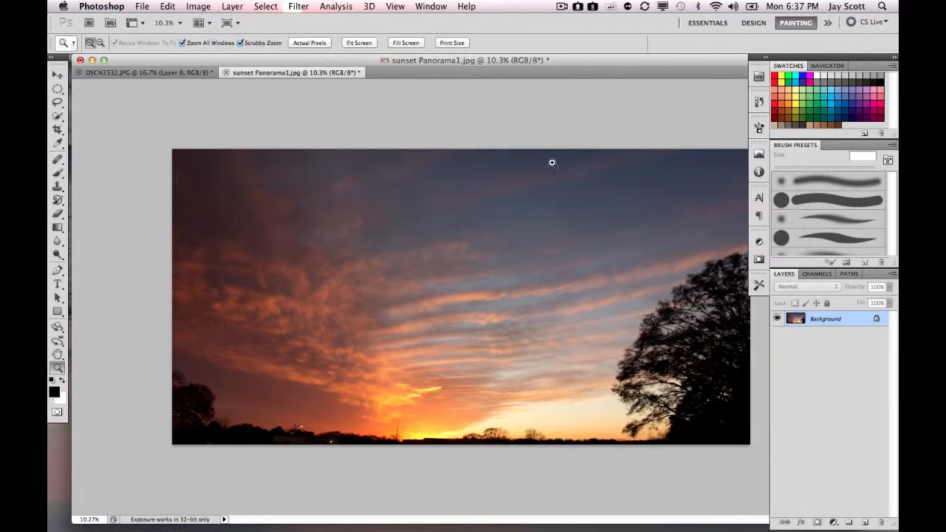
Show both documents 2 Up and copy the masked man layer into sunset Panorama1.jpg, accepting the color profile conversion
left_click(204, 26)
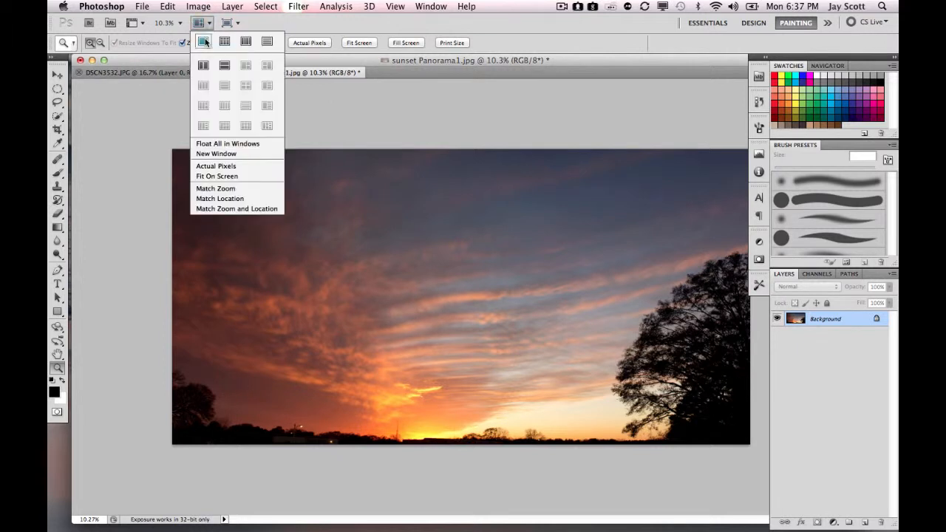
left_click(203, 66)
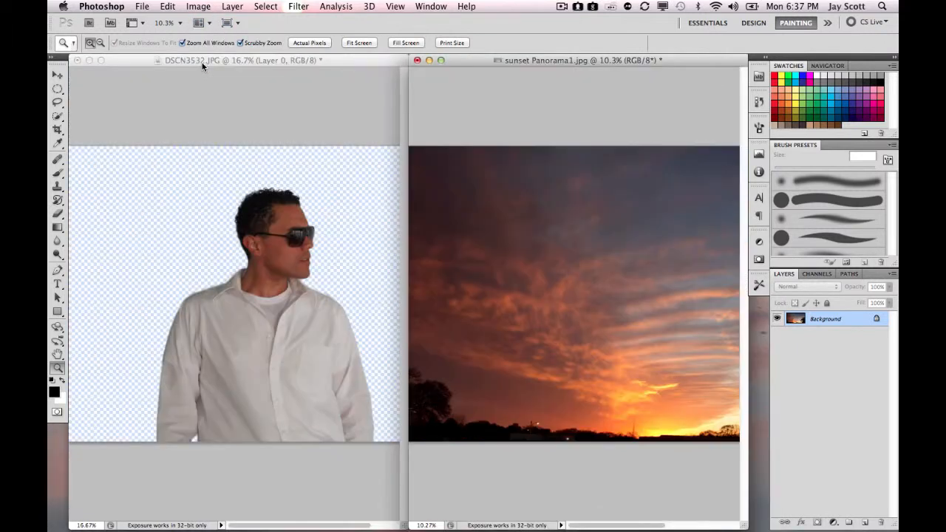
left_click(254, 149)
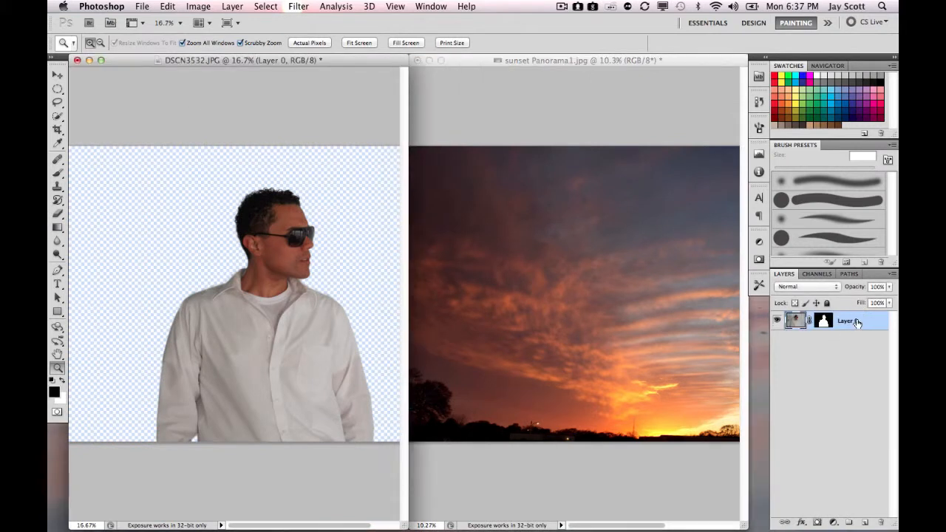
left_click_drag(857, 323, 634, 288)
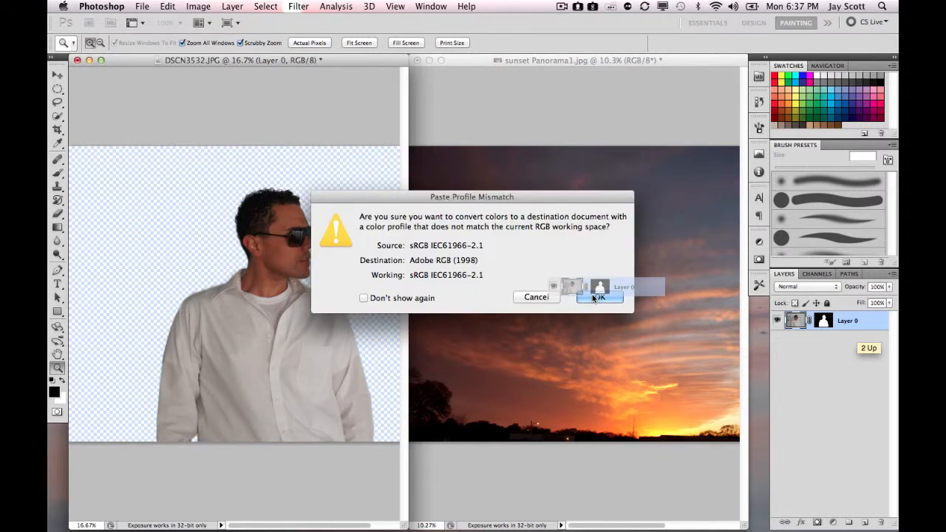
left_click(597, 296)
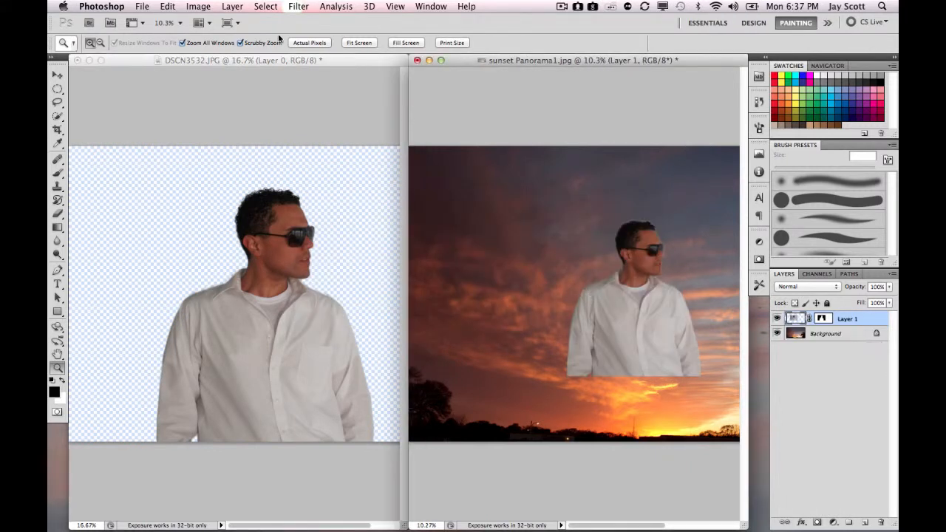
Consolidate all documents into one window and move the man to the panorama's lower-right area, his cropped base on the image's bottom edge
left_click(429, 107)
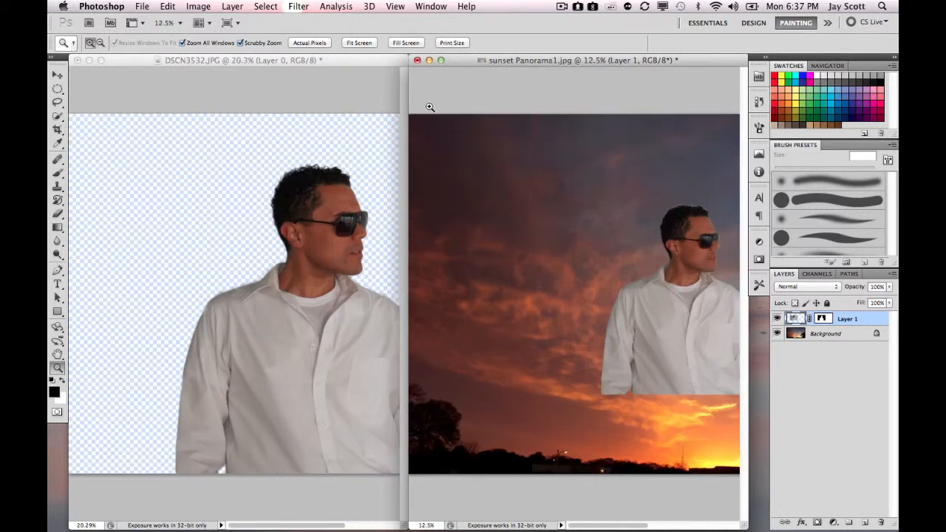
left_click(201, 23)
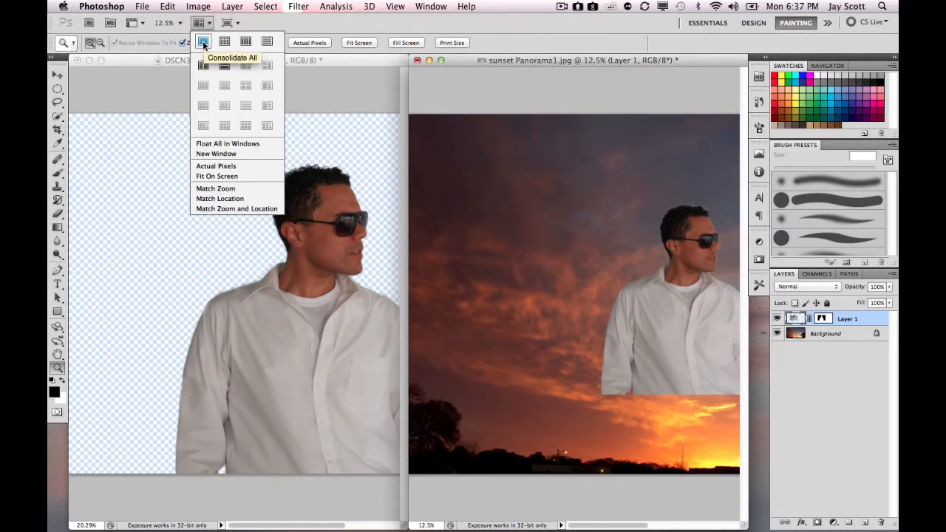
left_click(203, 45)
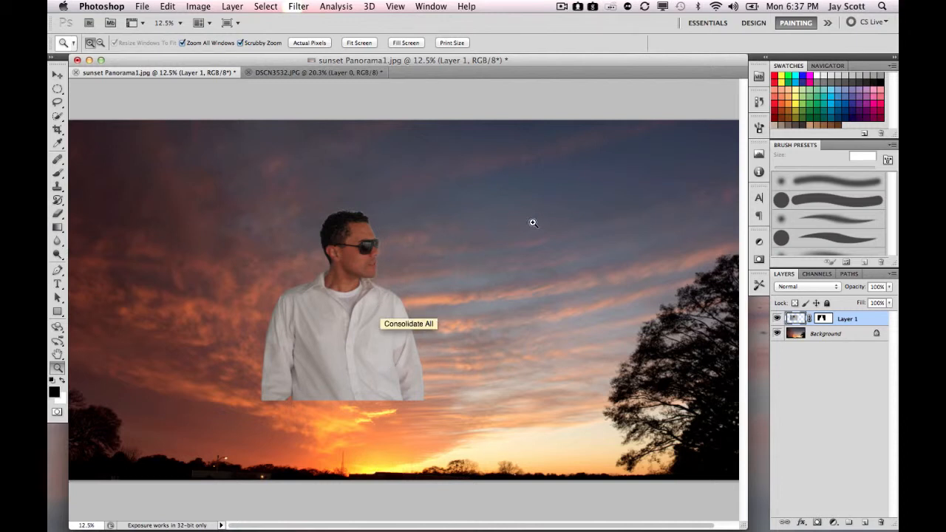
left_click(58, 77)
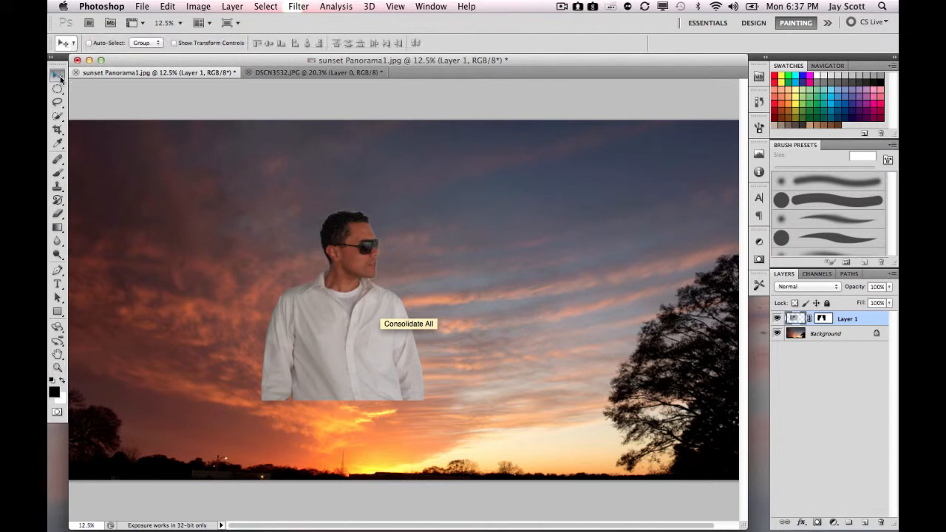
left_click_drag(334, 340, 575, 416)
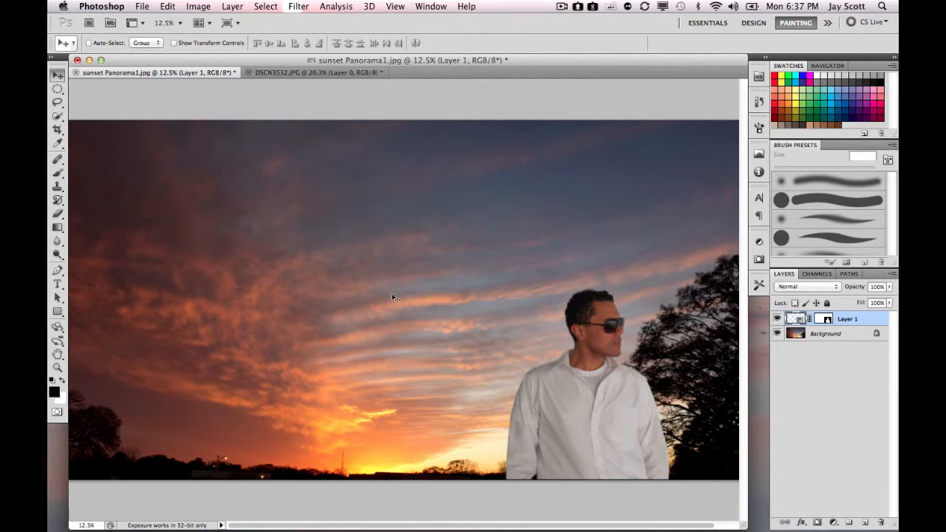
Flip the man's layer horizontally so he faces the sunset
left_click(195, 7)
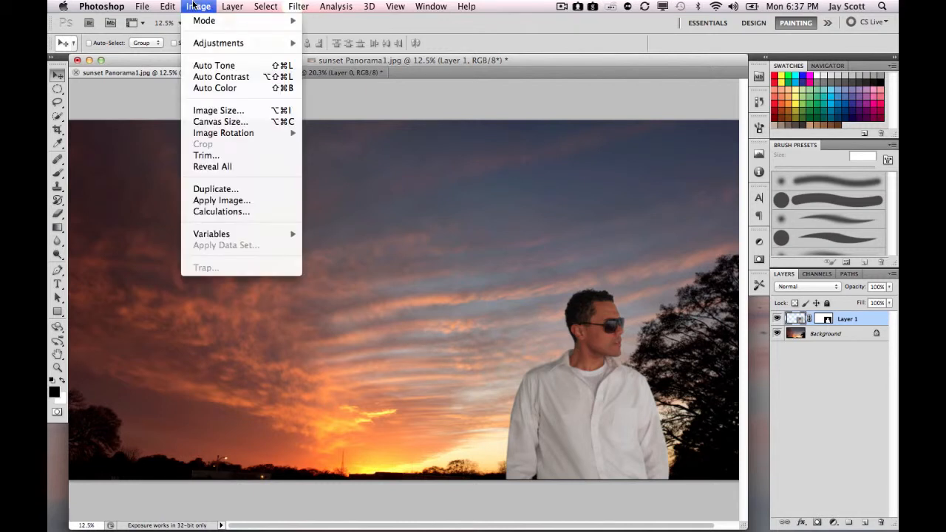
mouse_move(168, 7)
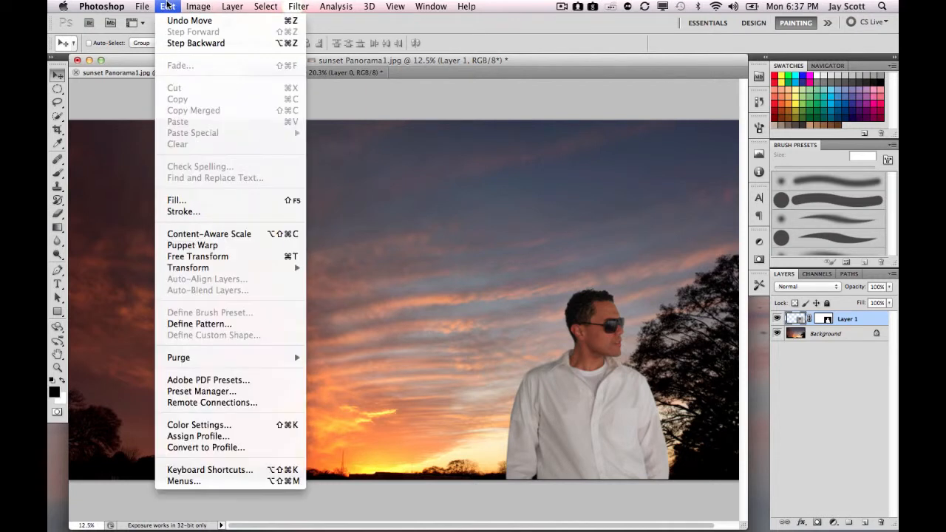
mouse_move(231, 268)
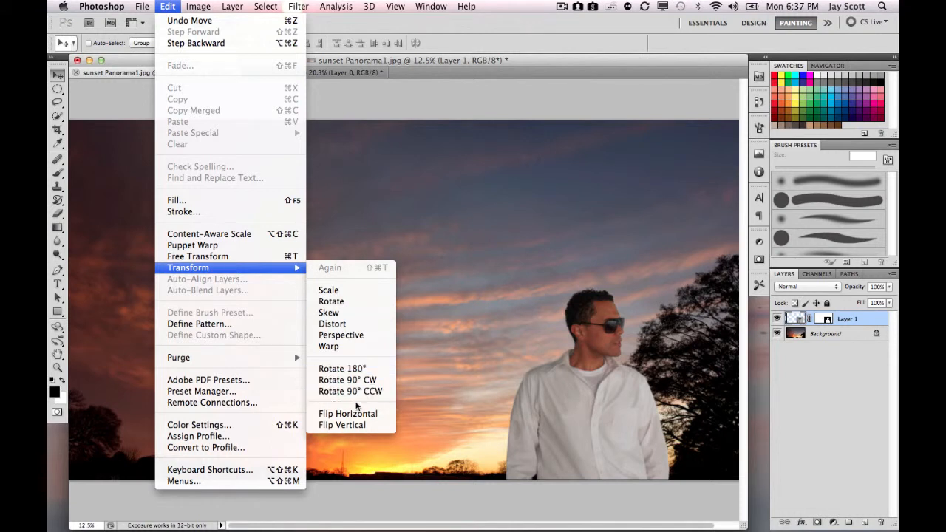
left_click(354, 416)
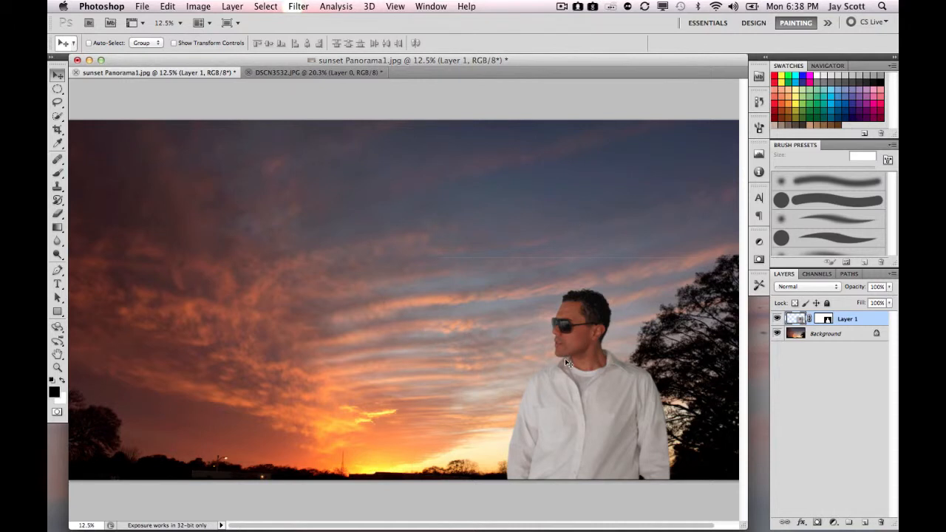
Free-transform the man's layer to about 138% proportionally and shift it toward the lower-right corner of the panorama
key("super+t")
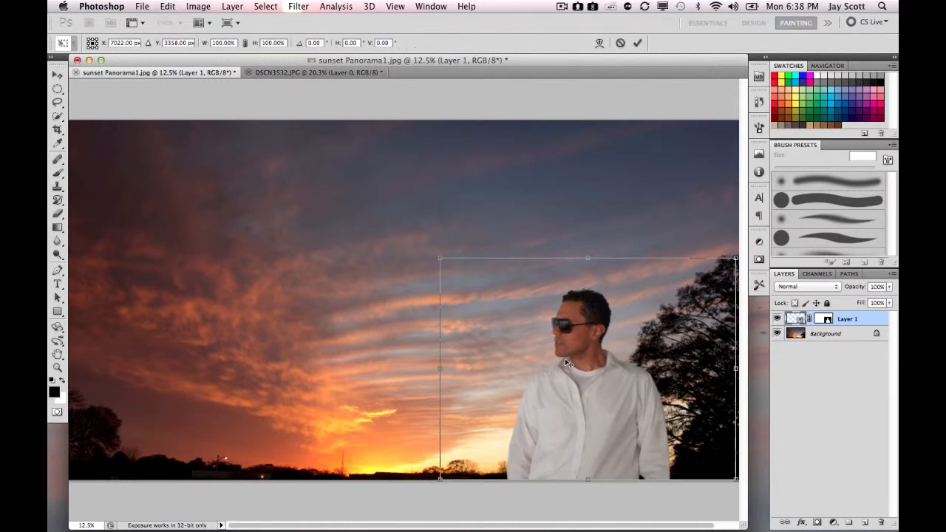
left_click_drag(440, 256, 343, 153)
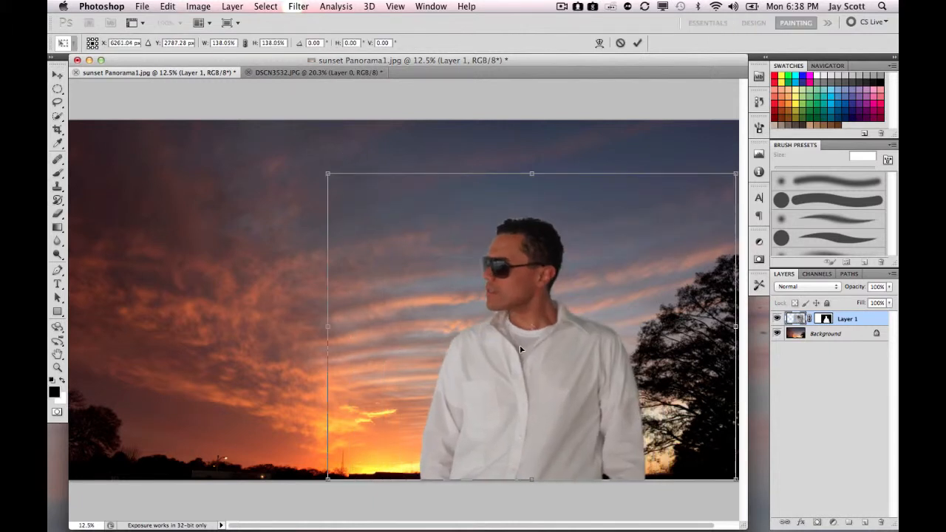
left_click_drag(528, 362, 587, 422)
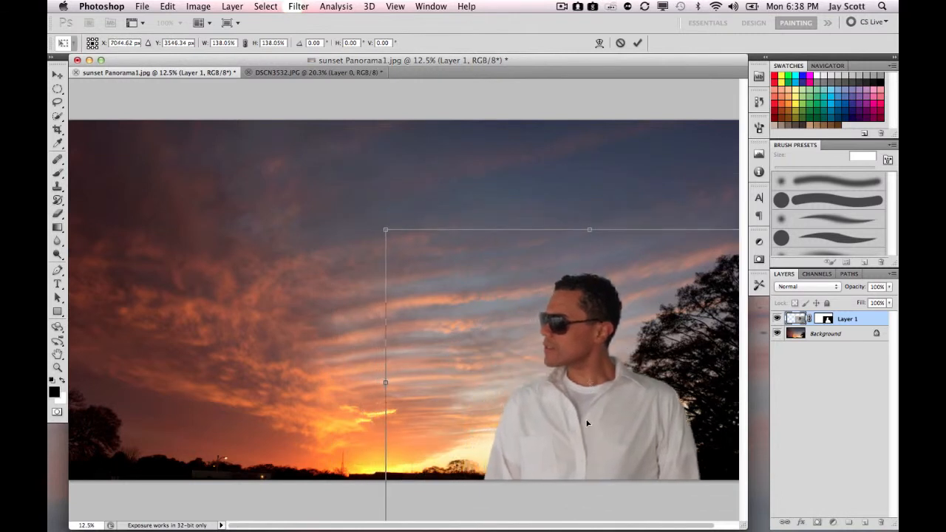
left_click(560, 6)
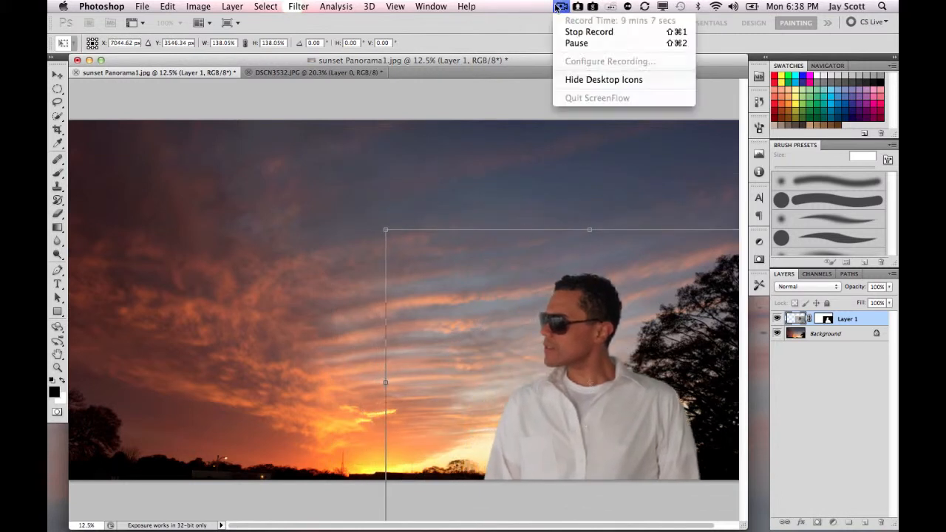
left_click(573, 54)
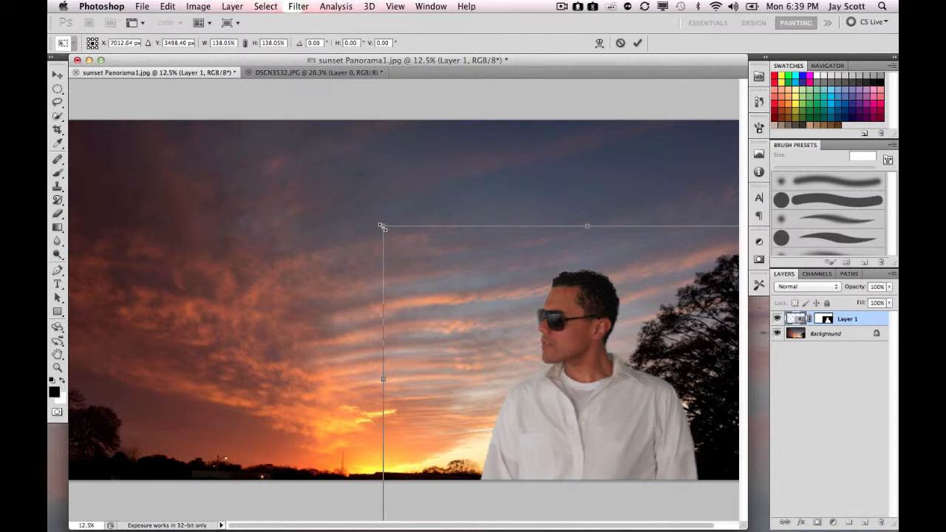
Enlarge the man proportionally to about 167%, place him in front of the tree on the right, and commit the transform
left_click_drag(382, 227, 296, 161)
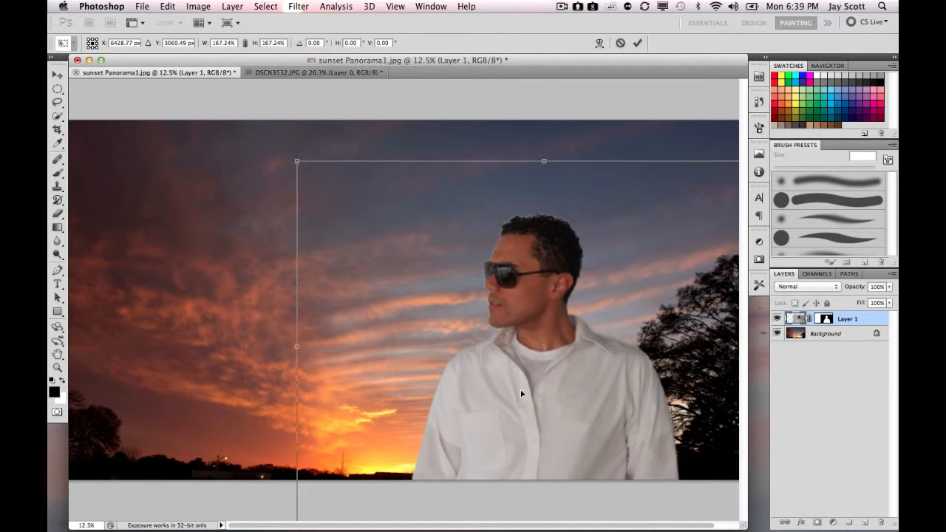
left_click_drag(521, 393, 565, 372)
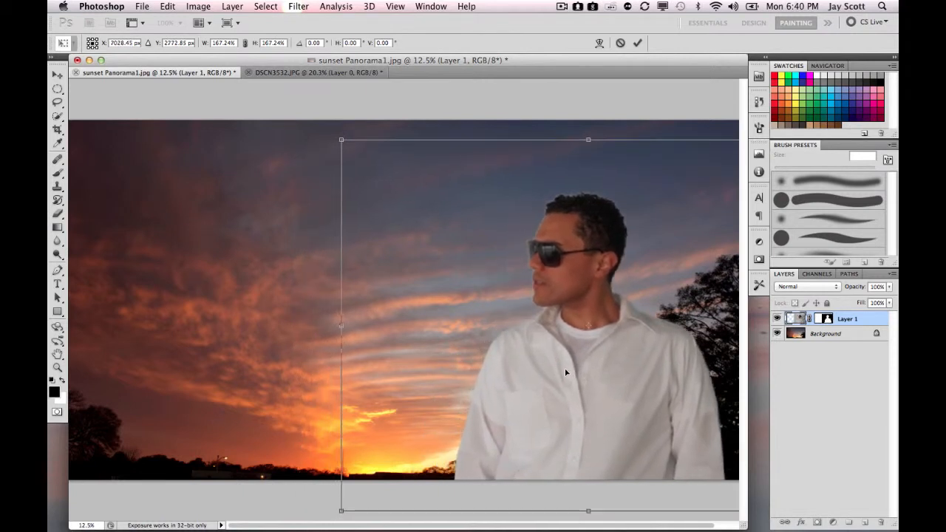
left_click(637, 42)
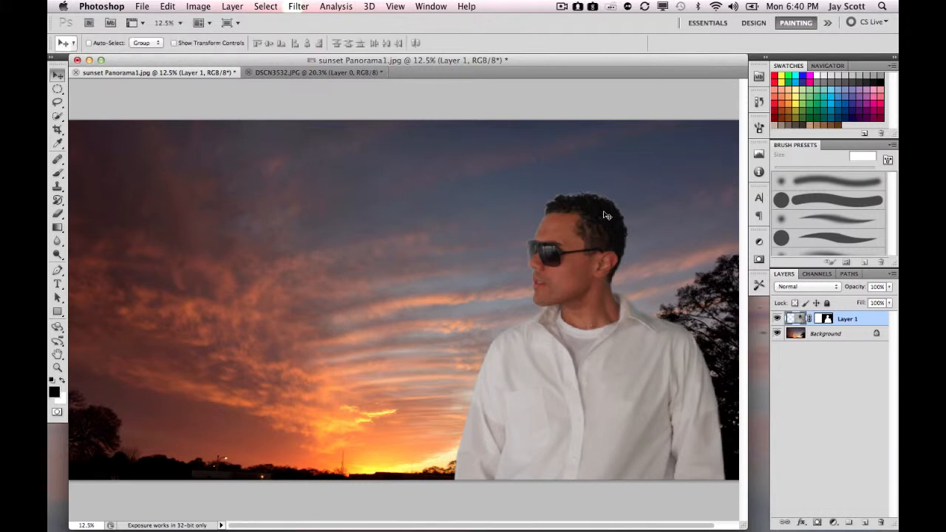
Inspect the cutout edges around the man's hair and face up close, and view the whole composite again
key("z")
left_click(551, 232)
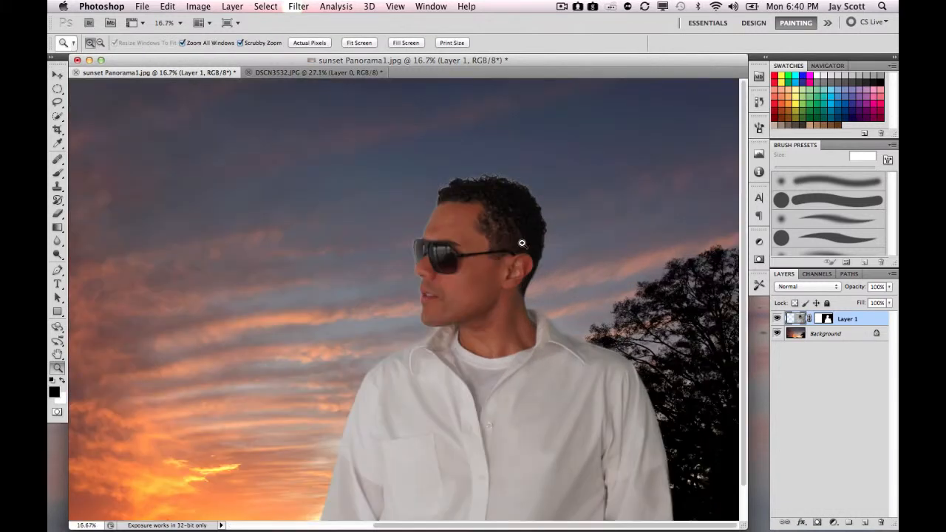
left_click(477, 230)
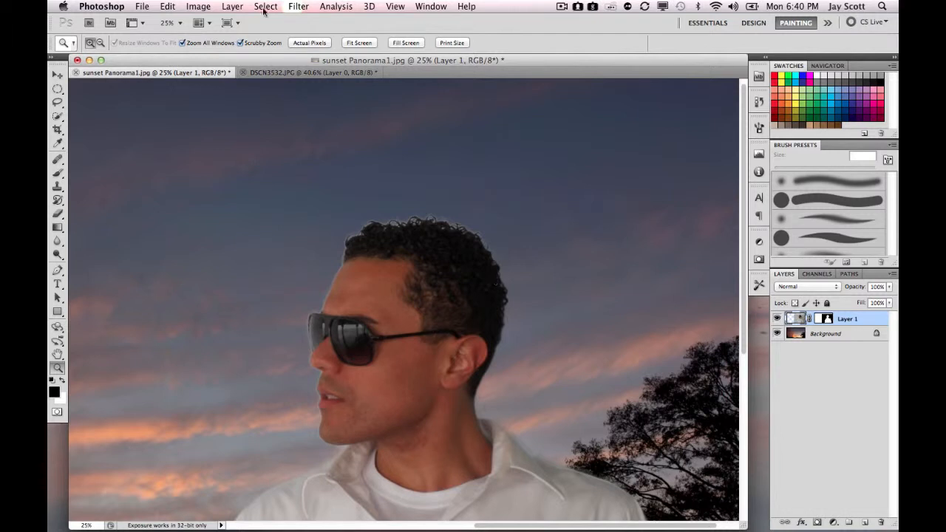
left_click(330, 311, "alt")
scroll(330, 312, "up", 6)
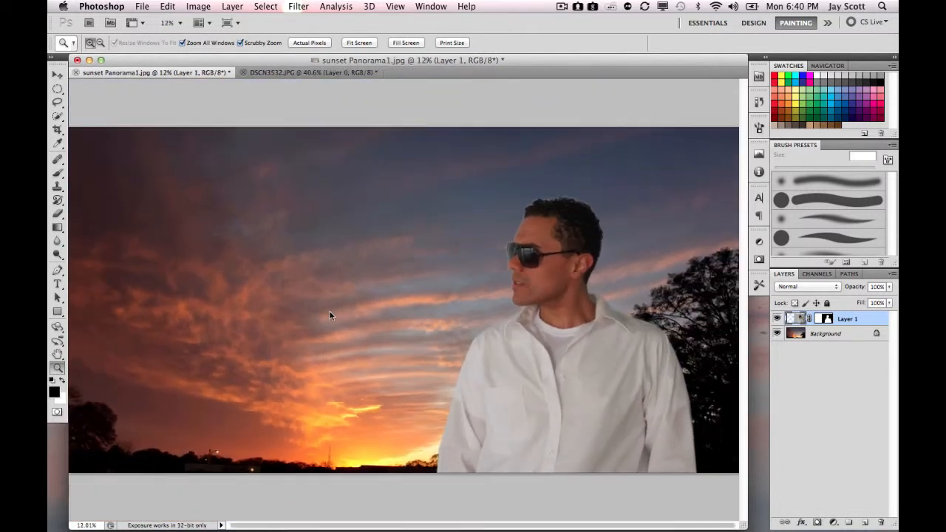
Defringe the edges of the man's layer with a width of 2 pixels
scroll(330, 312, "down", 2)
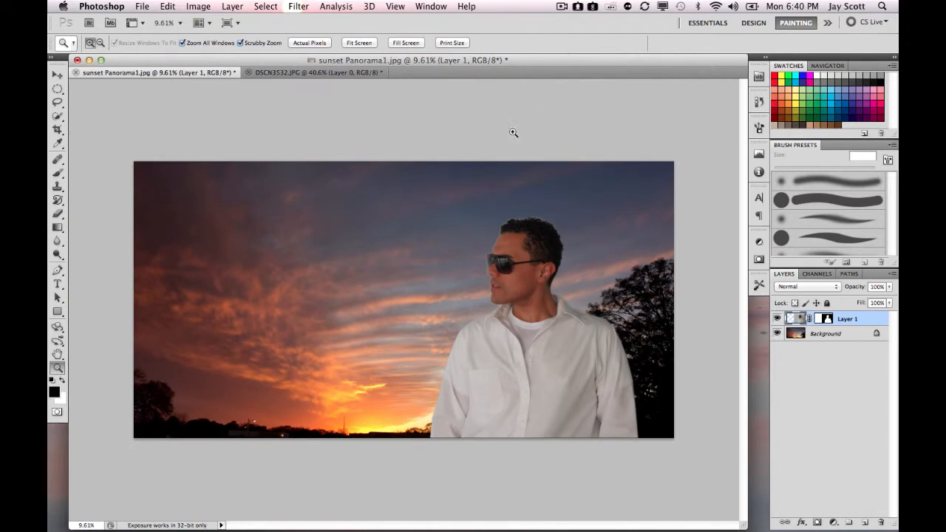
left_click(495, 234)
left_click(495, 234)
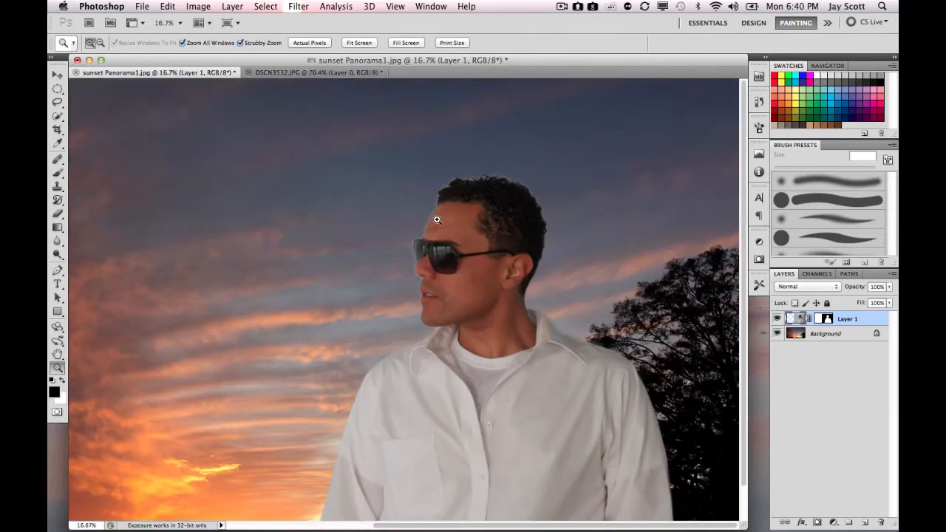
left_click(233, 7)
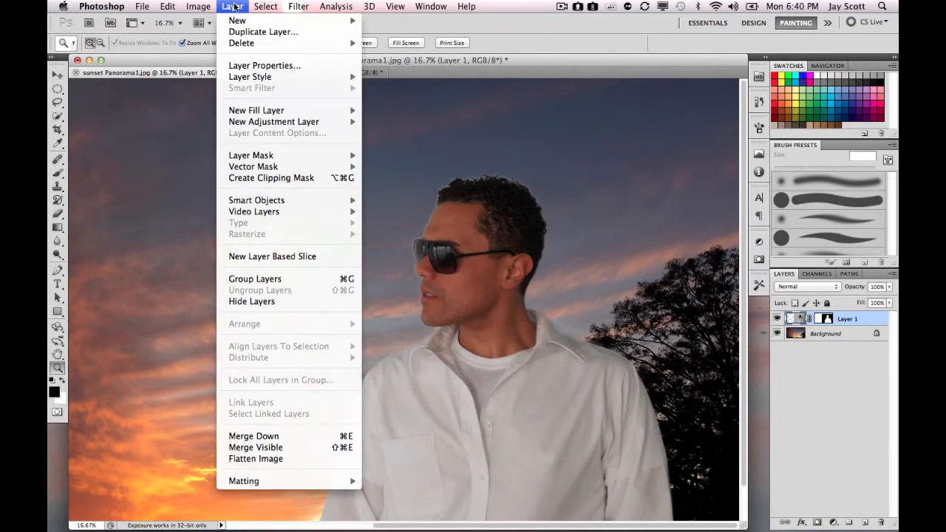
left_click(808, 409)
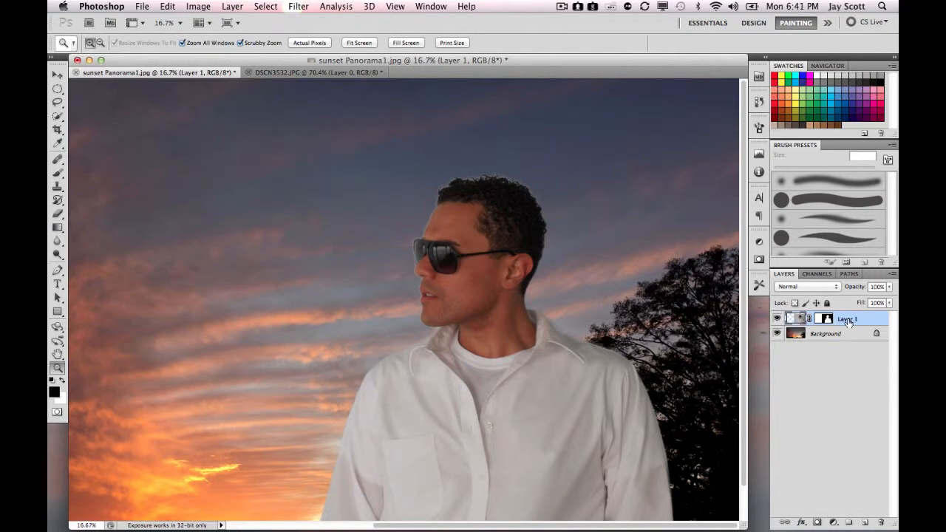
left_click(263, 7)
mouse_move(232, 6)
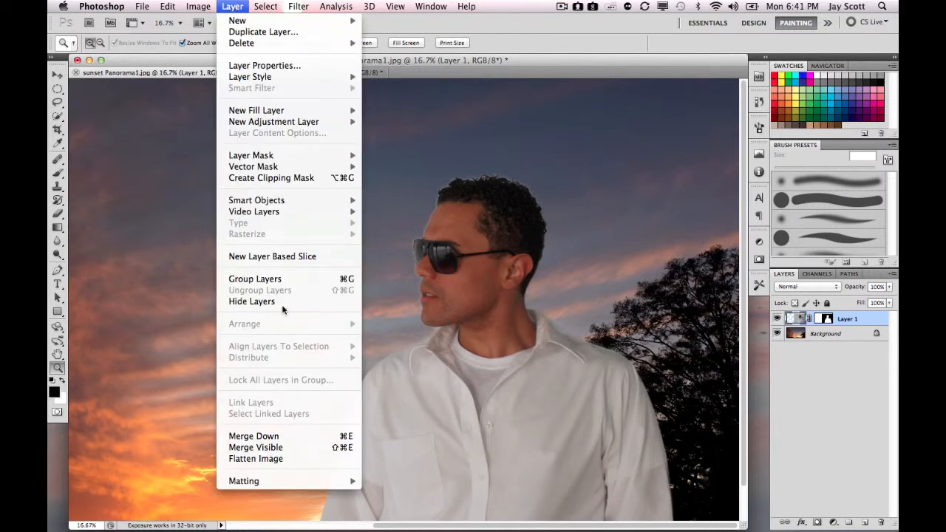
mouse_move(310, 482)
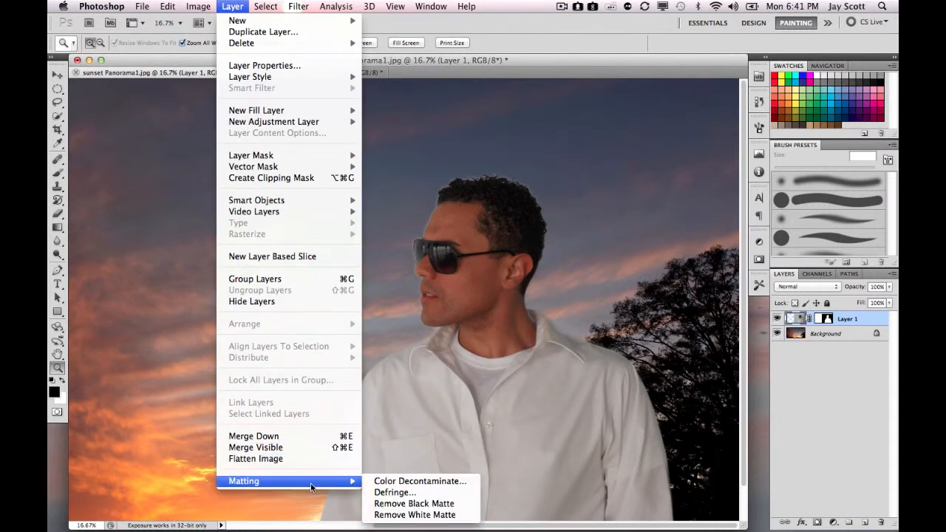
left_click(392, 492)
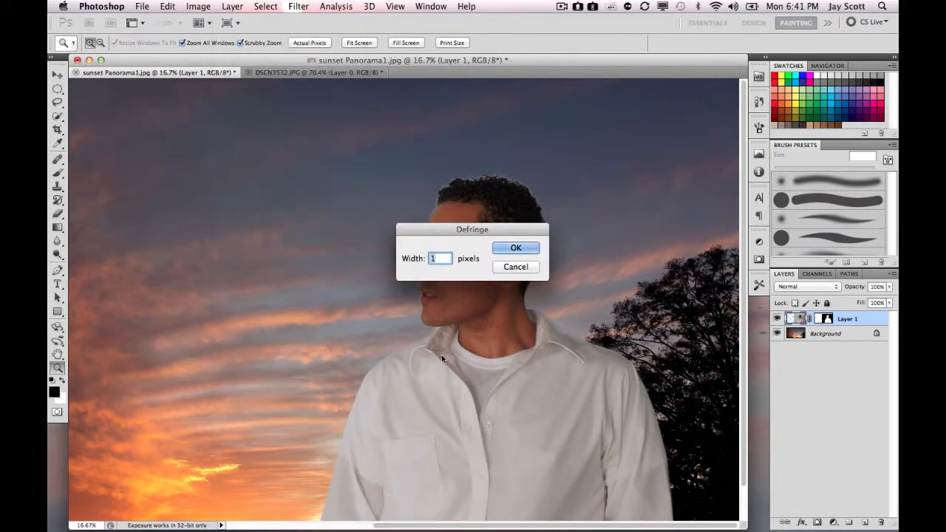
type("2")
left_click(510, 251)
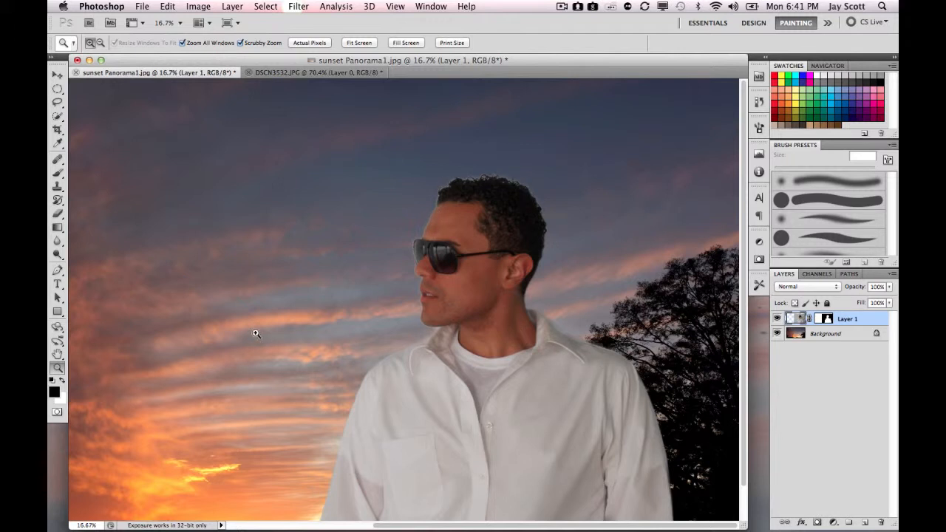
Move the man slightly to the right on the panorama, keeping his shirt cut off by the lower image edge
scroll(255, 334, "down", 5)
scroll(256, 334, "up", 4)
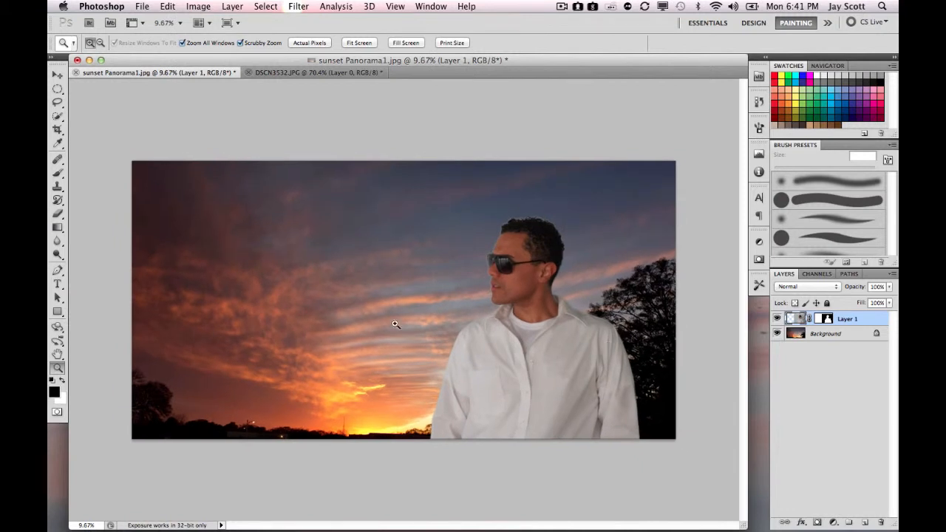
left_click(57, 74)
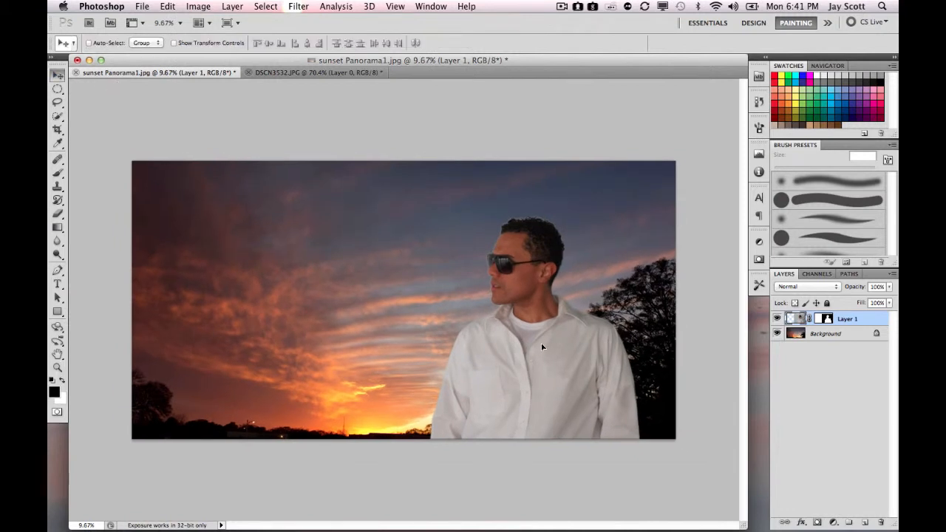
mouse_move(541, 347)
left_mouse_down()
mouse_move(560, 341)
mouse_move(549, 338)
mouse_move(549, 353)
left_mouse_up()
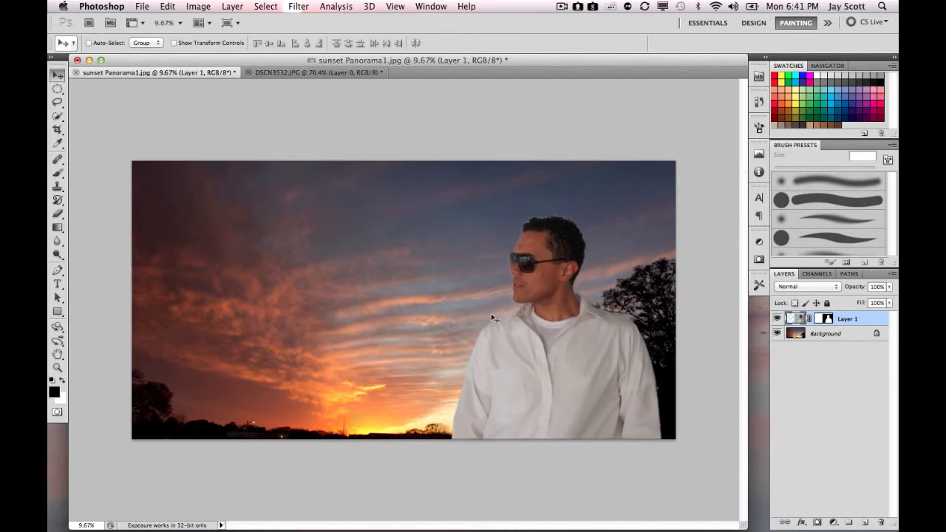
Add a Photo Filter adjustment layer above the man's layer and move its settings clear of the man
left_click(827, 377)
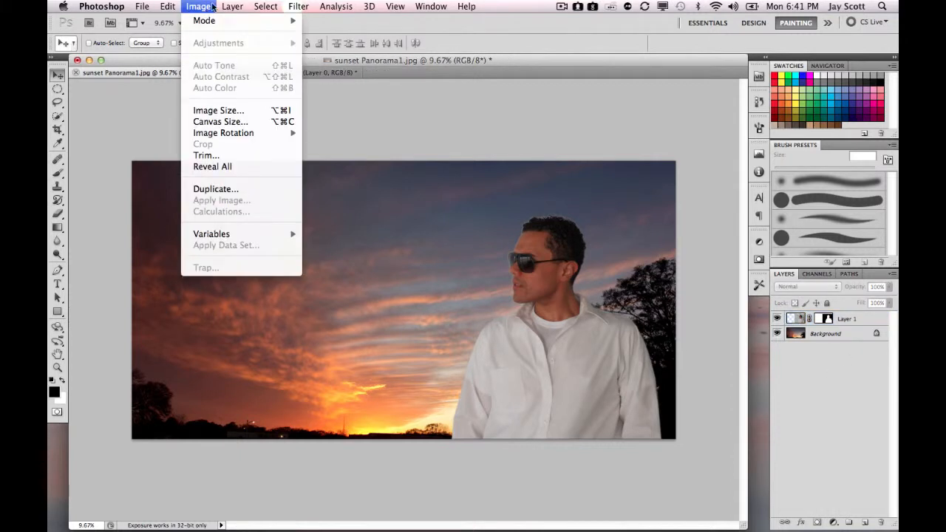
mouse_move(232, 7)
mouse_move(281, 123)
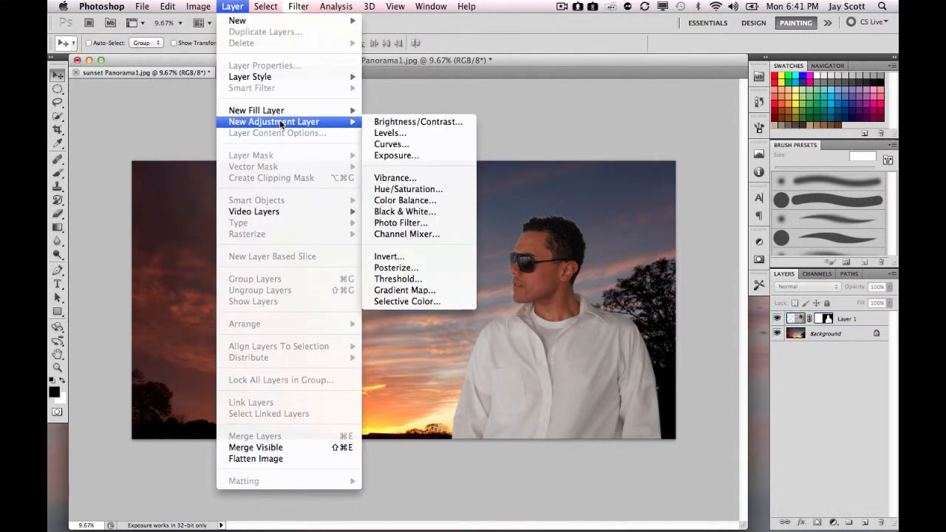
left_click(395, 223)
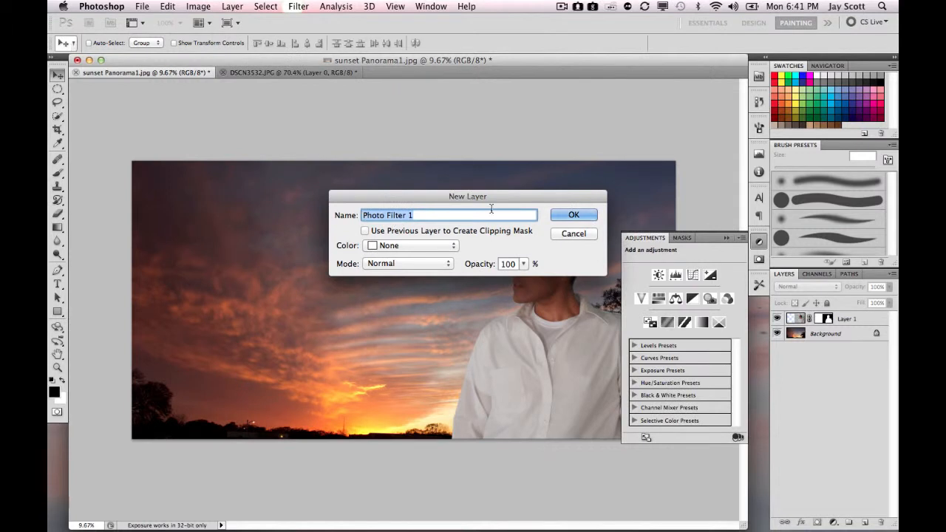
left_click(565, 215)
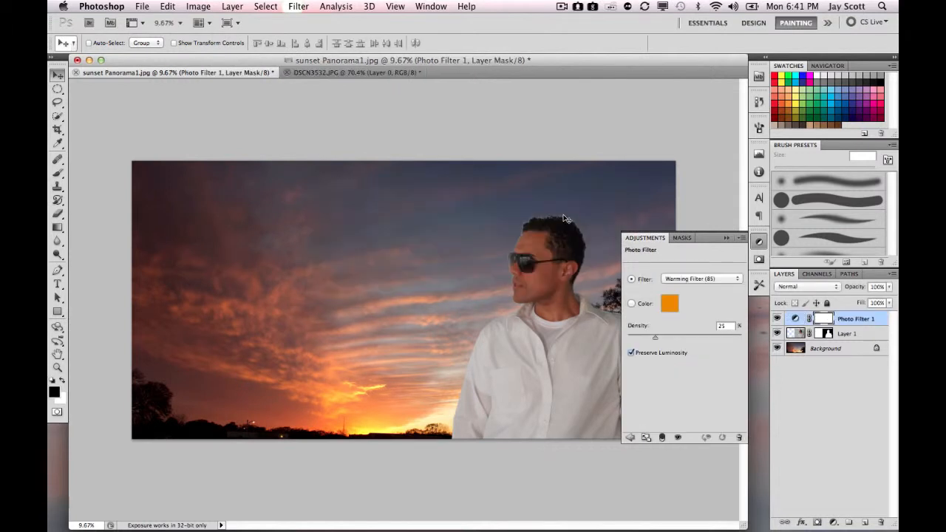
left_click_drag(706, 238, 712, 198)
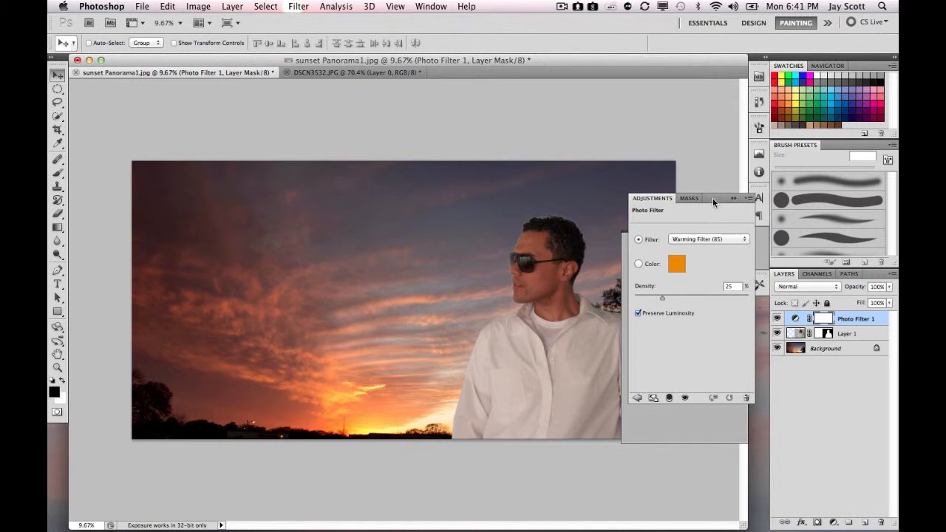
Try the Warming Filter (LBA), Cooling Filter (80) and Cooling Filter (LBB) presets on the photo filter layer
left_click(726, 239)
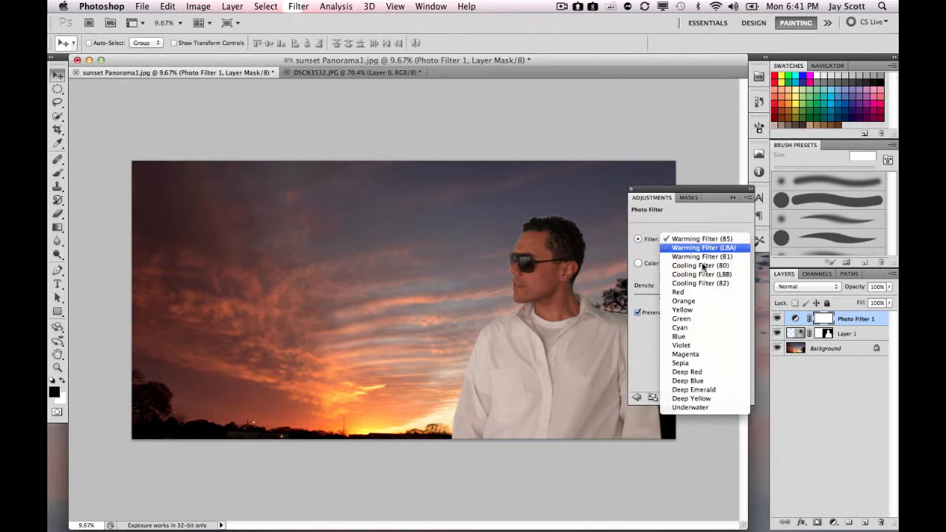
left_click(702, 252)
left_click(711, 239)
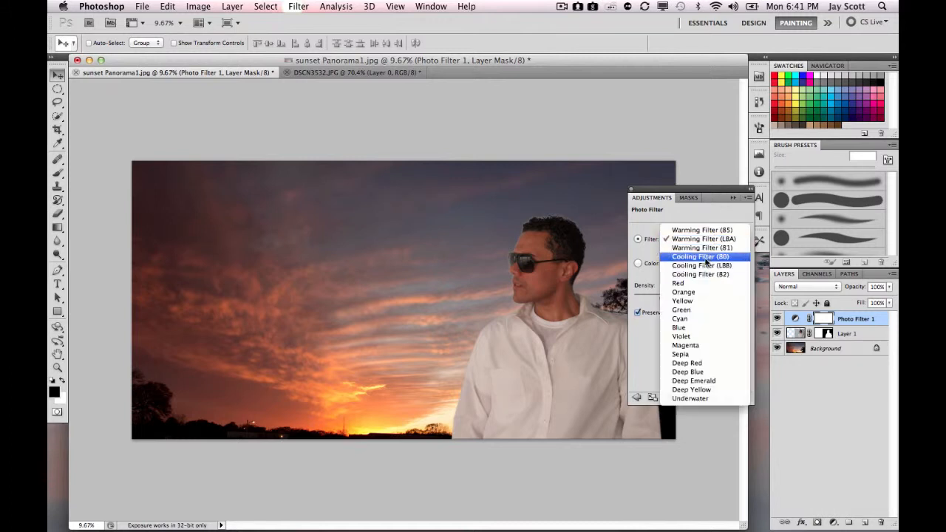
left_click(705, 258)
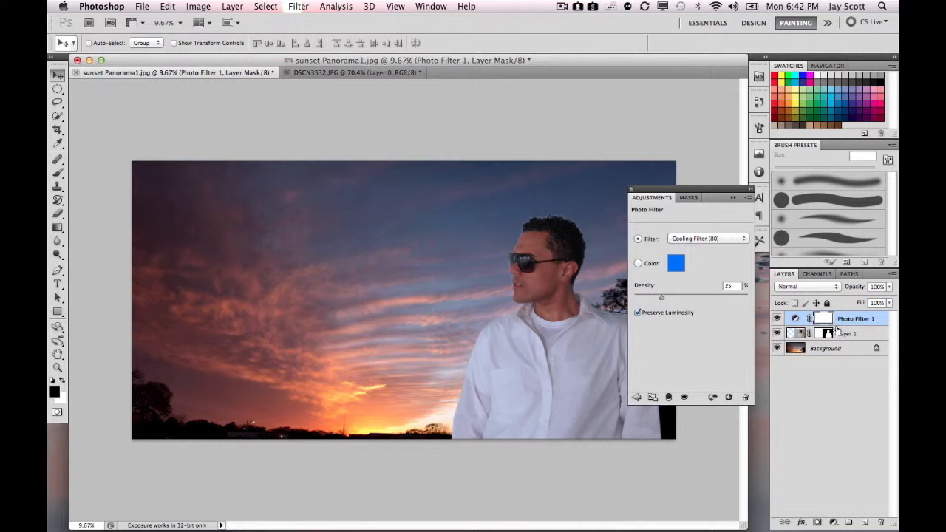
left_click(707, 239)
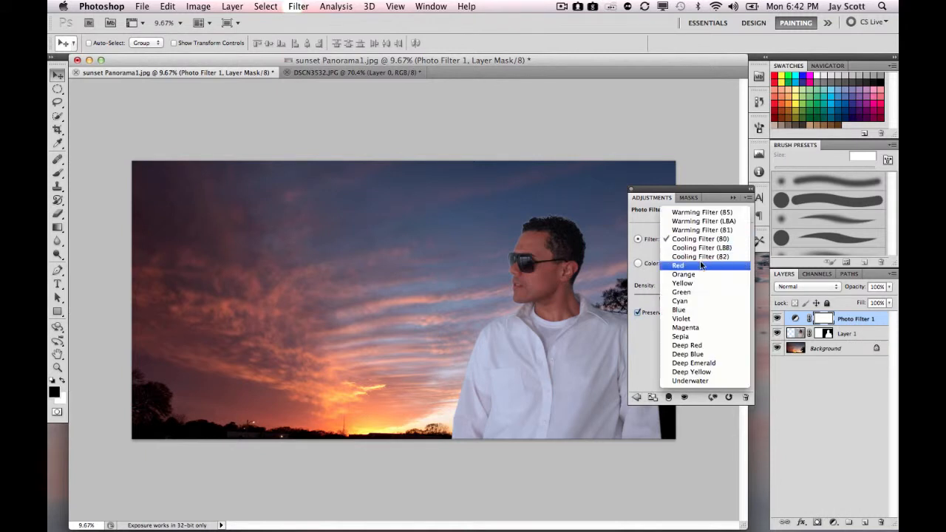
left_click(693, 252)
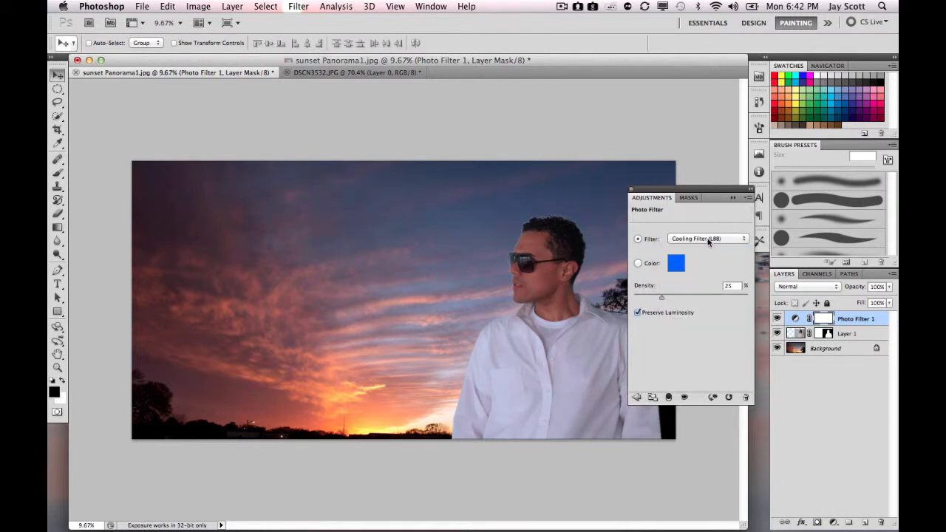
Set the photo filter to Warming Filter (LBA) and collapse its settings to uncover the image
left_click(711, 239)
left_click(697, 203)
left_click(704, 240)
left_click(699, 249)
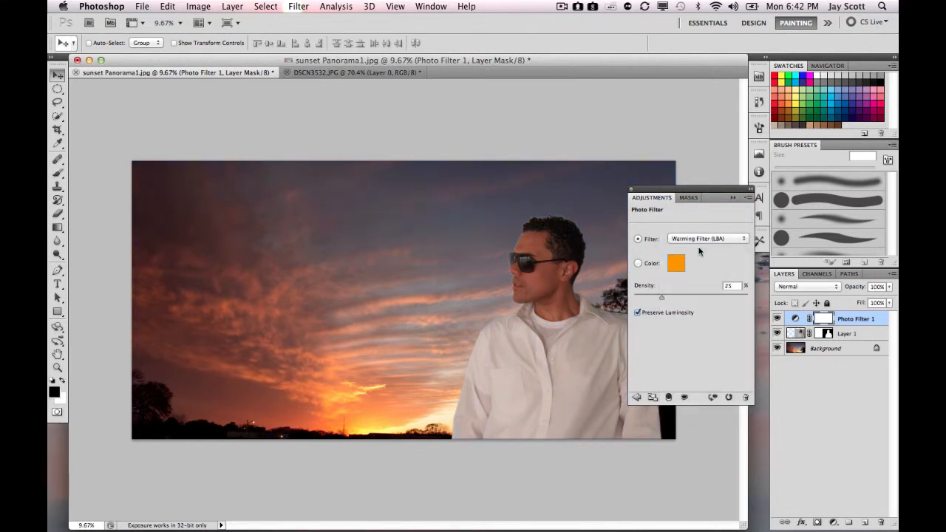
left_click(751, 190)
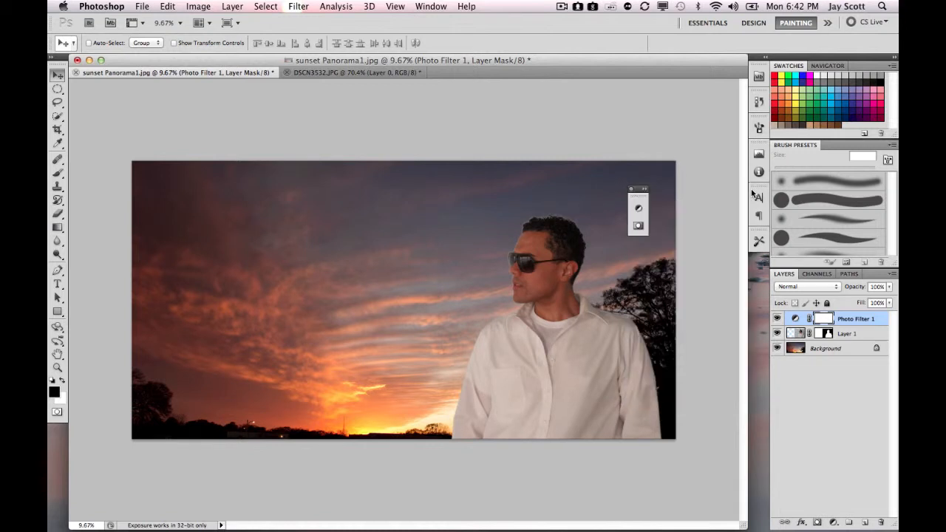
Compare the composite with and without the photo filter by toggling that layer's visibility, leaving it visible
left_click(776, 318)
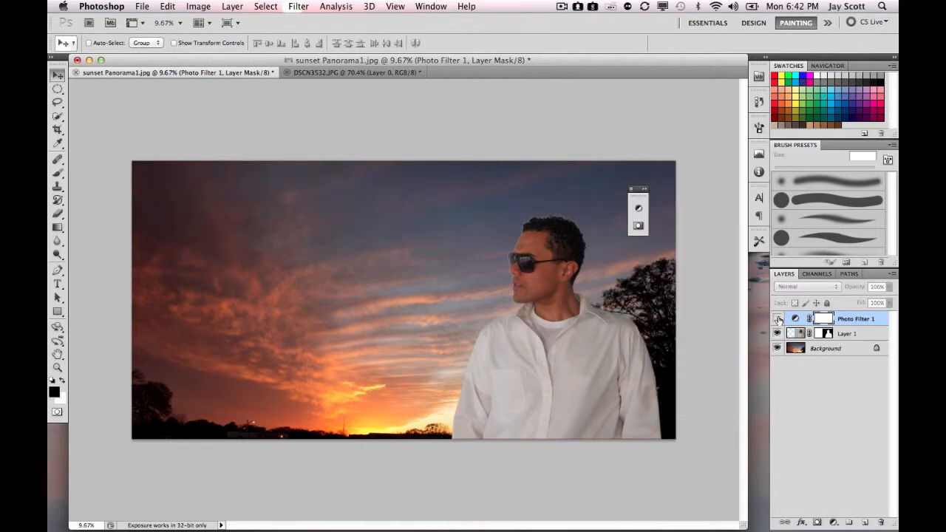
left_click(777, 318)
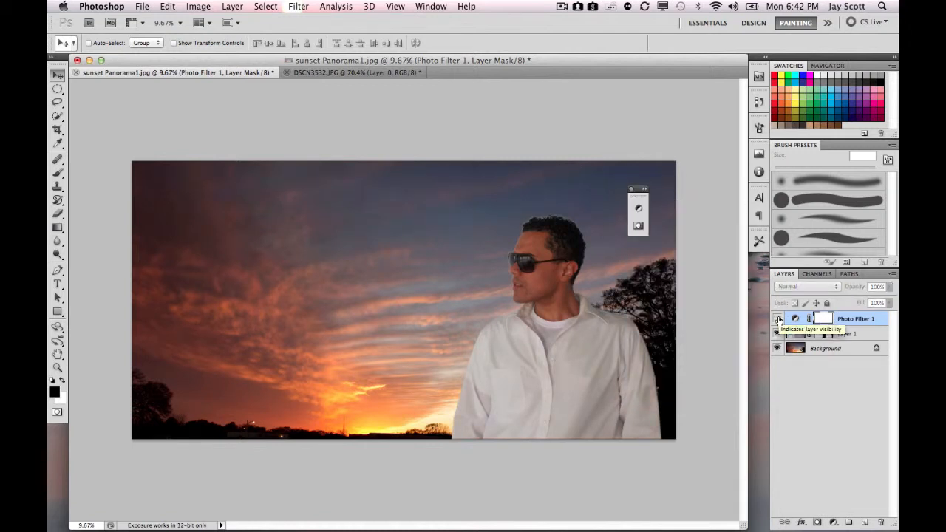
left_click(777, 318)
left_click(777, 318)
left_click(777, 318)
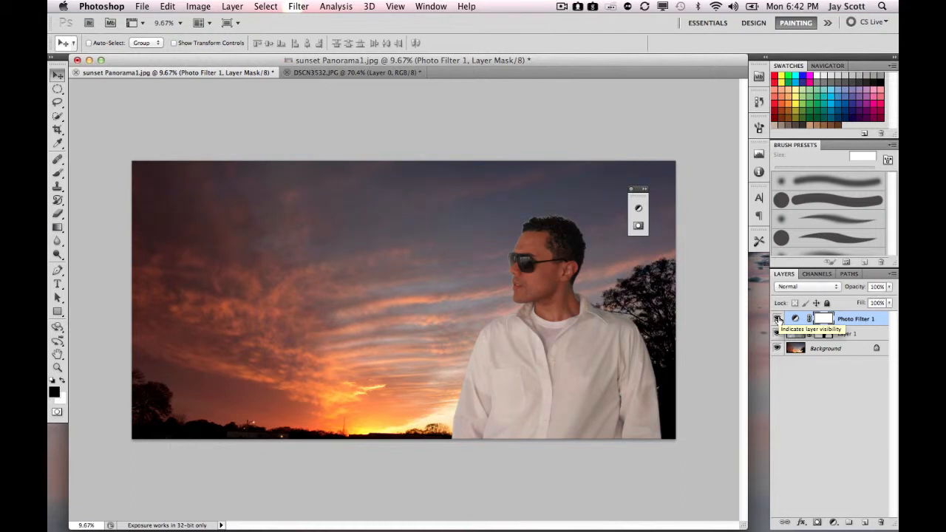
left_click(777, 318)
left_click(778, 318)
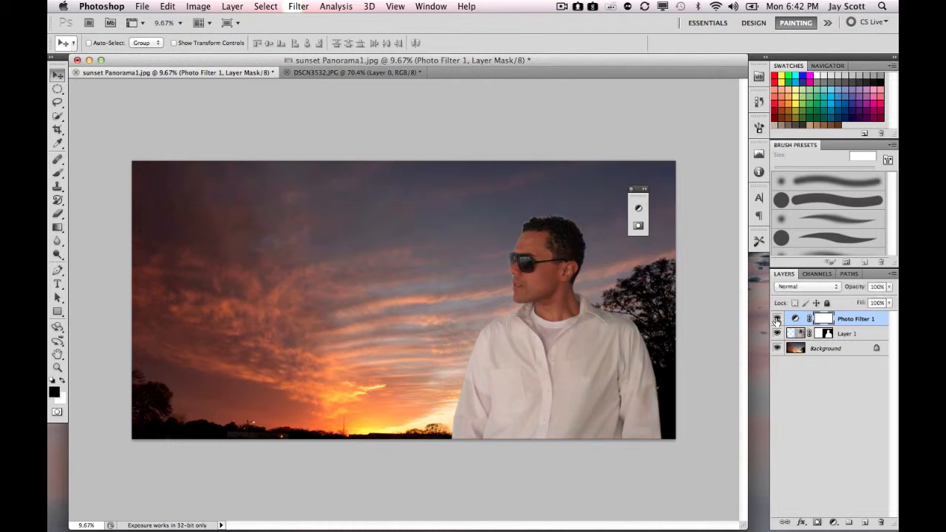
Reopen the photo filter's settings for a brief review and close them completely
left_click(643, 189)
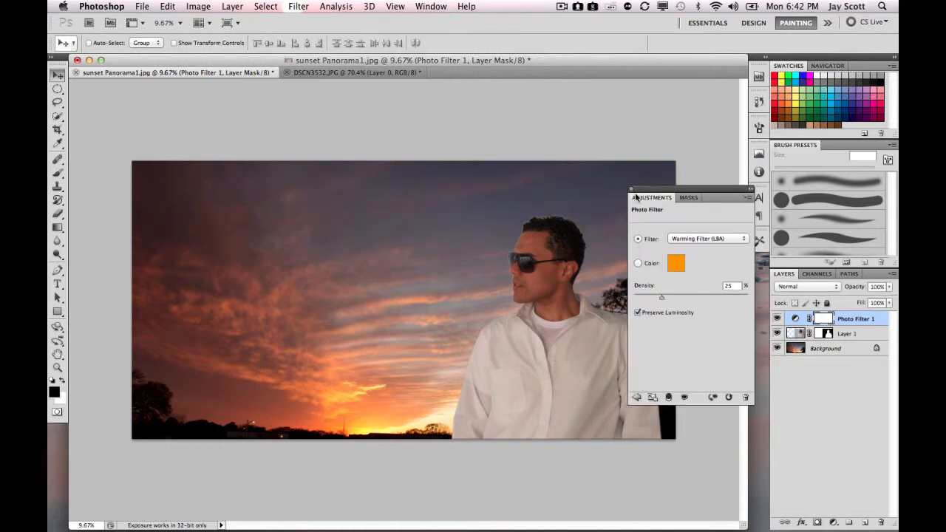
left_click(750, 189)
left_click(633, 191)
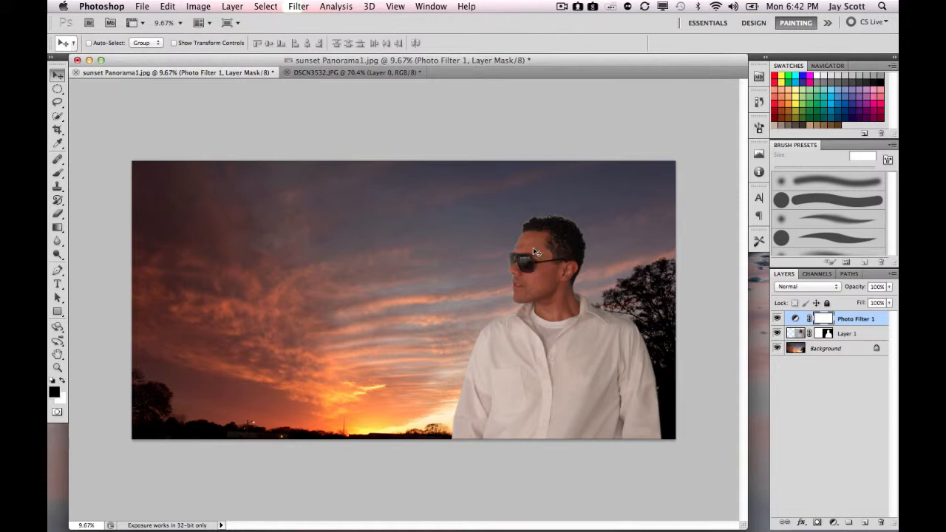
Examine the man's face and hair edges up close under the photo filter, and return to the wider composite view
key("super+equal")
key("z")
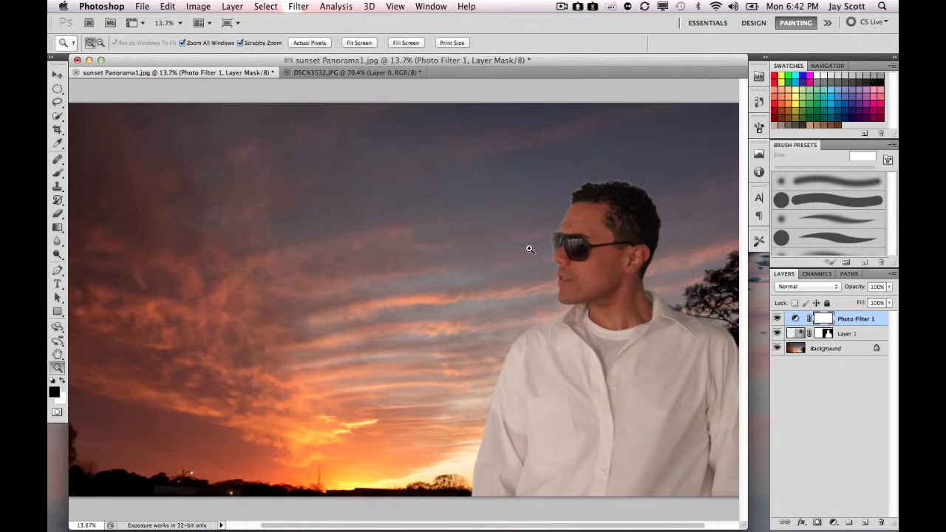
left_click(590, 254)
left_click(463, 262)
left_click(338, 297)
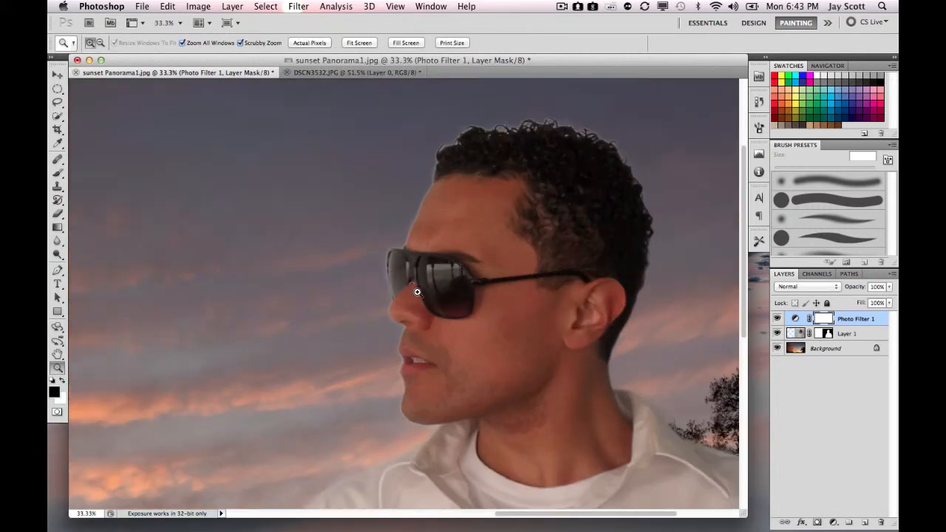
left_click(441, 282, "alt")
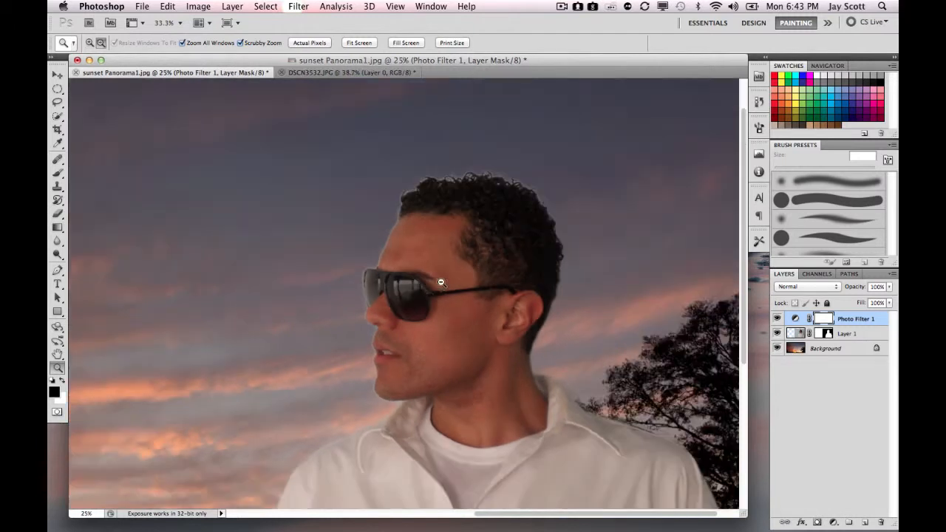
left_click(440, 282, "alt")
left_click(441, 282, "alt")
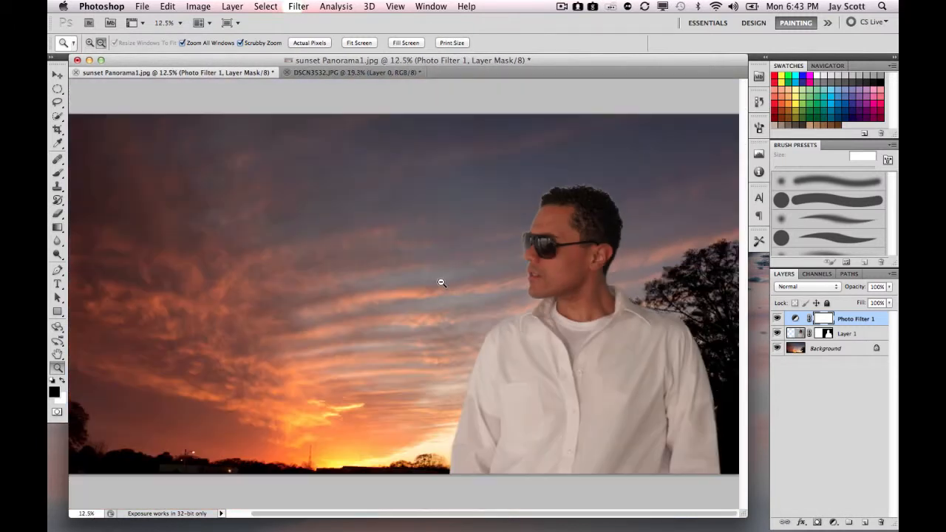
Duplicate the Background layer as "Background copy" and move the copy above the man's layer, beneath the photo filter
left_click(809, 427)
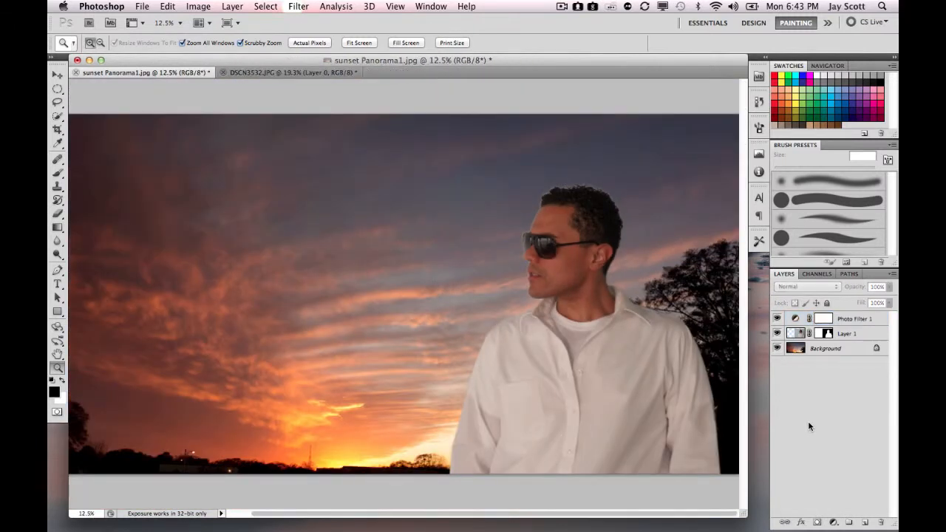
left_click(826, 350)
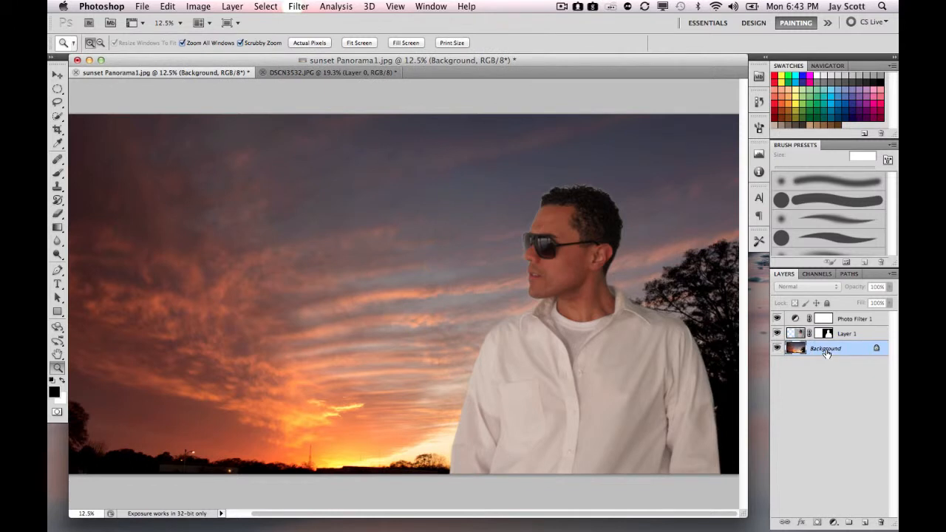
right_click(826, 353)
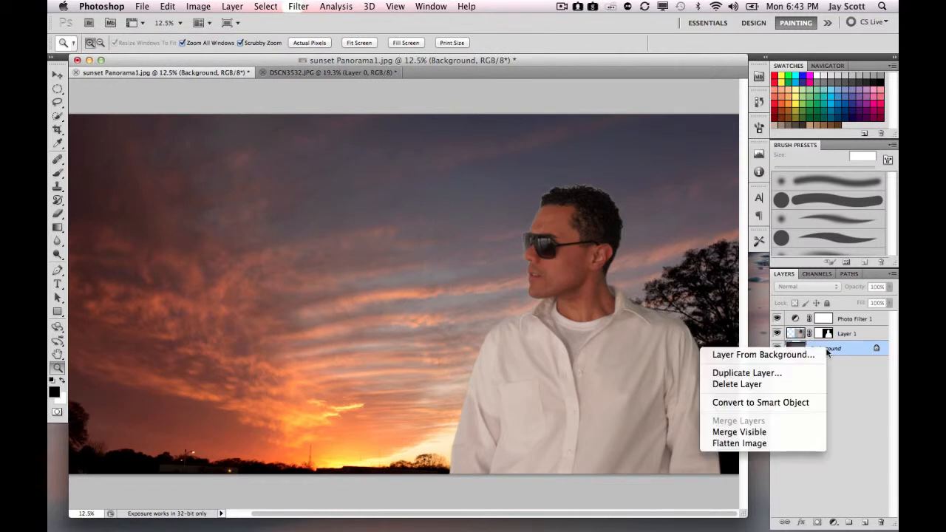
left_click(746, 373)
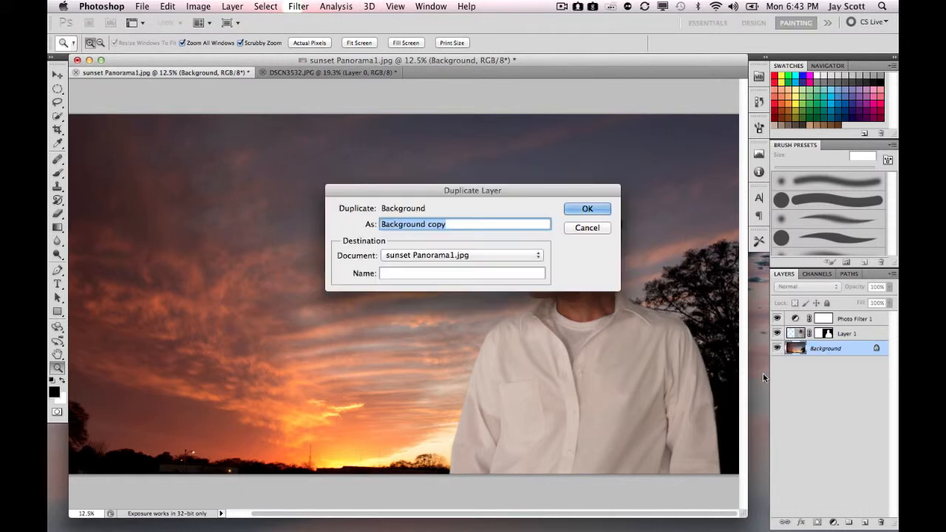
left_click(587, 209)
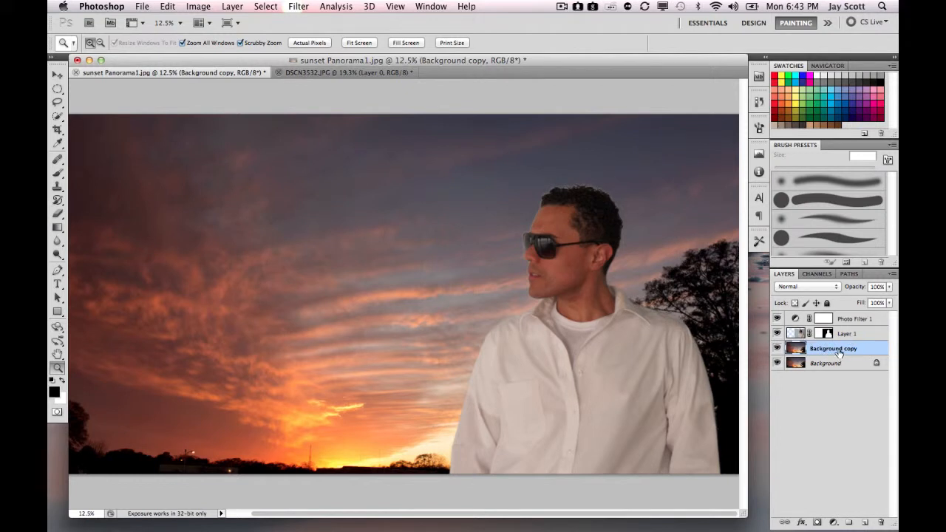
left_click_drag(838, 354, 843, 336)
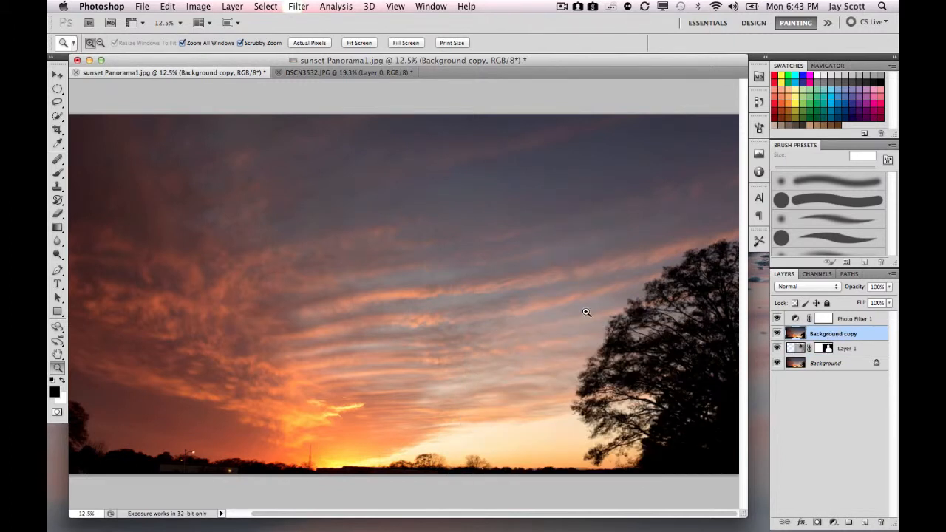
Scale the sunset copy proportionally down to about 11.5% and place it over the man's sunglasses
left_click(512, 287, "alt")
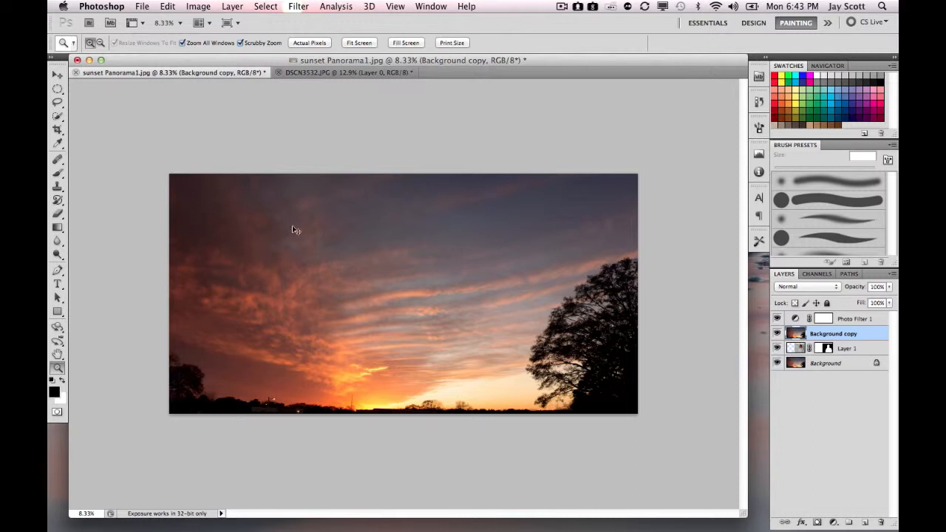
key("super+t")
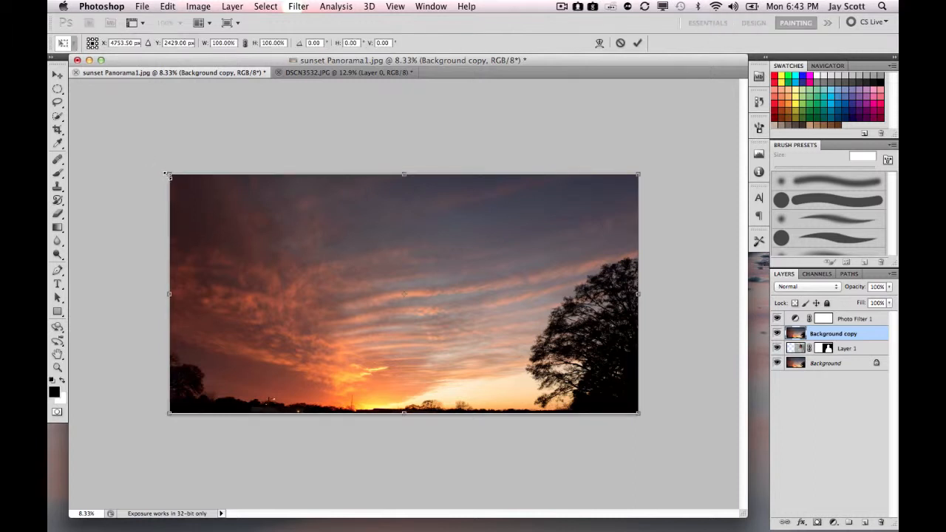
left_click_drag(175, 177, 244, 199)
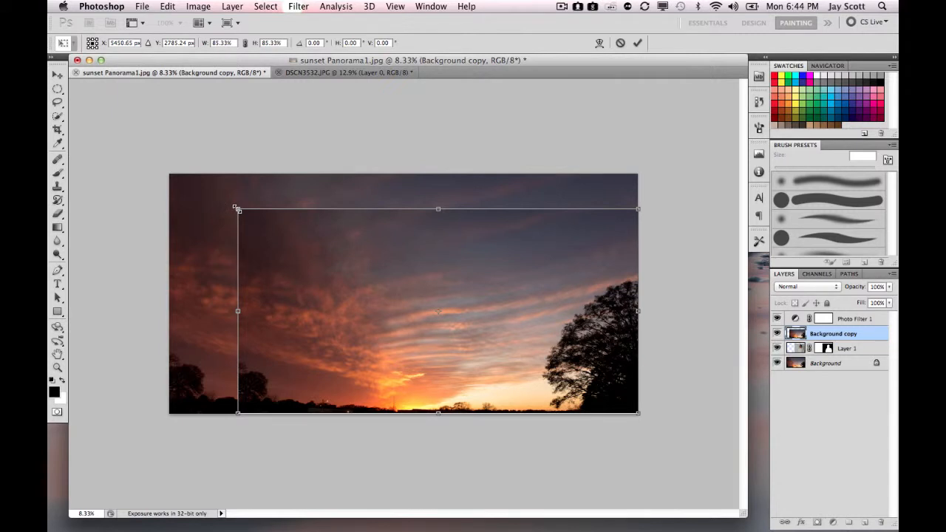
left_click_drag(237, 209, 495, 262)
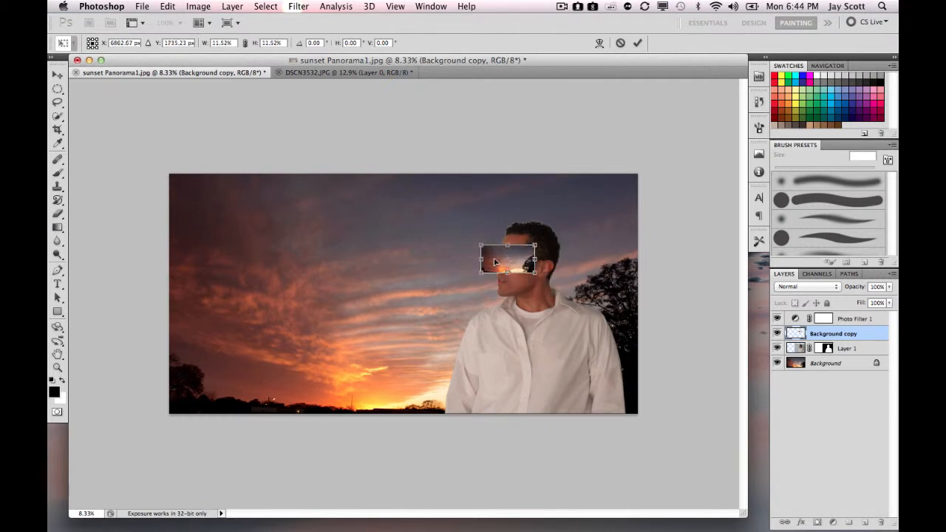
key("super+space")
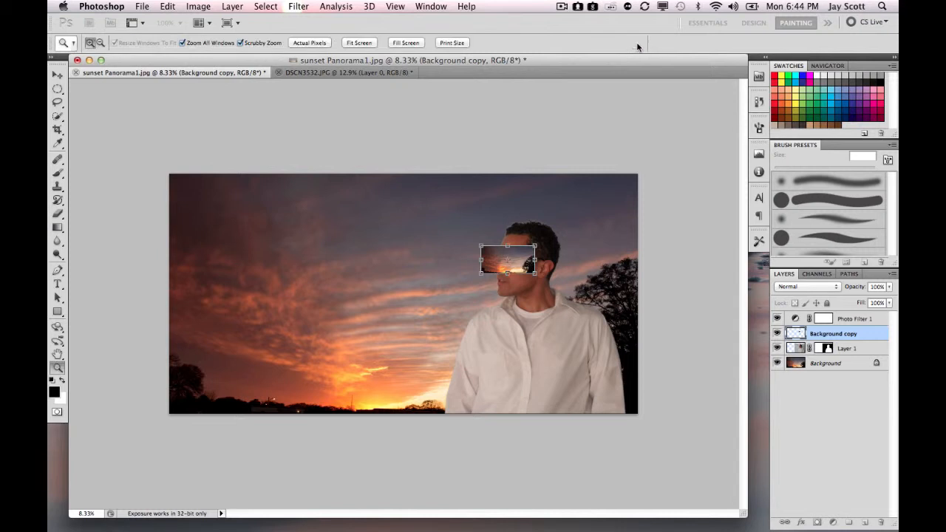
Lower the opacity of the small sunset copy to 35% so the sunglasses show through it
left_click(510, 259)
left_click(547, 235)
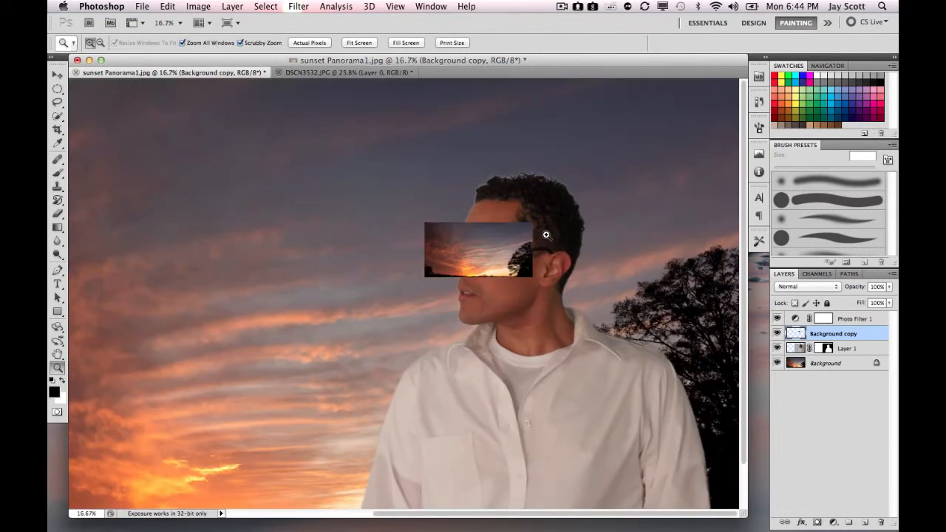
left_click(469, 261)
left_click(416, 283)
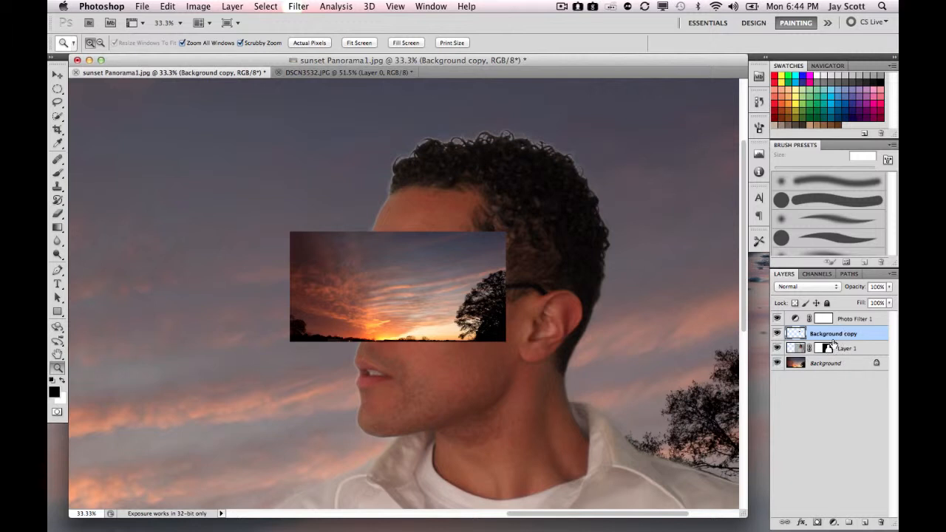
left_click(891, 289)
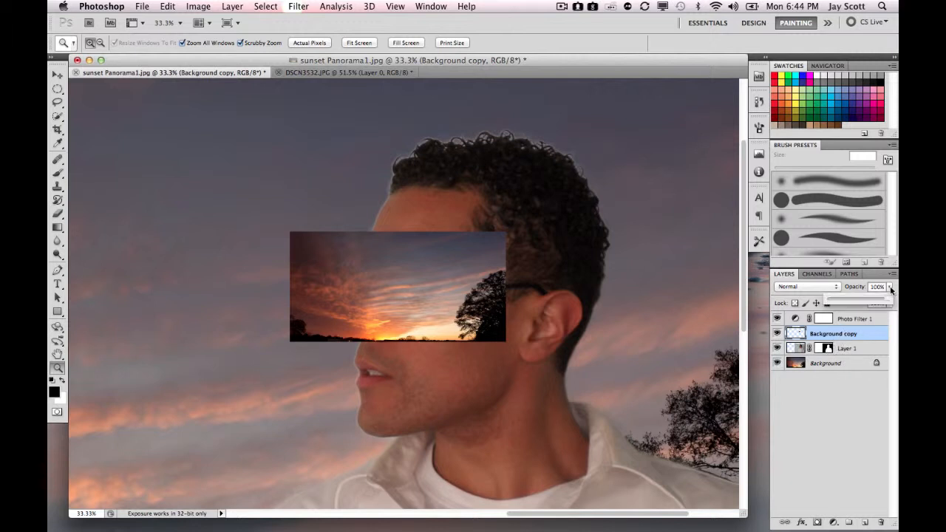
left_click_drag(887, 300, 848, 295)
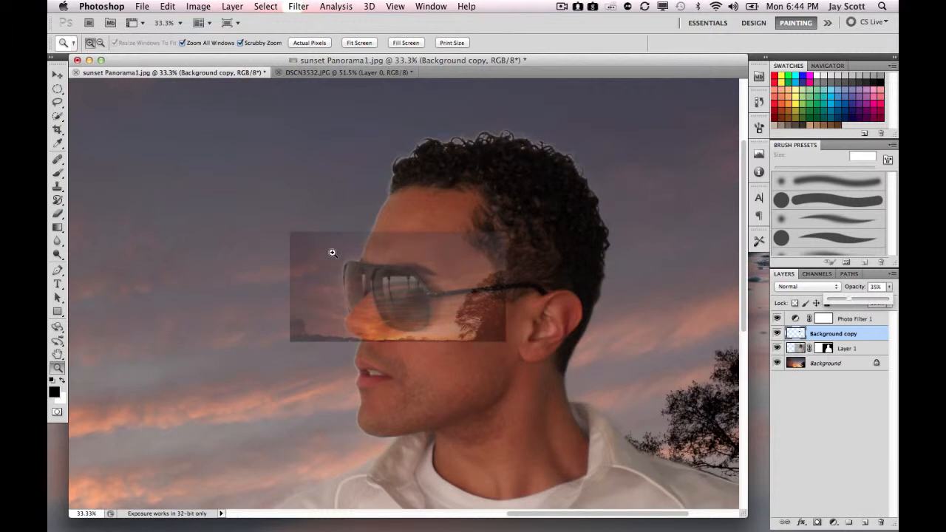
Shrink the sunset copy further to about 70% and align it over both lenses of the sunglasses
key("super+t")
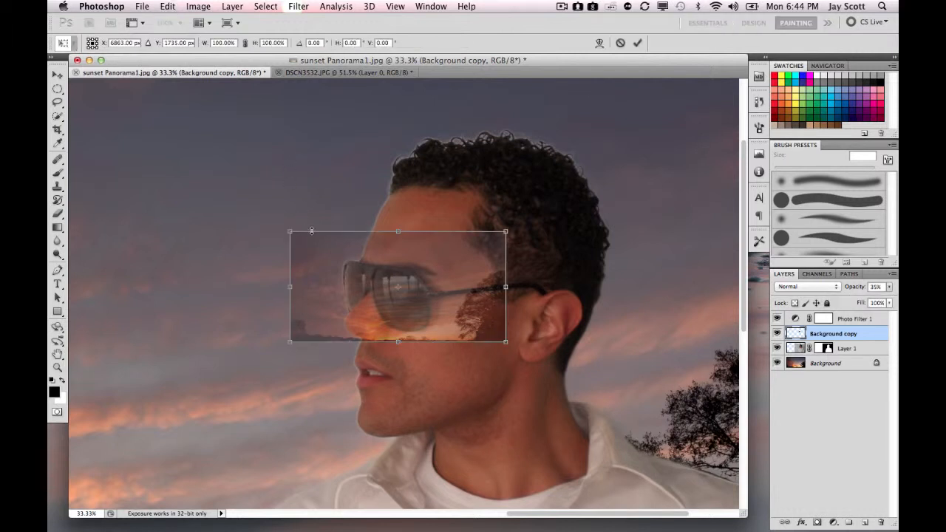
left_click_drag(290, 231, 345, 261)
left_click_drag(385, 304, 355, 291)
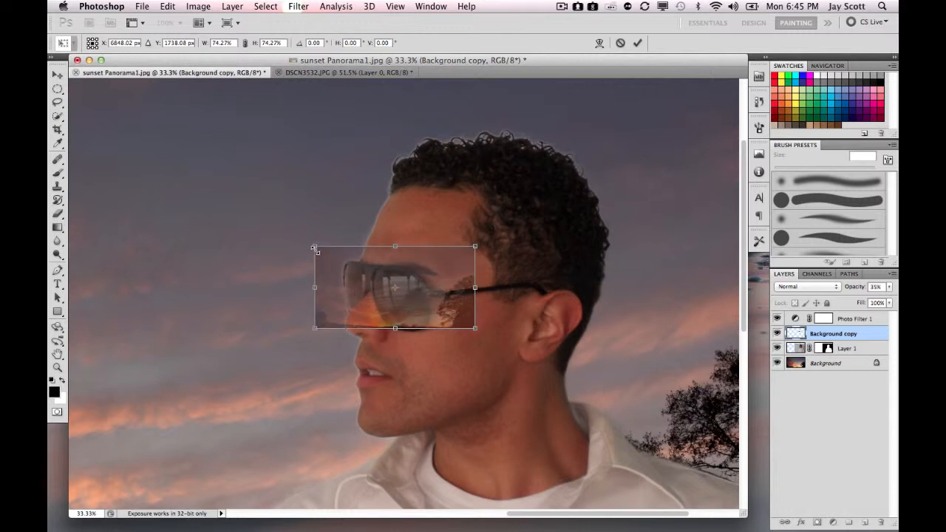
left_click_drag(314, 248, 323, 252)
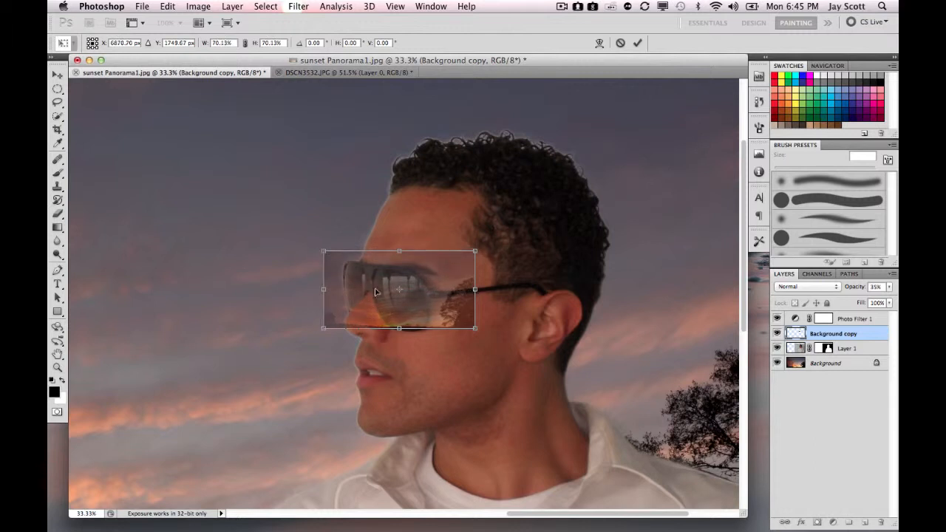
left_click_drag(375, 292, 370, 294)
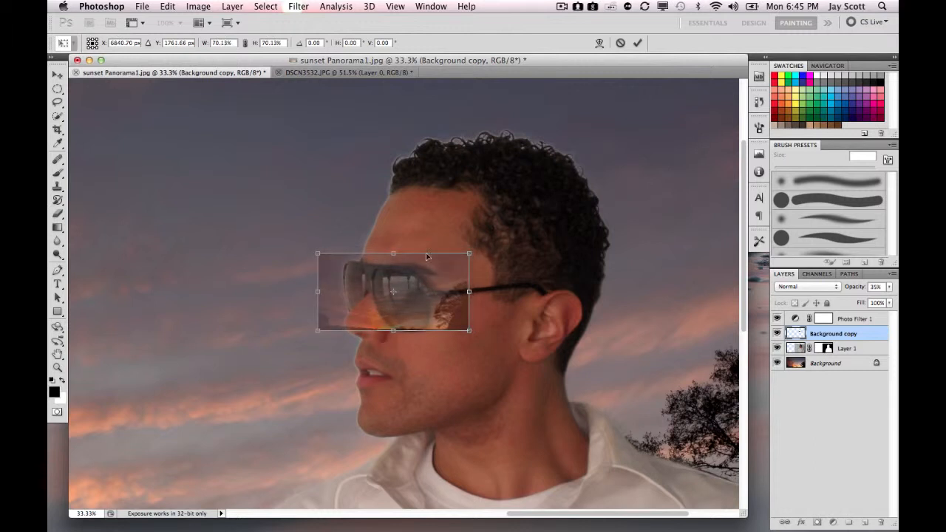
left_click(639, 45)
Get a close view of the sunglasses and set up the Eraser with a 60 px brush
left_click(429, 289)
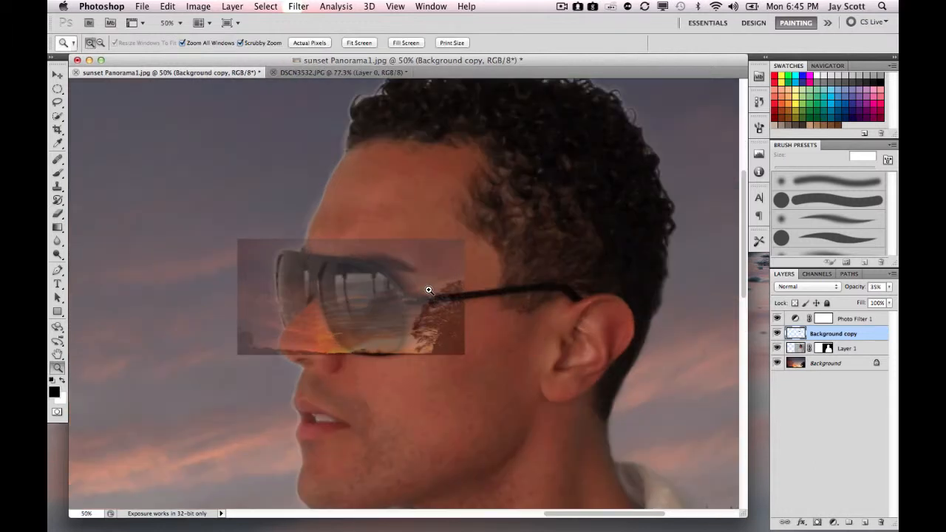
left_click(428, 290)
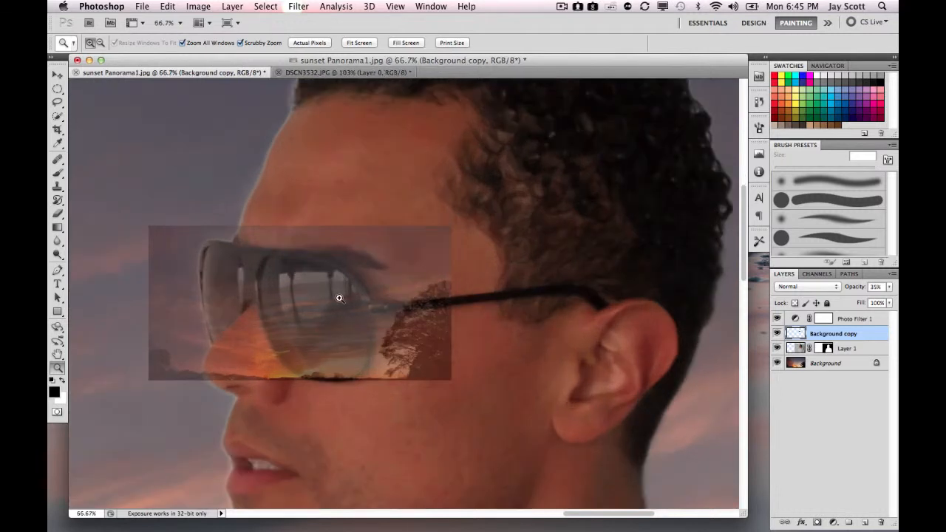
left_click(57, 215)
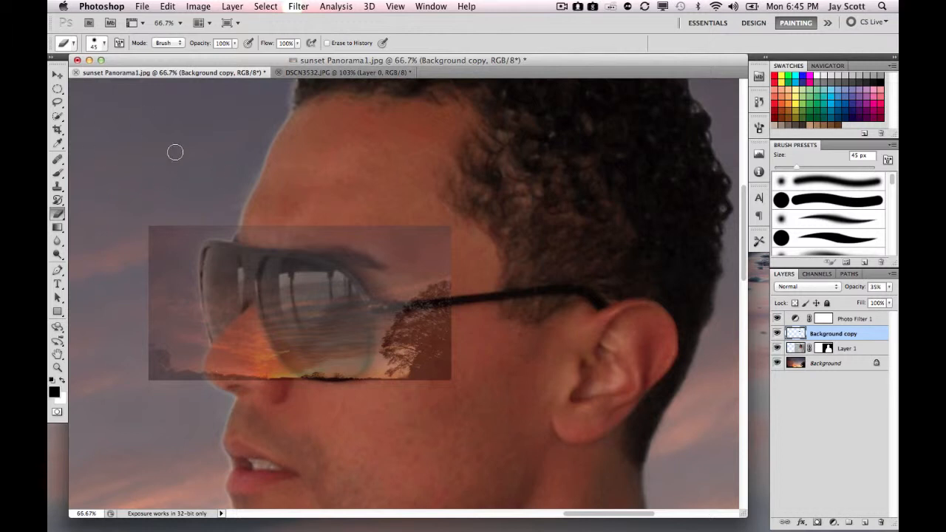
left_click(103, 46)
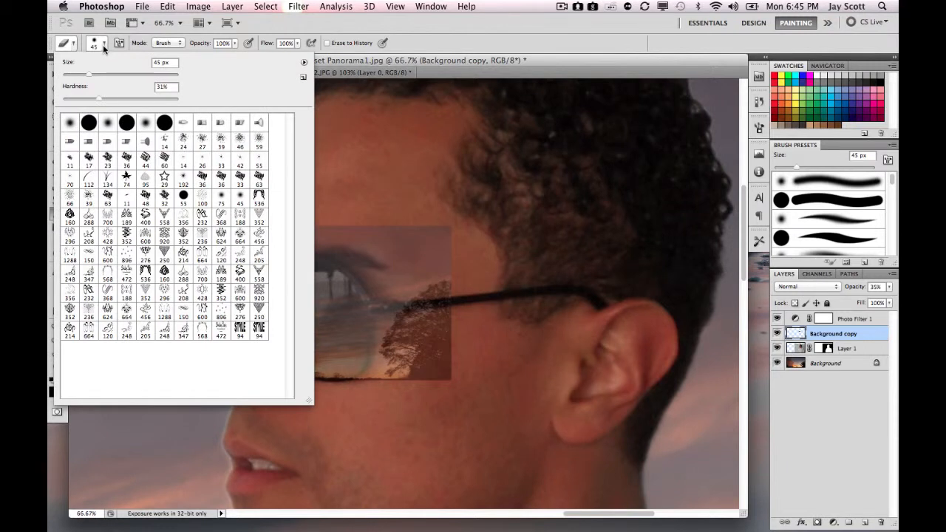
mouse_move(88, 72)
left_mouse_down()
mouse_move(134, 72)
mouse_move(75, 75)
left_mouse_up()
type("60")
key("Return")
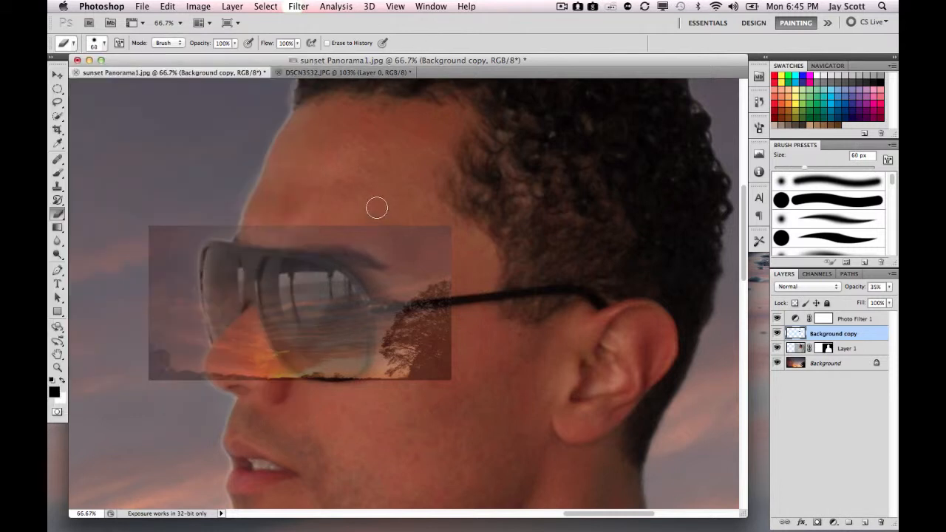
Try out smaller and larger eraser brush sizes near the sunglasses
key("bracketleft")
key("bracketleft")
key("bracketright")
key("bracketright")
key("bracketright")
key("bracketright")
key("bracketleft")
key("bracketleft")
key("bracketleft")
key("bracketleft")
Set the eraser brush size to 76 px and adjust its hardness for a soft edge
left_click(105, 47)
left_click_drag(90, 72, 83, 74)
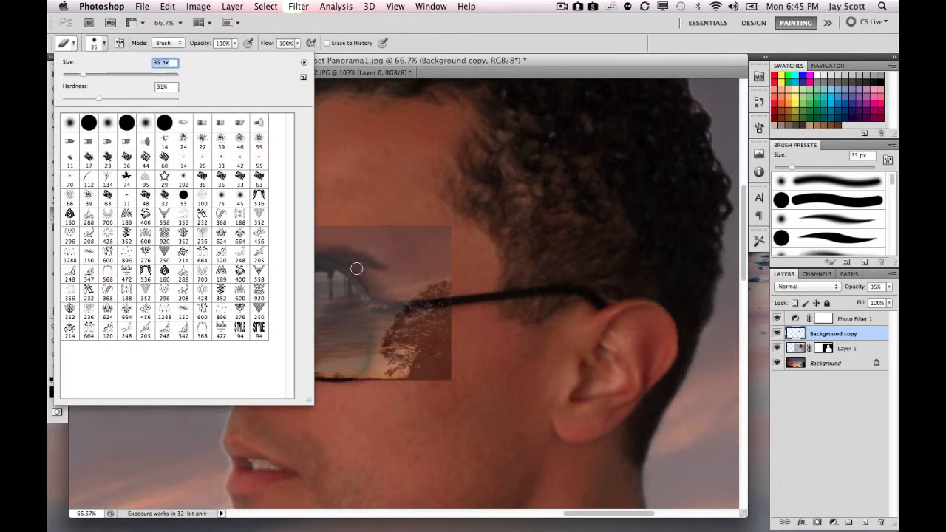
left_click(84, 74)
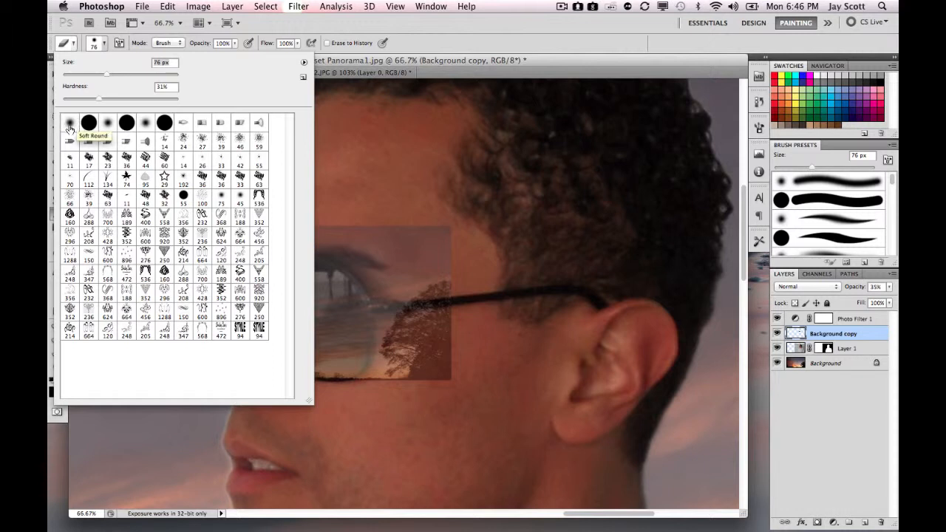
left_click(99, 99)
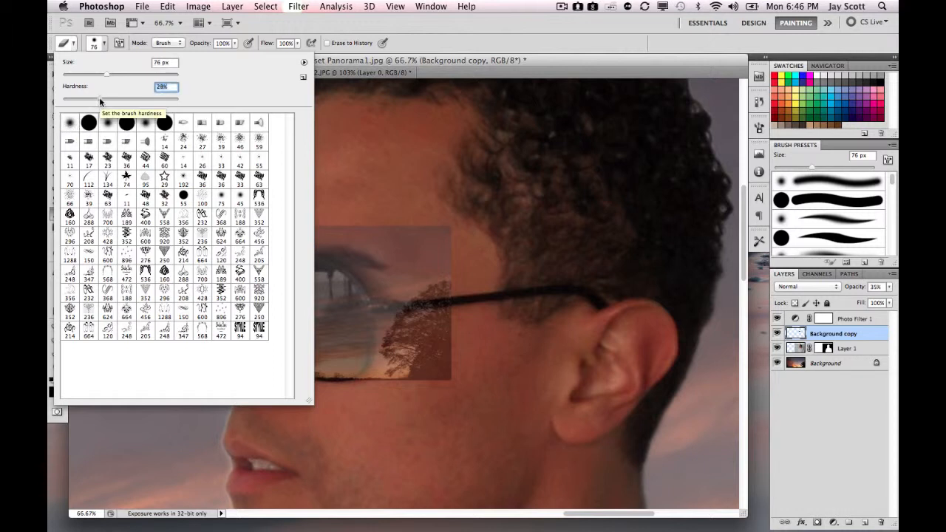
left_click_drag(189, 94, 96, 100)
left_click(457, 31)
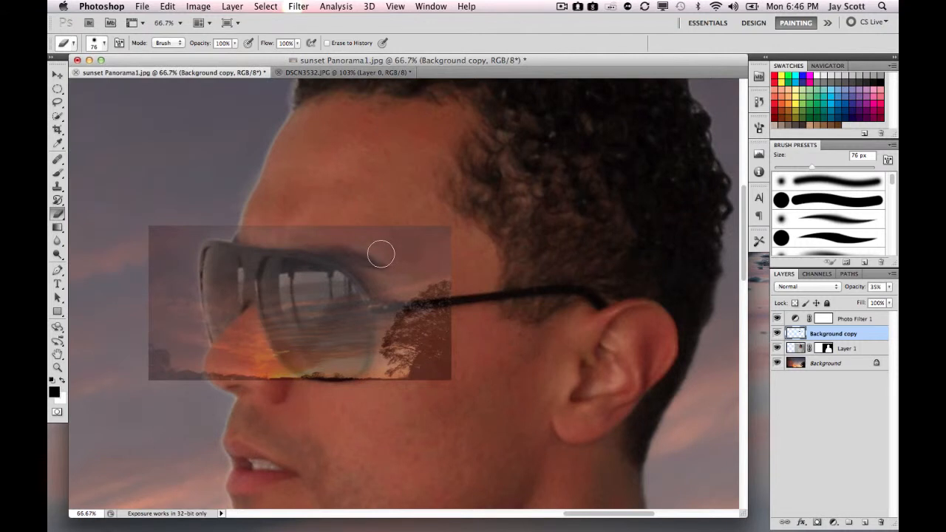
Erase the sunset copy from the cheek, forehead, nose and sky around the sunglasses, keeping it over the lenses
mouse_move(381, 254)
left_mouse_down()
mouse_move(419, 265)
mouse_move(407, 226)
mouse_move(415, 272)
mouse_move(438, 263)
mouse_move(435, 211)
mouse_move(421, 323)
mouse_move(419, 292)
mouse_move(407, 327)
mouse_move(371, 270)
mouse_move(329, 232)
mouse_move(393, 266)
mouse_move(378, 253)
mouse_move(429, 317)
mouse_move(454, 239)
mouse_move(437, 378)
mouse_move(443, 315)
mouse_move(414, 364)
mouse_move(378, 382)
mouse_move(385, 326)
mouse_move(375, 285)
mouse_move(395, 306)
mouse_move(381, 313)
mouse_move(379, 361)
mouse_move(357, 396)
mouse_move(416, 353)
mouse_move(403, 399)
left_mouse_up()
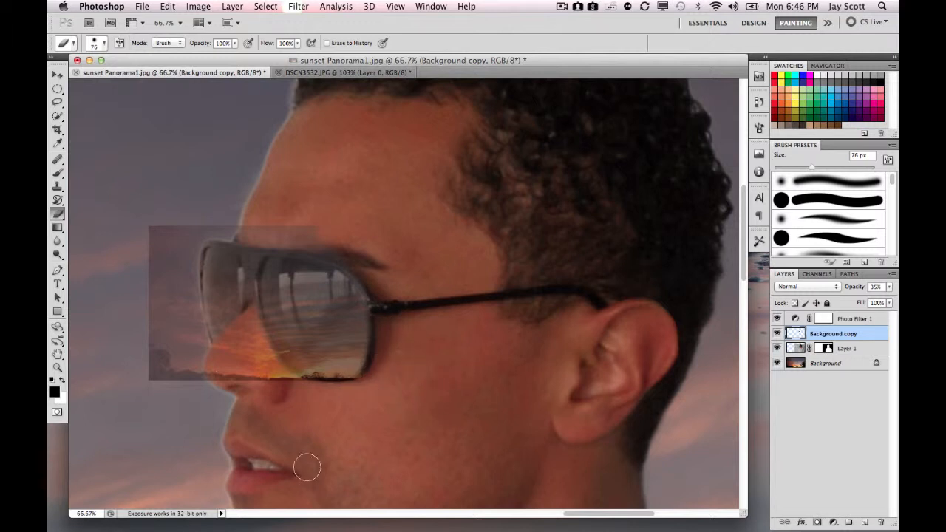
mouse_move(156, 217)
left_mouse_down()
mouse_move(152, 293)
mouse_move(159, 346)
mouse_move(161, 281)
mouse_move(164, 373)
mouse_move(152, 358)
mouse_move(203, 384)
mouse_move(183, 326)
mouse_move(190, 388)
mouse_move(176, 283)
mouse_move(184, 227)
mouse_move(173, 246)
mouse_move(217, 221)
mouse_move(346, 259)
left_mouse_up()
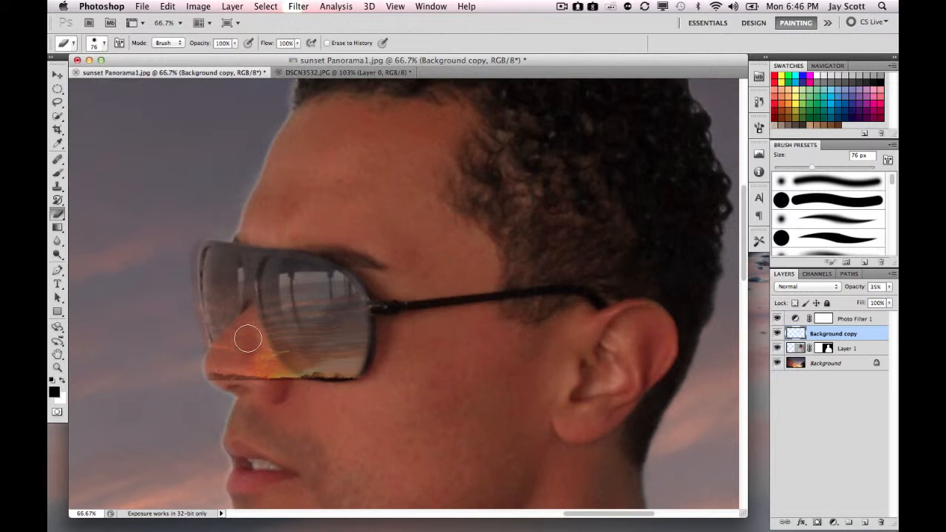
mouse_move(246, 323)
left_mouse_down()
mouse_move(261, 365)
mouse_move(285, 384)
mouse_move(256, 350)
mouse_move(221, 362)
mouse_move(236, 335)
mouse_move(215, 369)
mouse_move(224, 375)
mouse_move(202, 363)
mouse_move(182, 302)
mouse_move(186, 249)
mouse_move(203, 222)
left_mouse_up()
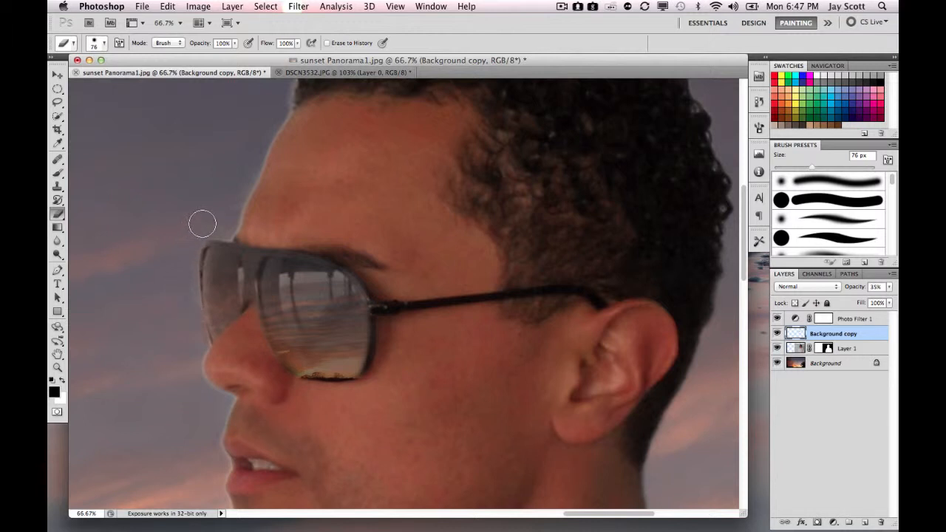
mouse_move(186, 336)
left_mouse_down()
mouse_move(190, 321)
mouse_move(222, 368)
mouse_move(247, 353)
mouse_move(244, 332)
mouse_move(277, 385)
left_mouse_up()
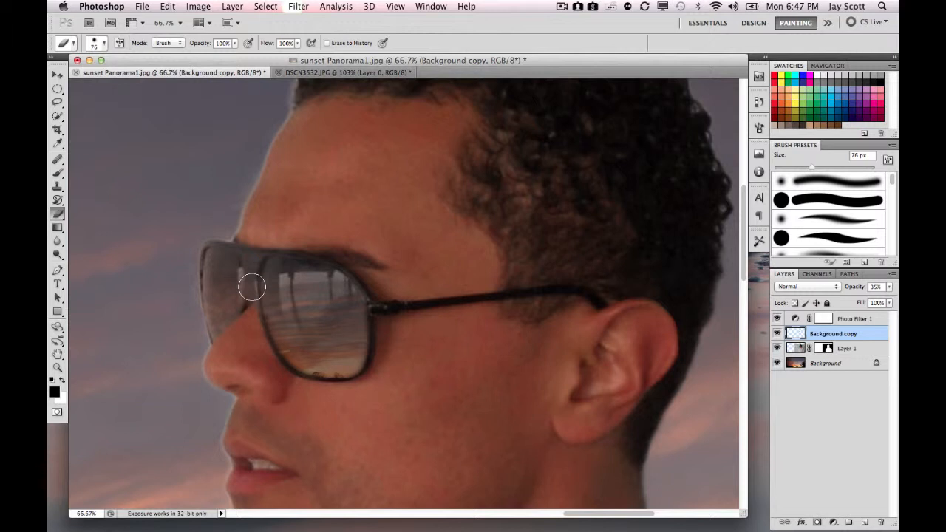
Clean the remaining sunset overlay off the sunglasses' bridge and lens frames with a 25 px eraser brush
key("bracketleft")
key("bracketleft")
key("bracketleft")
key("bracketleft")
key("bracketleft")
key("bracketleft")
key("z")
left_click(251, 286)
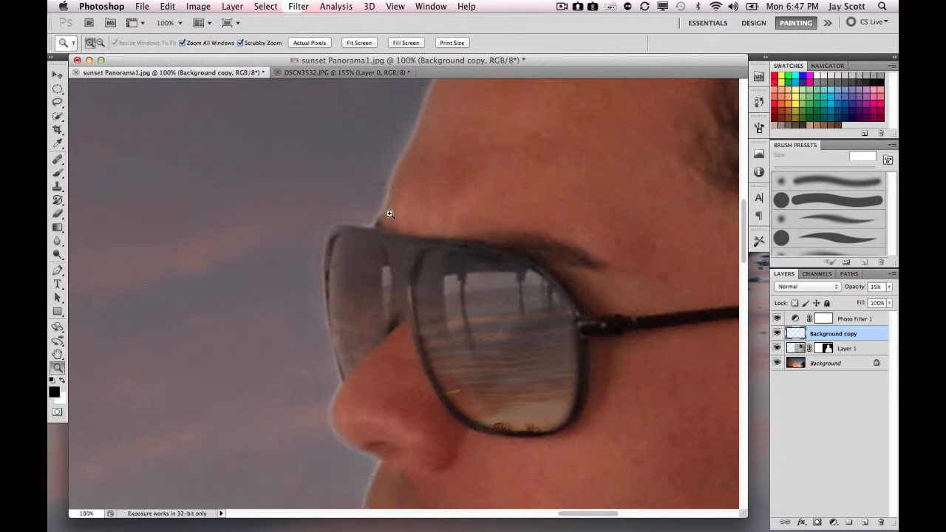
key("e")
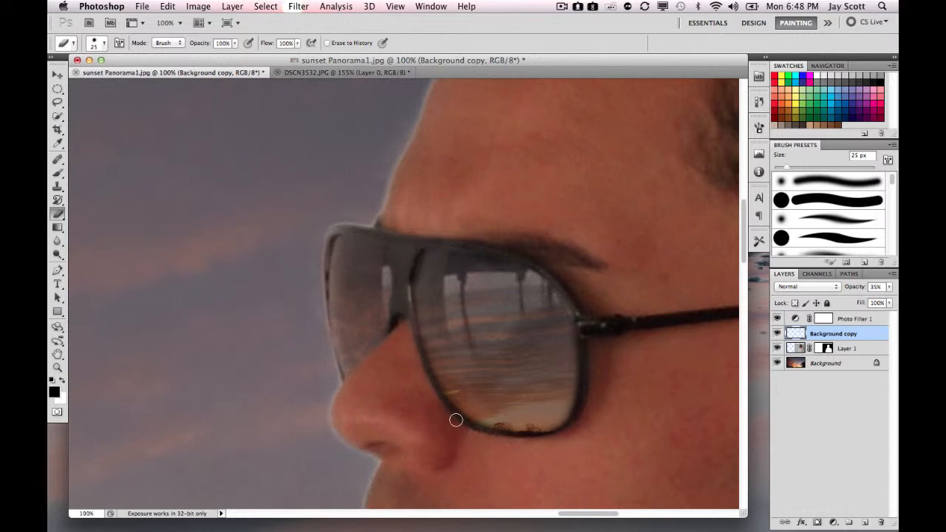
key("z")
scroll(517, 367, "down", 1)
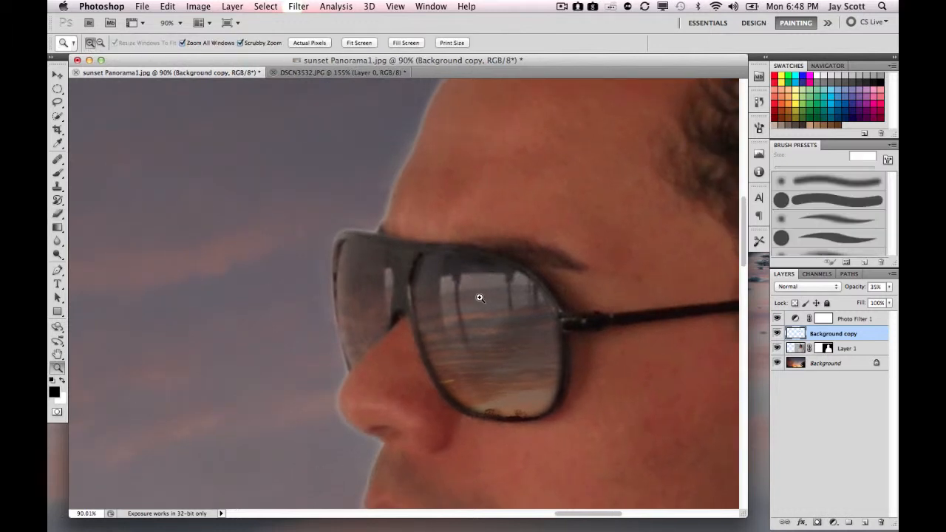
Raise the opacity of the sunset reflection layer, Background copy, to 100%
key("alt")
key("alt")
left_click(517, 280, "alt")
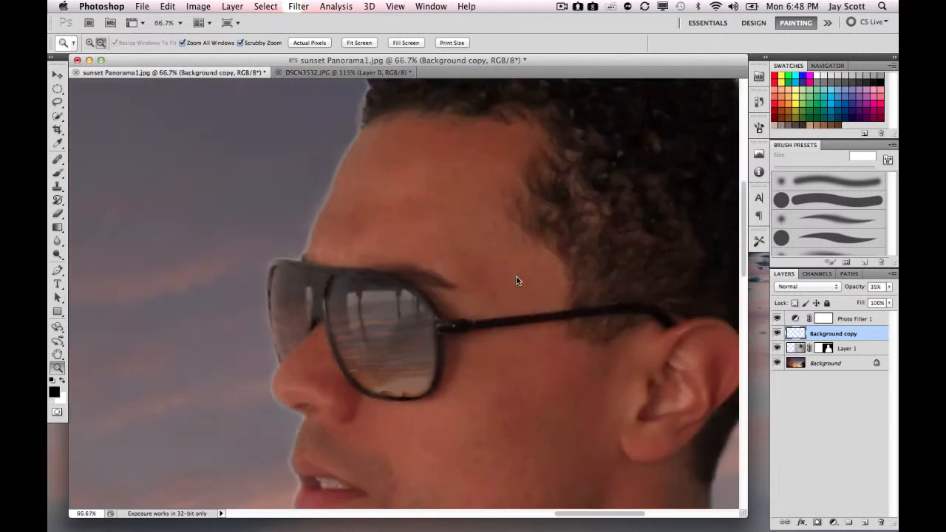
left_click(517, 279, "alt")
left_click(517, 278, "alt")
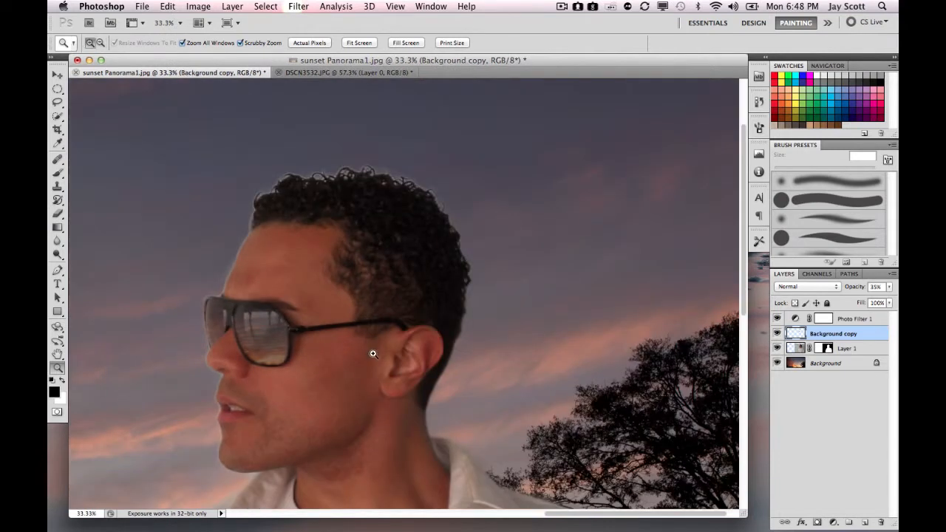
scroll(372, 353, "down", 3)
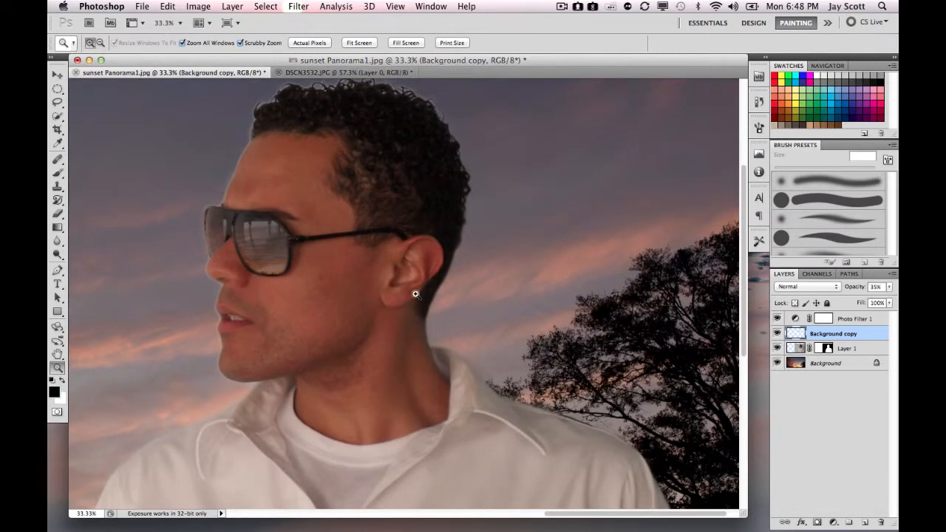
left_click(889, 288)
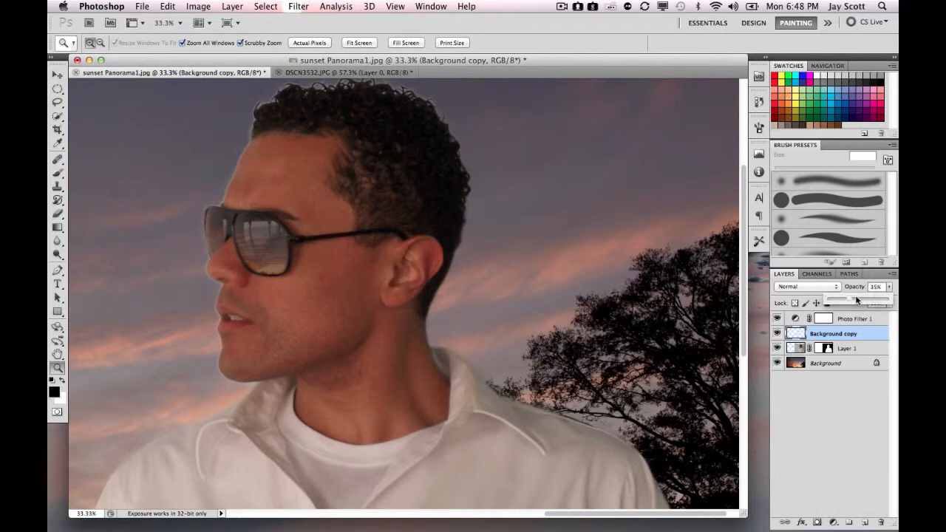
left_click_drag(848, 296, 895, 298)
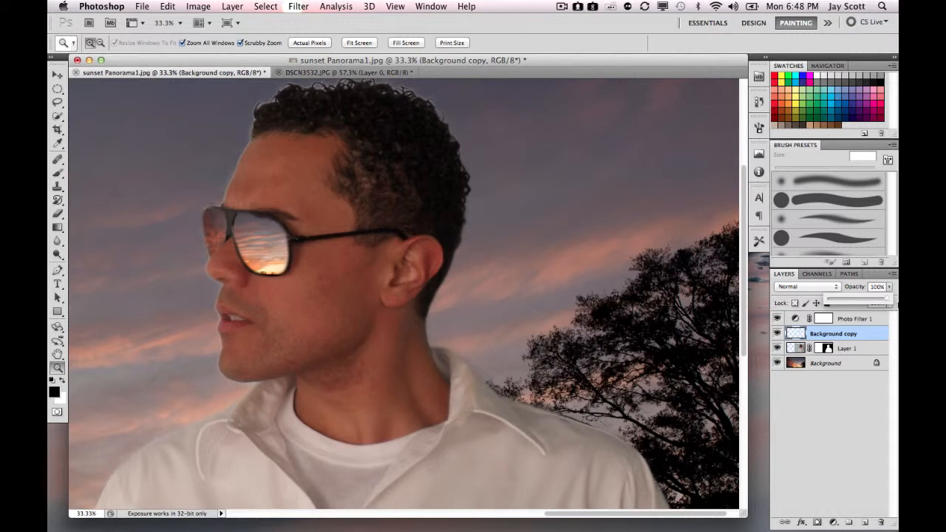
left_click(890, 288)
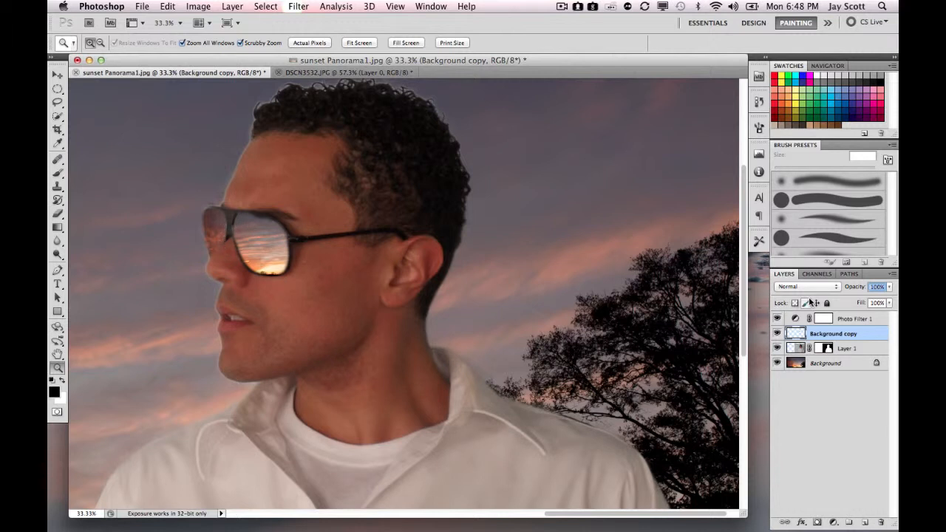
Compare the sunglasses with and without the sunset reflection layer
left_click(776, 334)
left_click(776, 334)
left_click(776, 334)
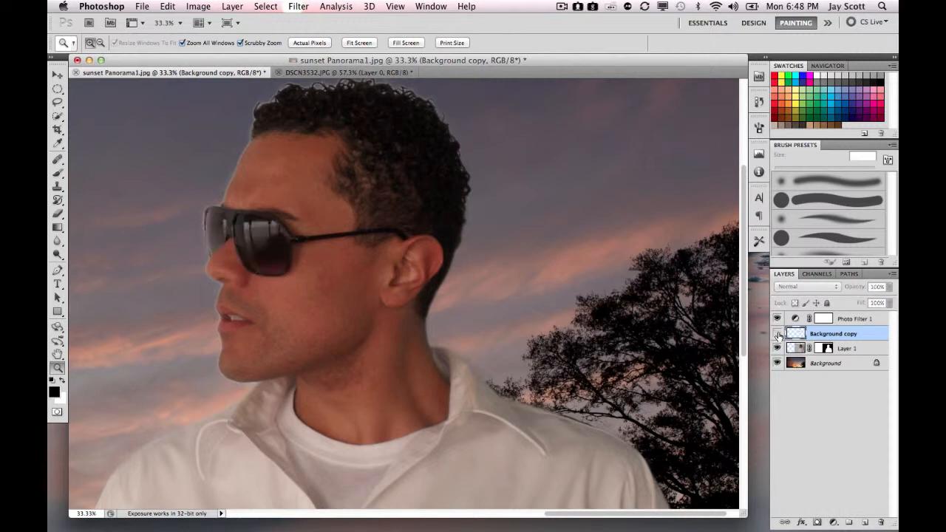
left_click(777, 334)
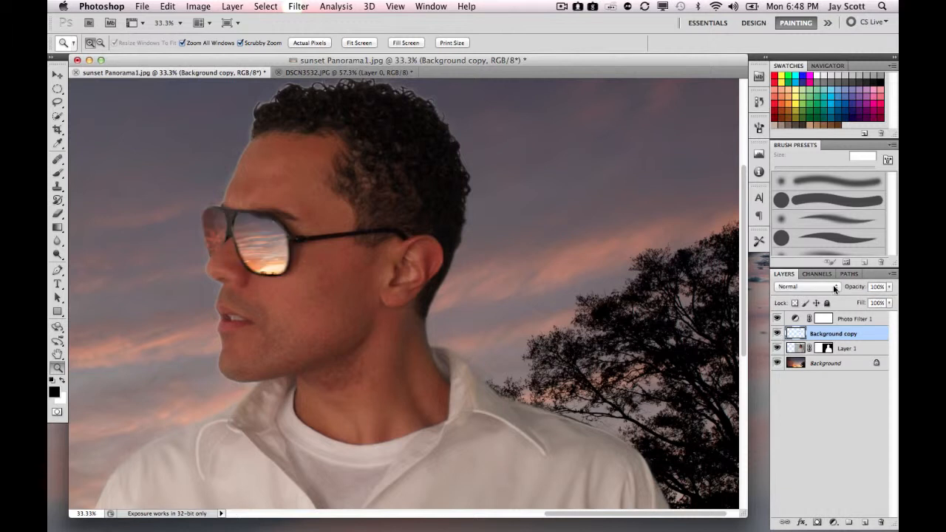
Change the sunset reflection layer's blend mode to Overlay and inspect the lenses up close
left_click(834, 288)
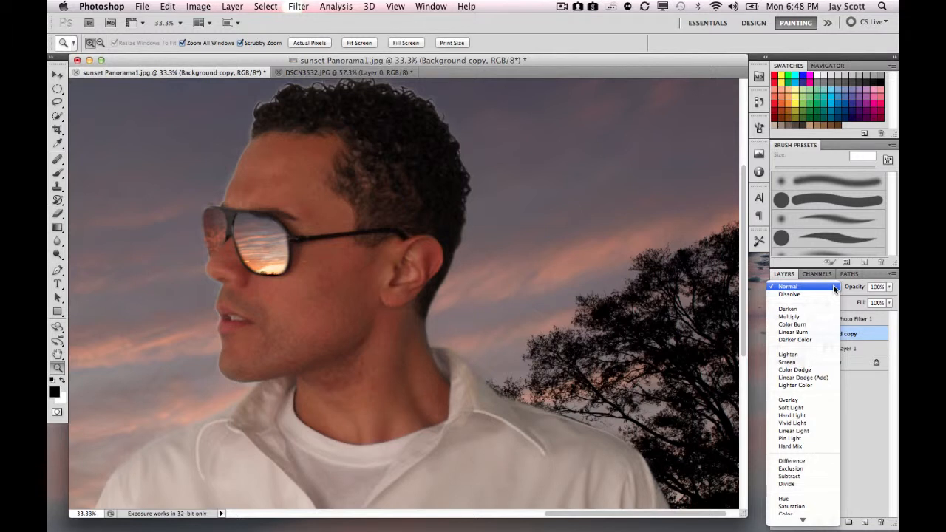
left_click(789, 401)
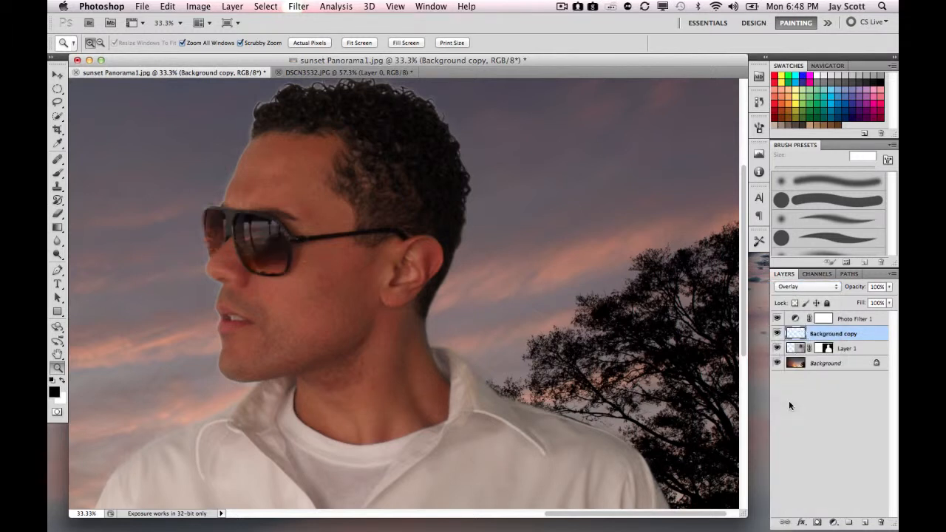
left_click(260, 251)
left_click(393, 292)
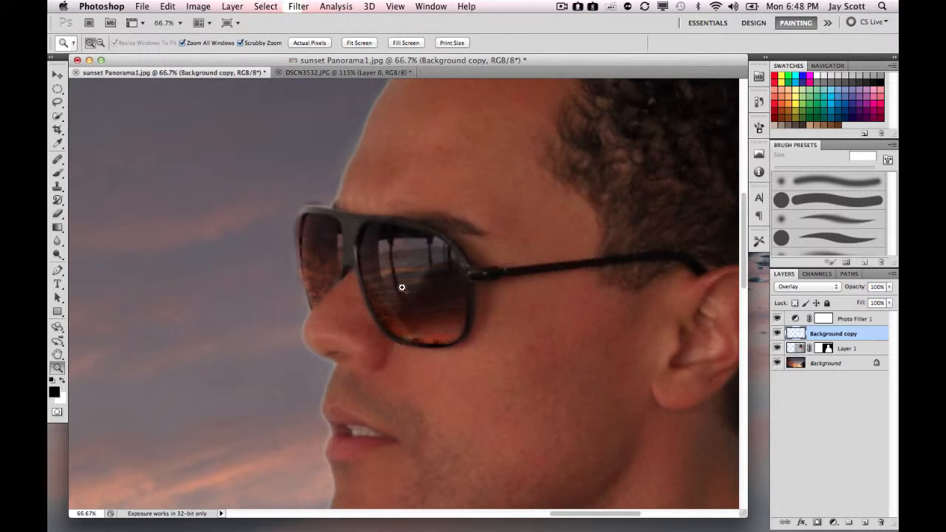
Examine how the sunglasses reflection and the man blend with the panorama across the whole composite
left_click(552, 329, "alt")
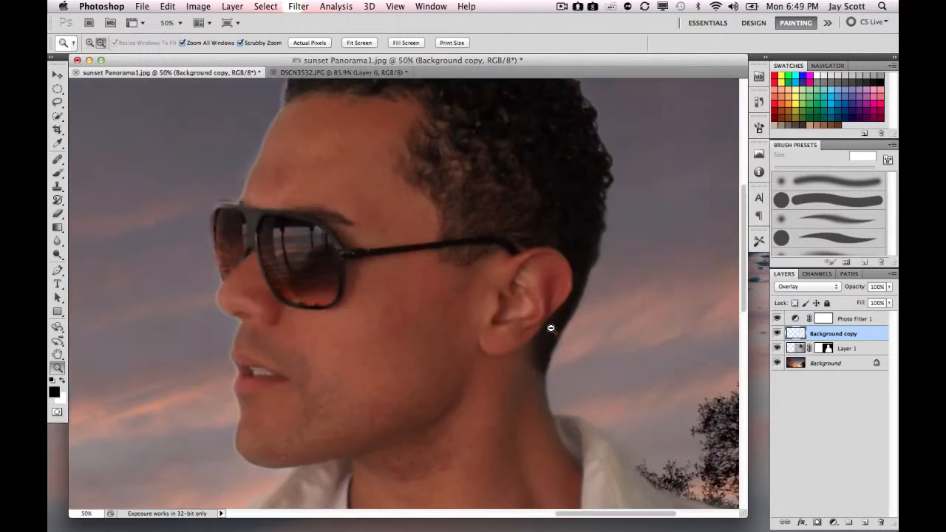
left_click(552, 329, "alt")
left_click(551, 329, "alt")
left_click(551, 330, "alt")
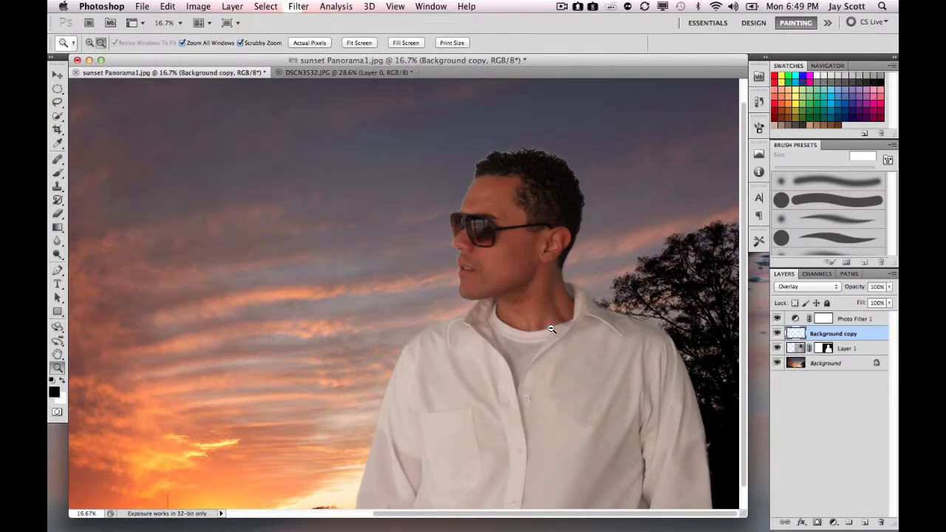
left_click(551, 329, "alt")
left_click(552, 329, "alt")
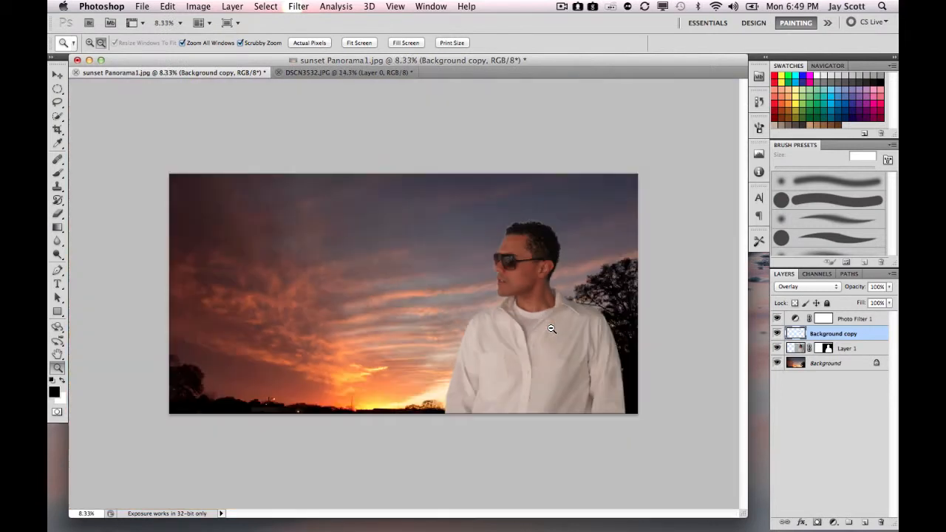
left_click(568, 286)
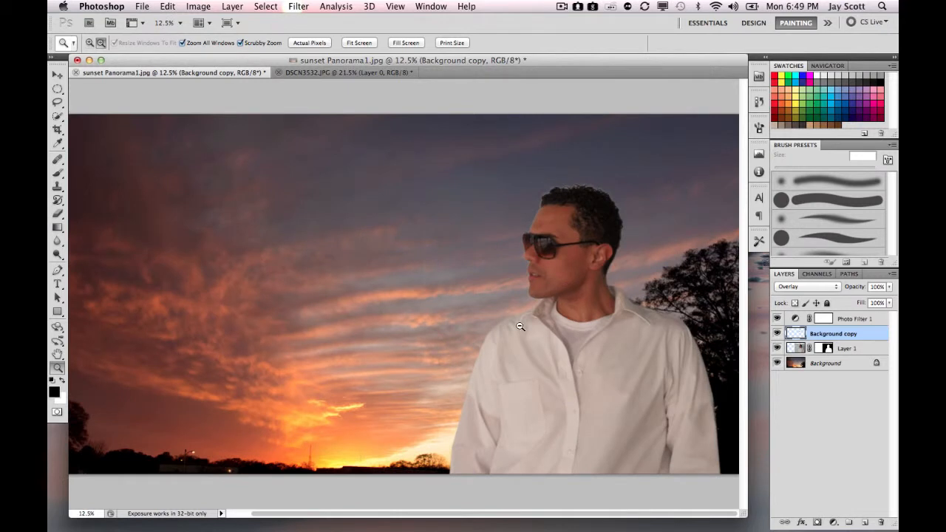
left_click(568, 286, "alt")
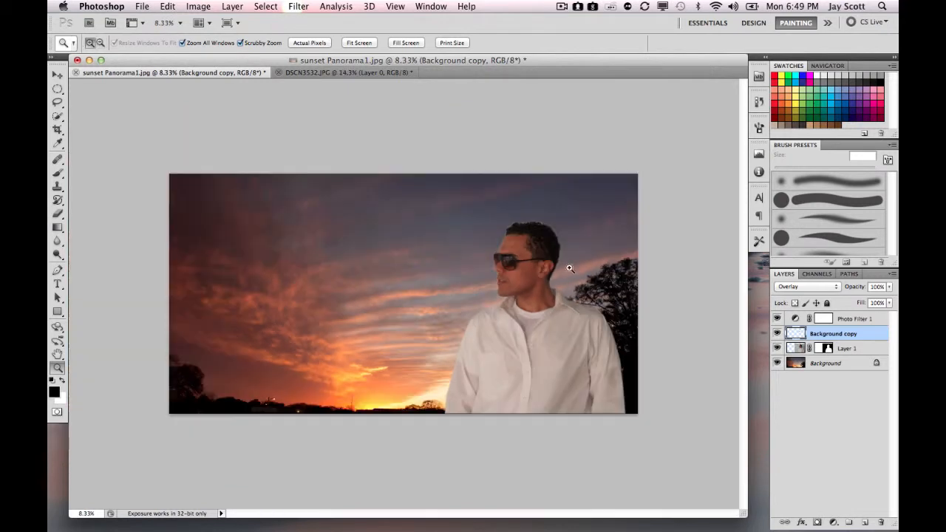
left_click(569, 269)
left_click(569, 268, "alt")
Adjust the man's layer with Levels, raising the black point slightly, setting midtones to 1.07 and lowering the white point a little
left_click(802, 353)
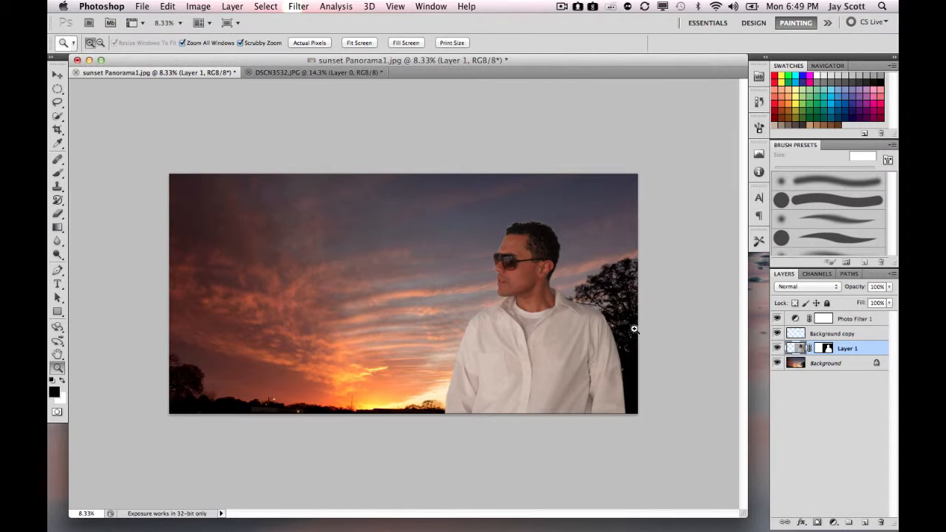
key("super+l")
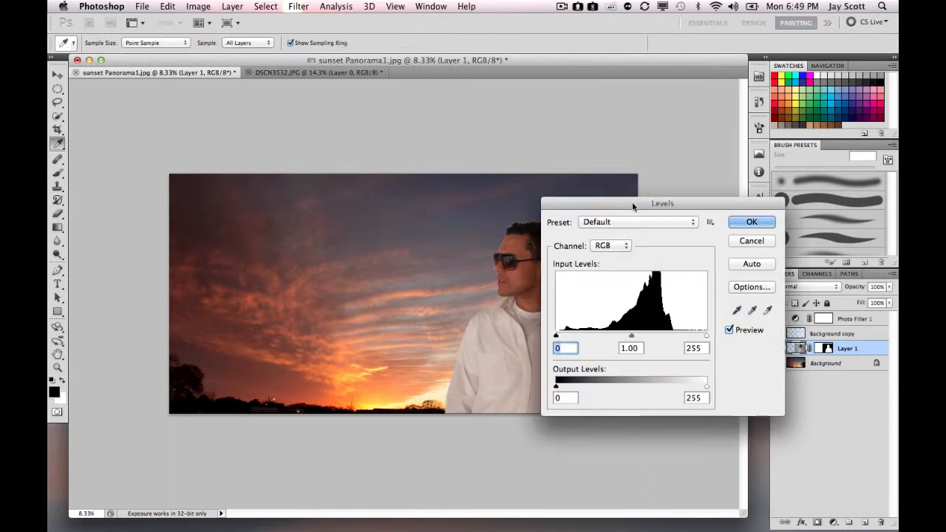
left_click_drag(633, 201, 724, 254)
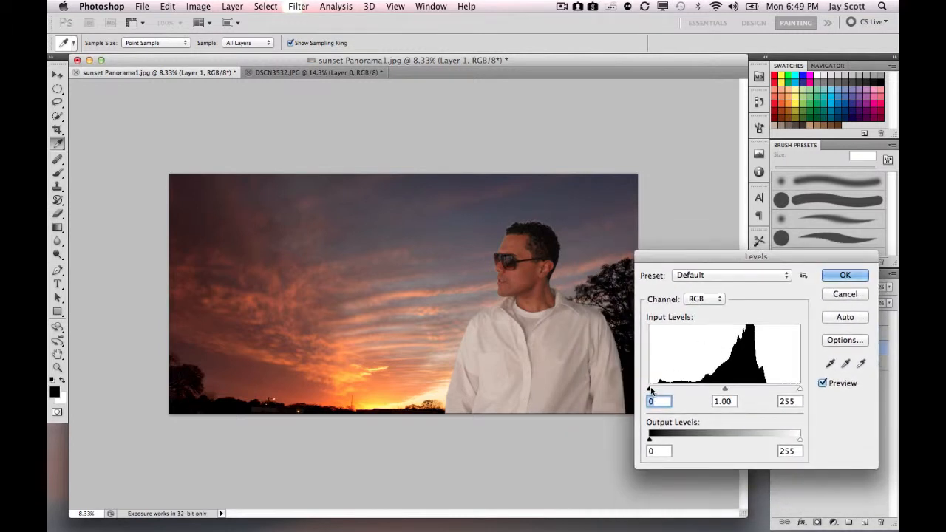
mouse_move(649, 389)
left_mouse_down()
mouse_move(663, 390)
mouse_move(652, 390)
left_mouse_up()
left_click_drag(725, 391, 723, 392)
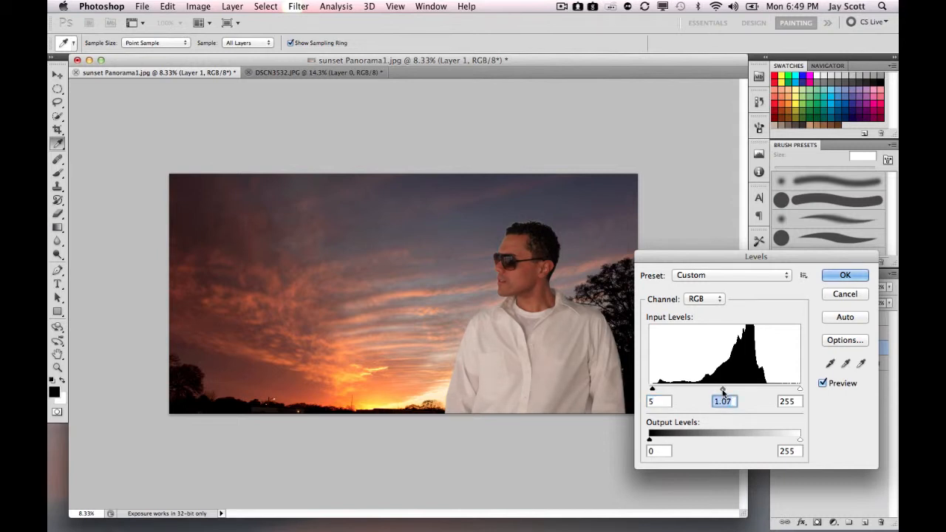
left_click_drag(653, 389, 655, 391)
left_click_drag(798, 389, 795, 386)
left_click(843, 275)
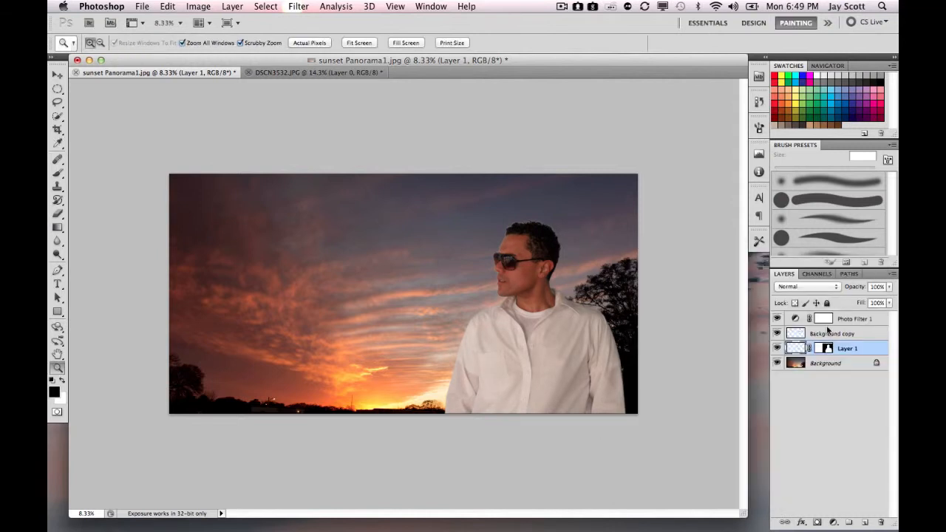
Select the Photo Filter 1 layer and compare the composite with and without its warming effect
left_click(853, 319)
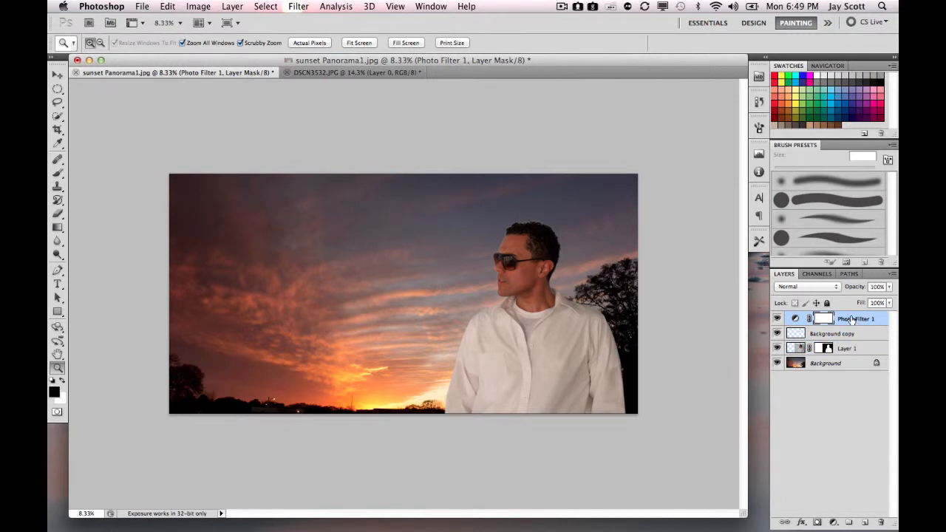
double_click(852, 320)
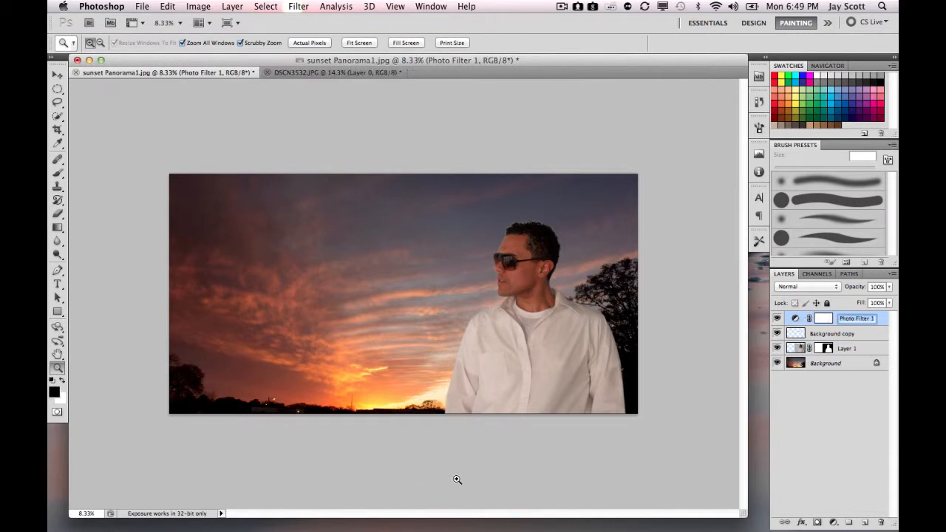
left_click(429, 276)
left_click(429, 276)
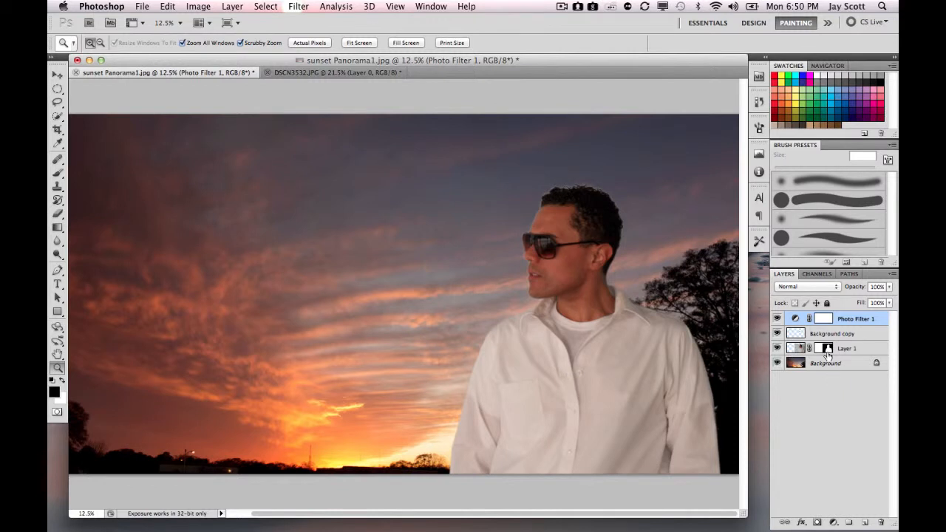
left_click(776, 320)
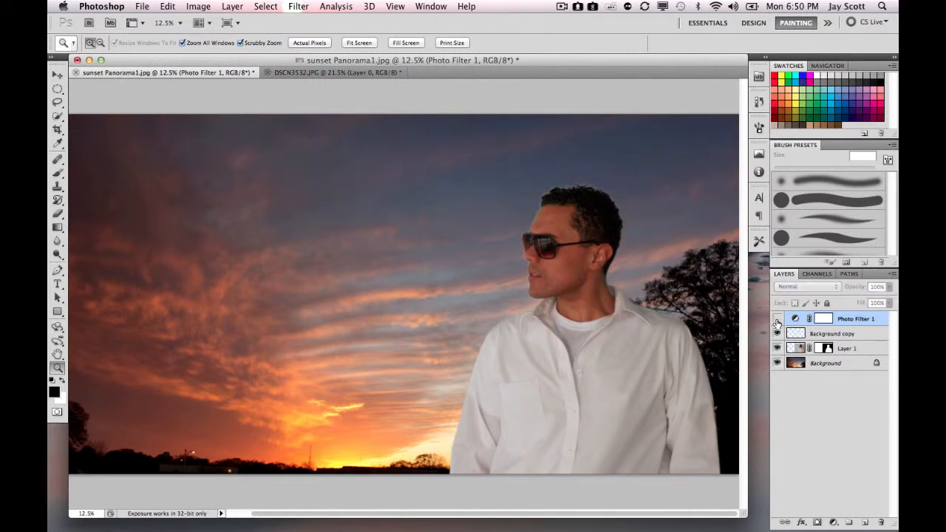
left_click(777, 319)
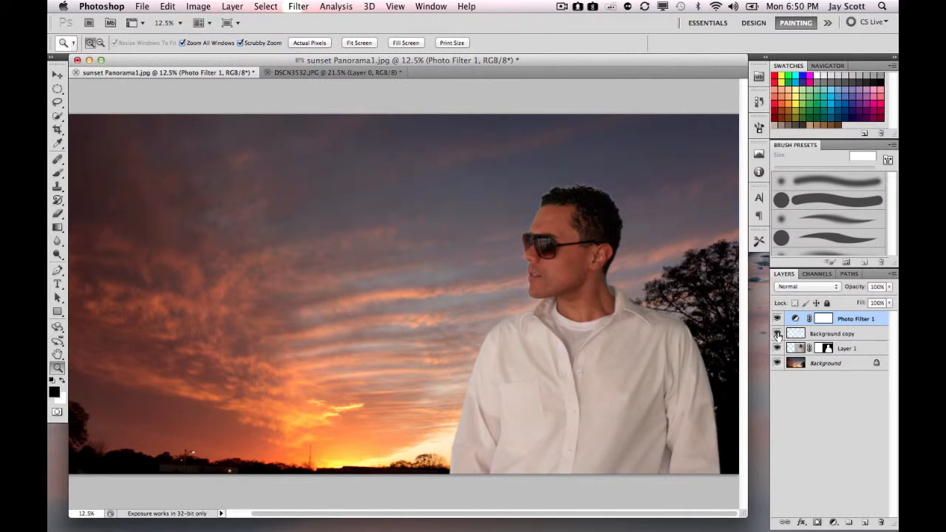
Toggle the sunglasses reflection layer and the man's layer in turn to check what each contributes
left_click(776, 334)
left_click(777, 333)
left_click(777, 334)
left_click(777, 334)
left_click(776, 334)
left_click(777, 334)
left_click(777, 348)
left_click(777, 348)
left_click(777, 348)
left_click(777, 348)
Flatten the image and duplicate the Background layer as Background copy
right_click(849, 323)
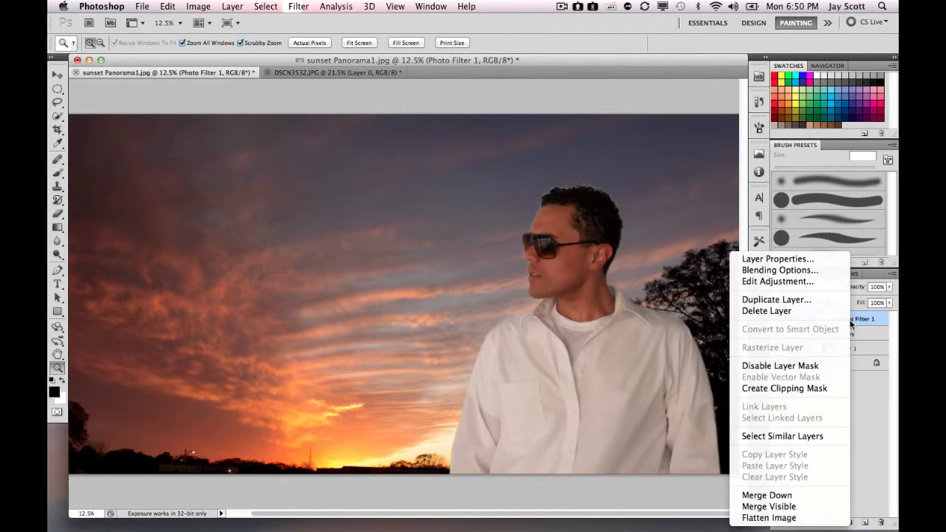
left_click(772, 519)
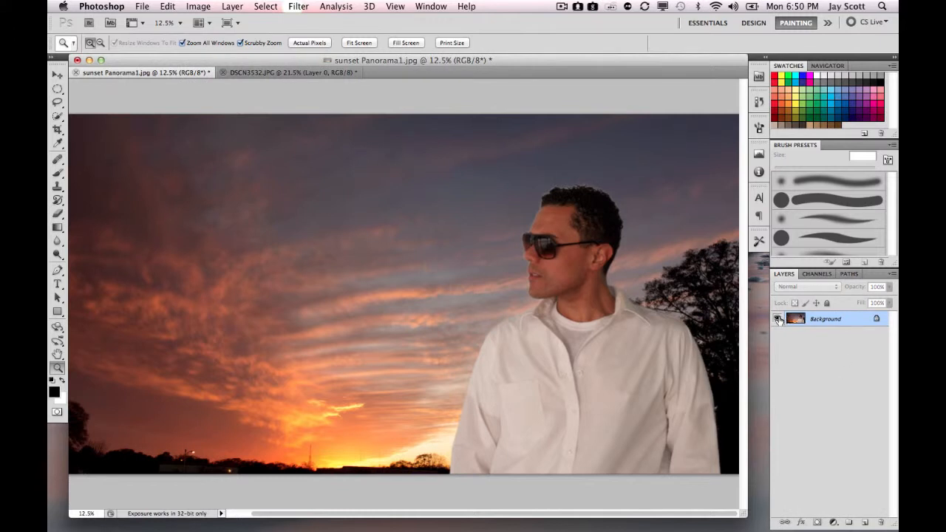
right_click(832, 320)
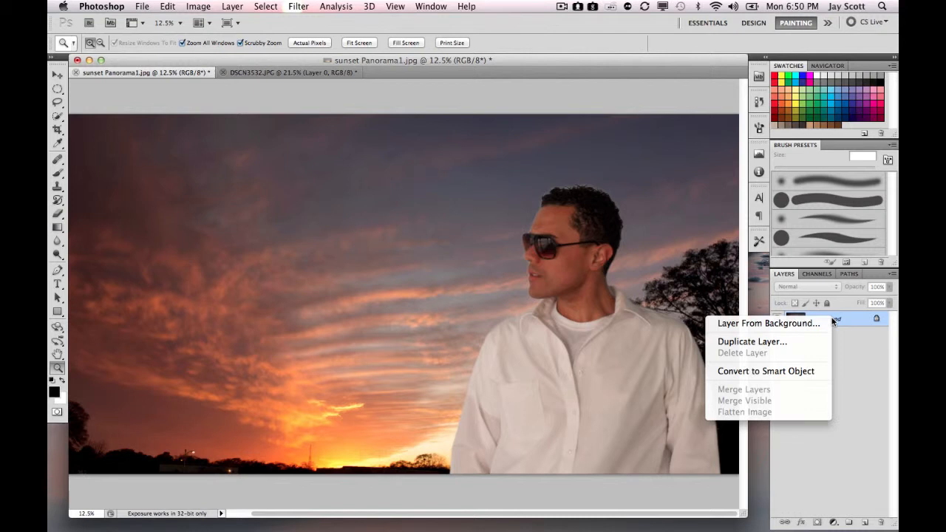
left_click(761, 343)
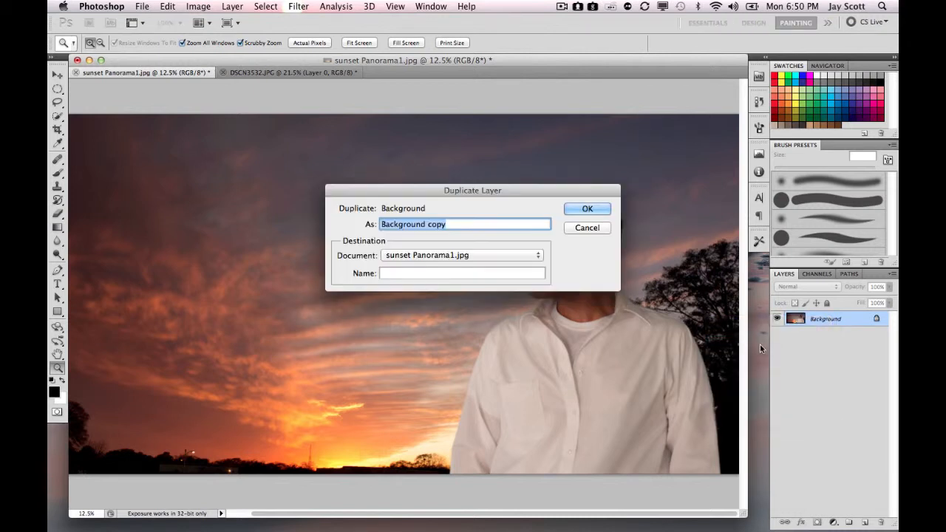
left_click(587, 211)
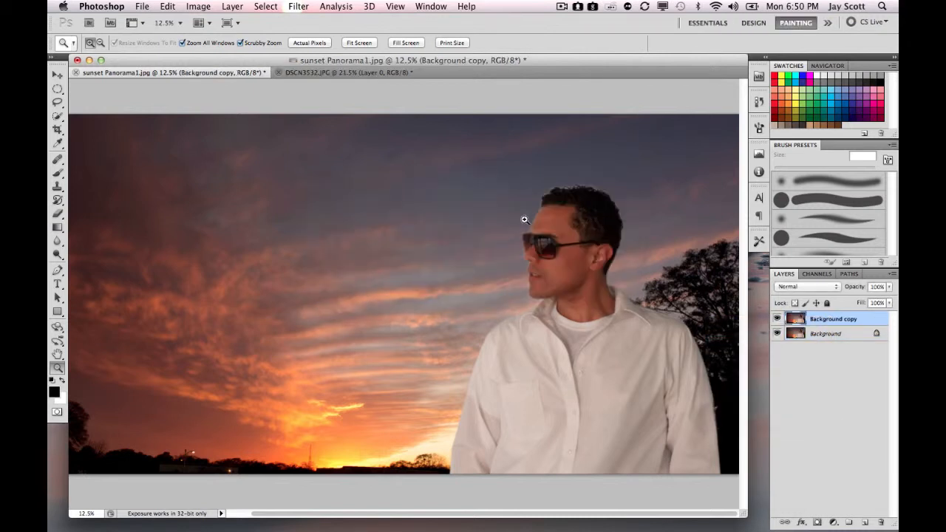
Apply a High Pass filter with a 12-pixel radius to the Background copy layer
left_click(293, 7)
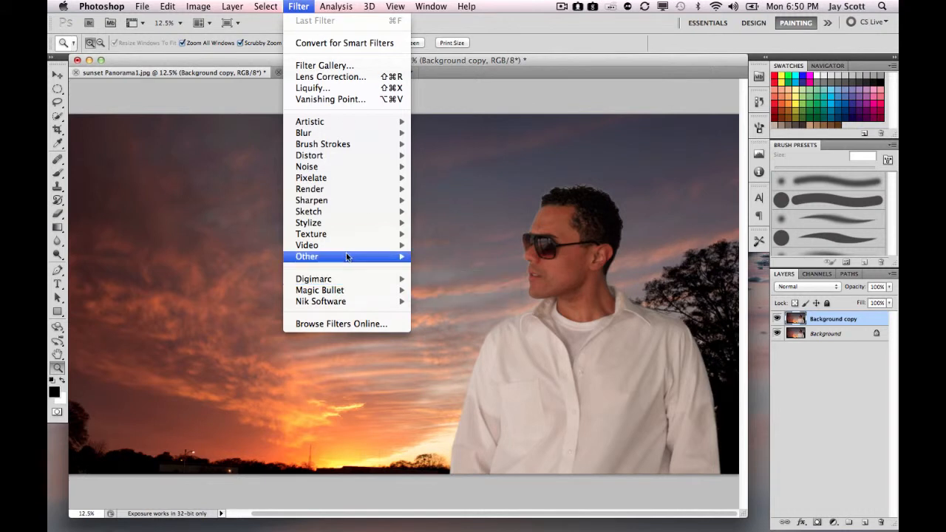
mouse_move(345, 256)
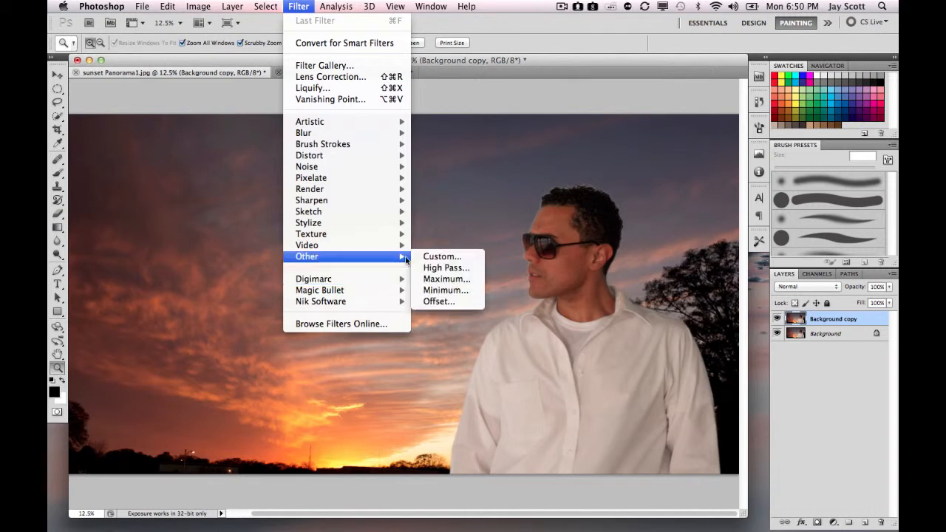
left_click(443, 267)
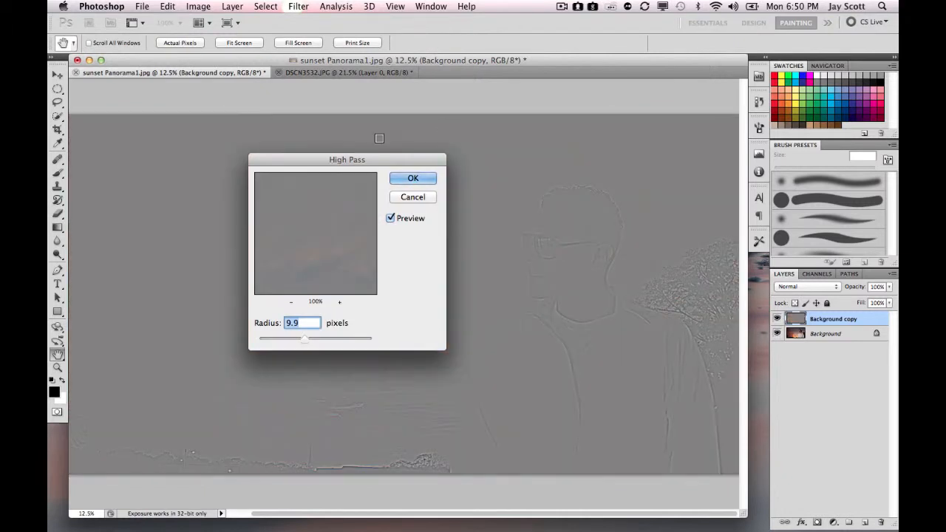
left_click_drag(374, 160, 324, 157)
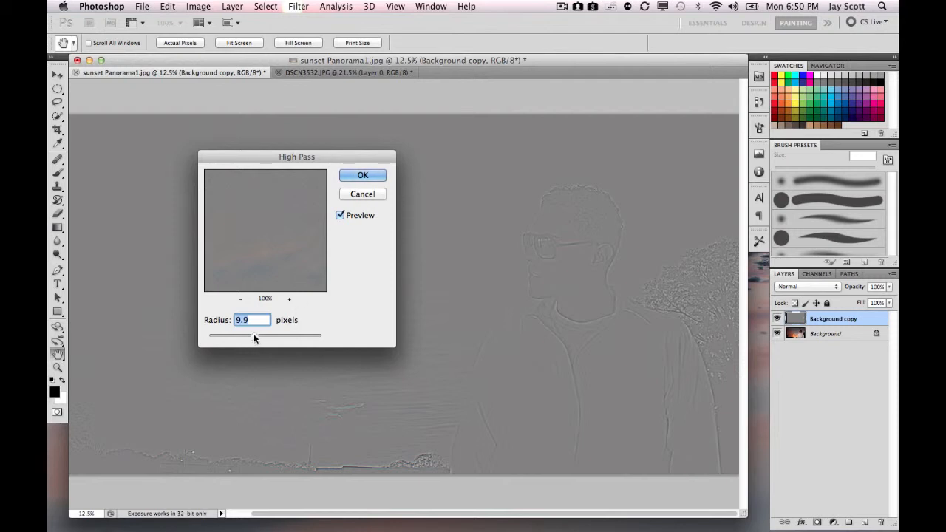
left_click_drag(253, 335, 256, 336)
left_click_drag(256, 332, 255, 336)
key("Right")
key("BackSpace")
key("BackSpace")
key("BackSpace")
type("2")
left_click(362, 175)
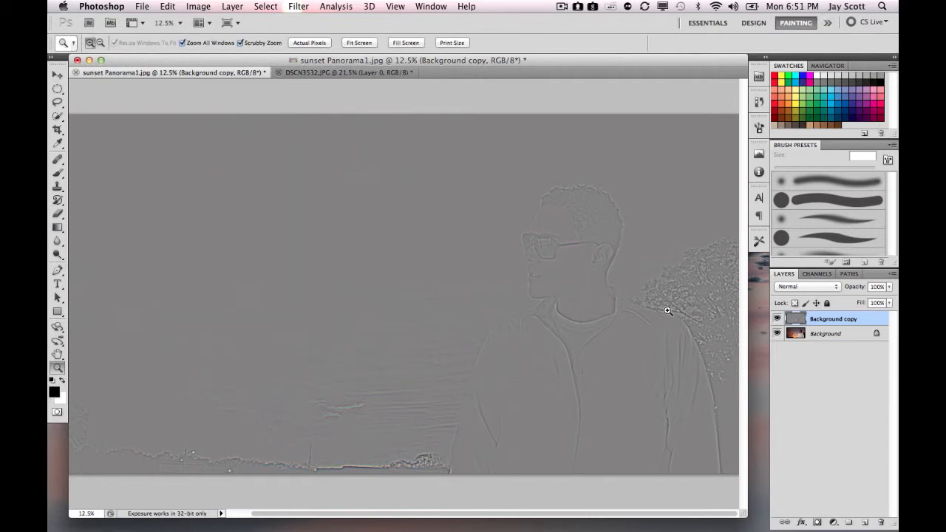
Set the Background copy layer's blend mode to Hard Light, and hide the layer after comparing the image with and without it
left_click(838, 288)
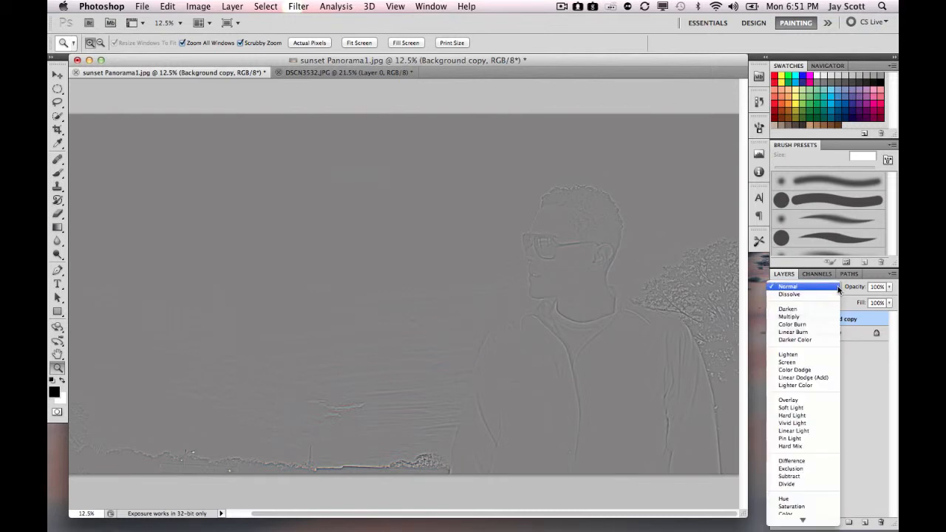
left_click(796, 416)
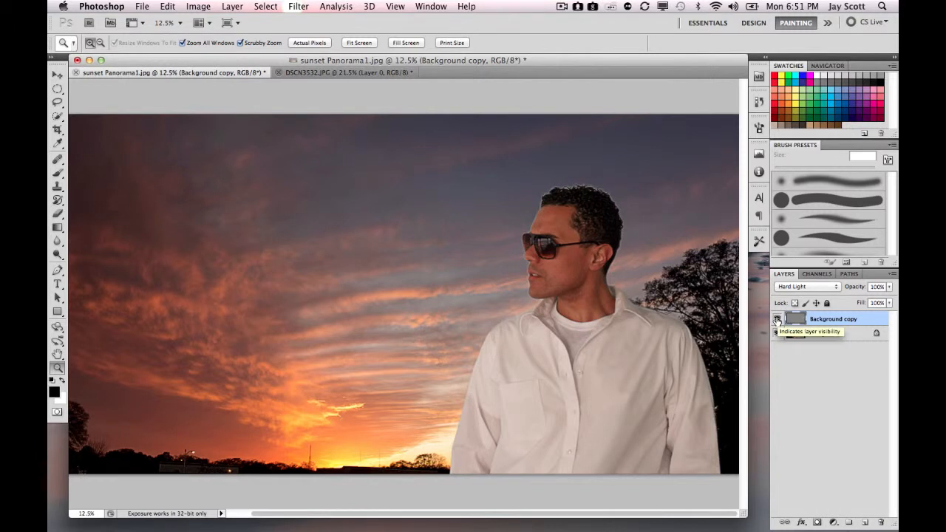
left_click(776, 319)
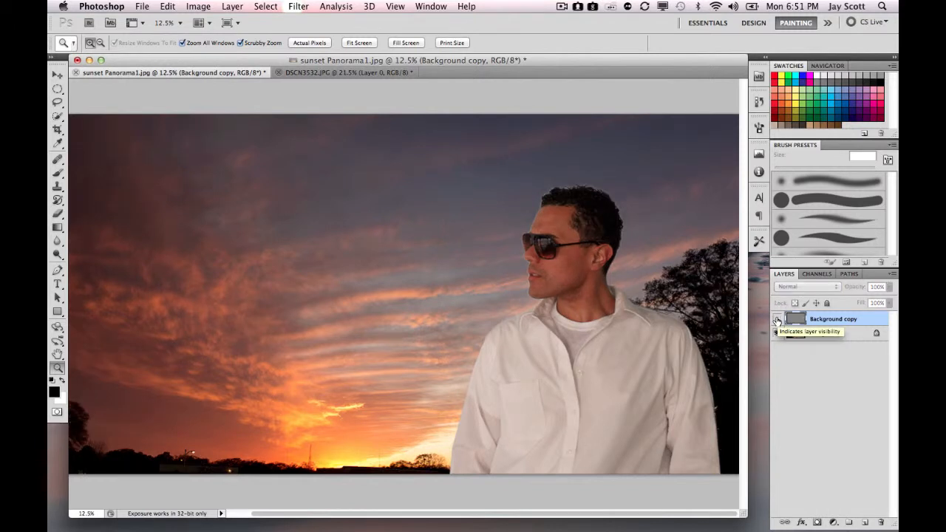
left_click(777, 320)
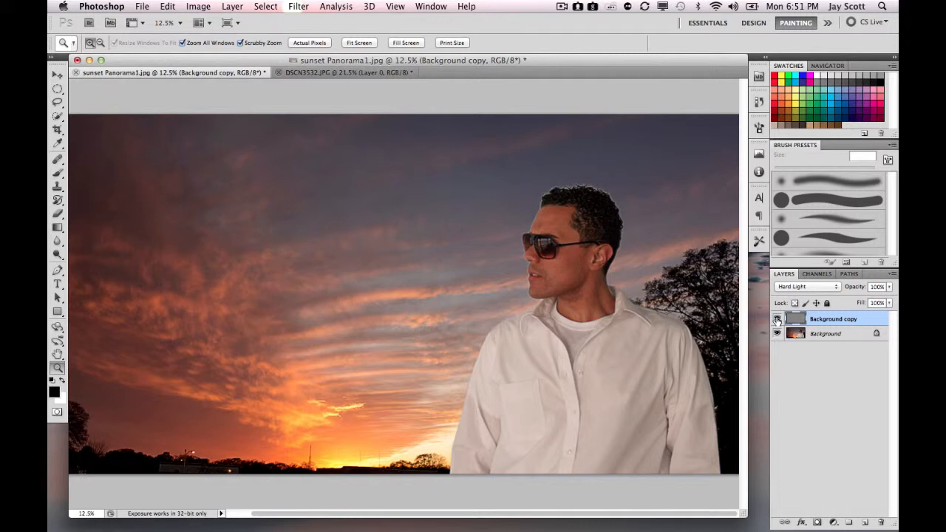
left_click(776, 319)
Duplicate the Background layer beneath the hidden High Pass layer
left_click(815, 335)
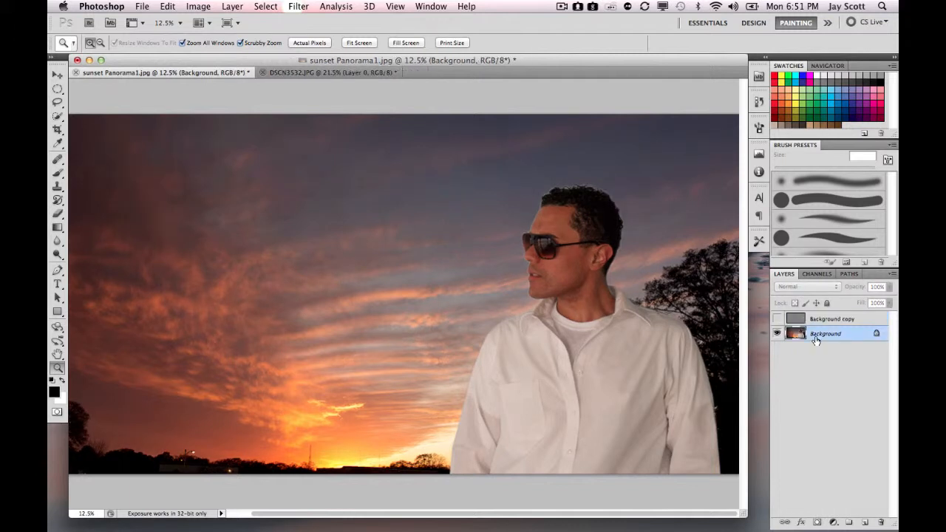
right_click(815, 334)
left_click(753, 360)
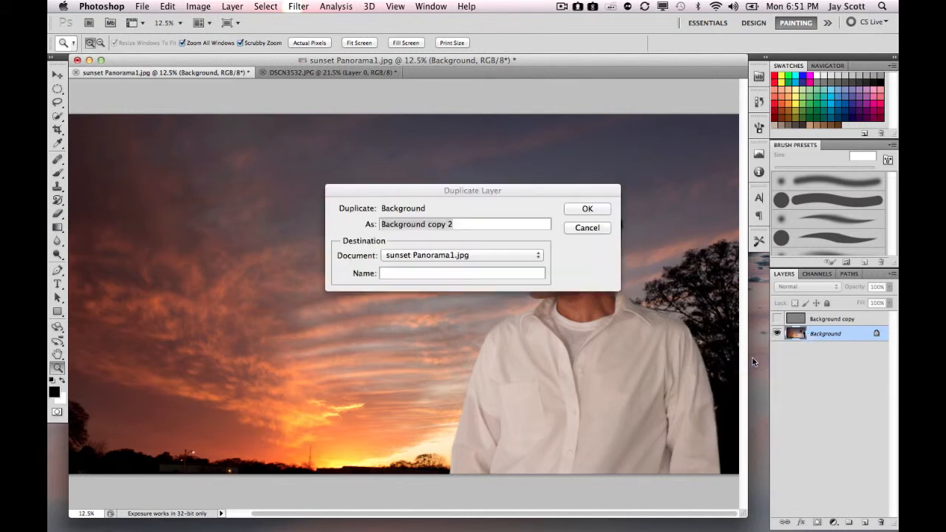
left_click(577, 212)
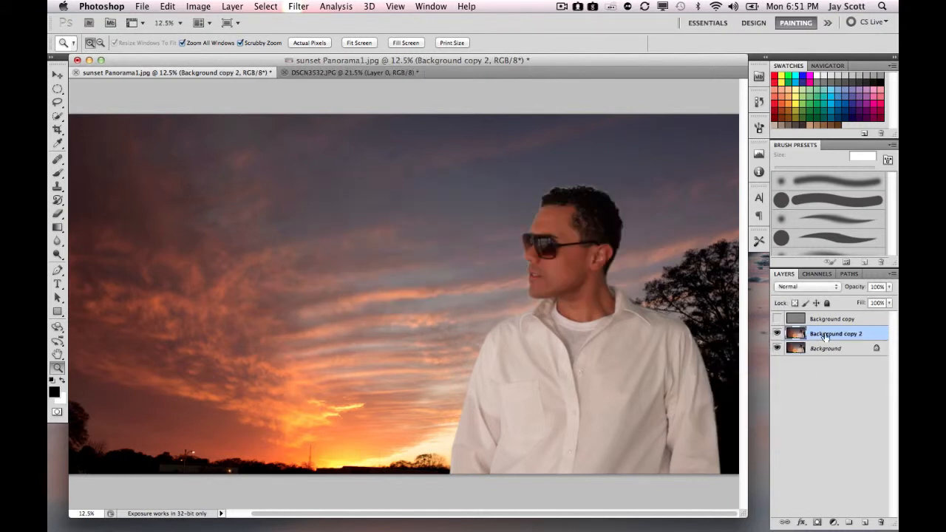
Apply a High Pass filter with a 65.7-pixel radius to the Background copy 2 layer
left_click(229, 7)
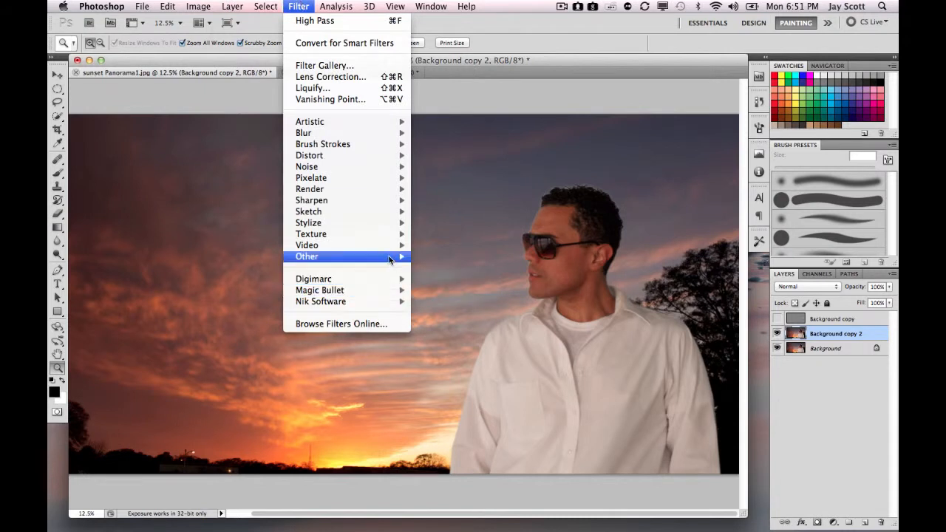
mouse_move(392, 259)
left_click(431, 266)
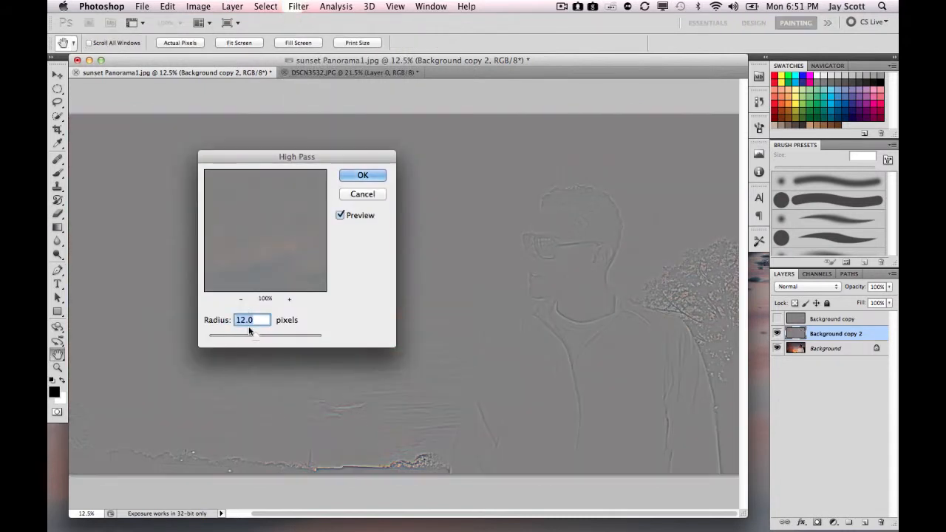
left_click_drag(249, 330, 289, 340)
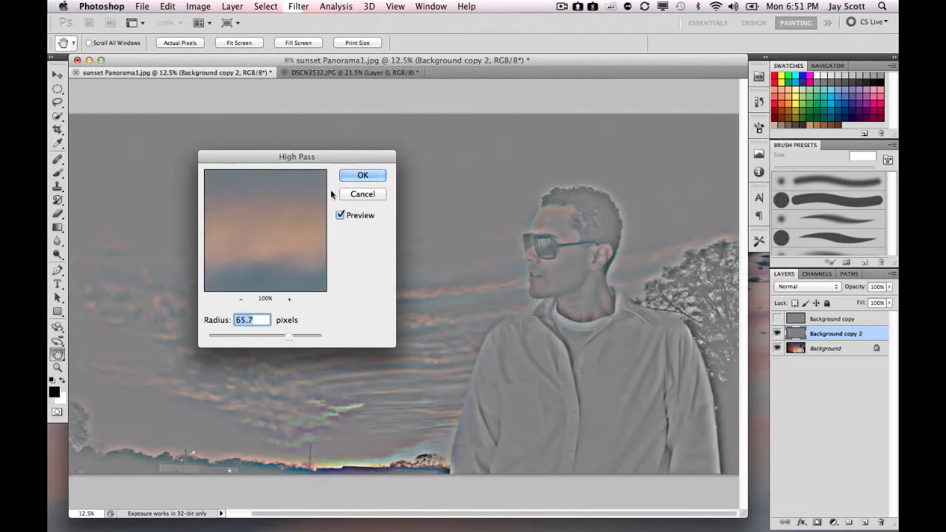
left_click(360, 175)
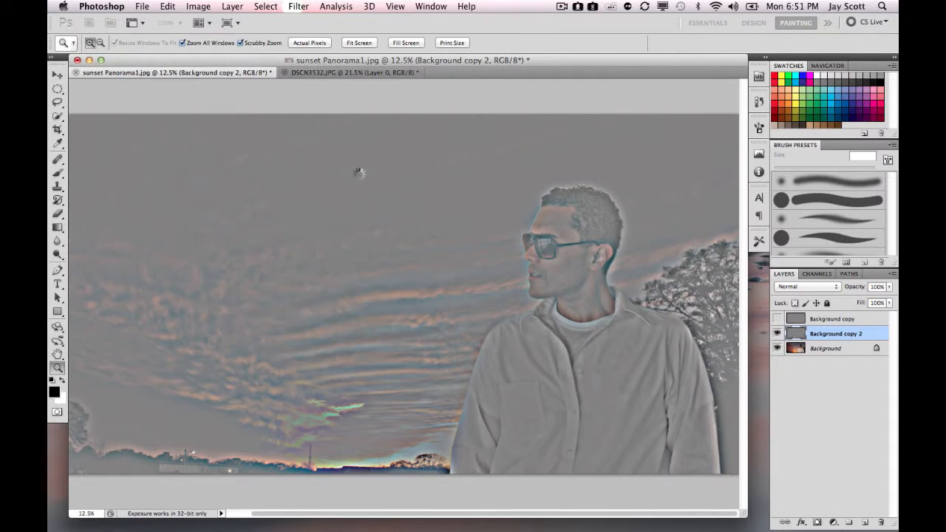
key("z")
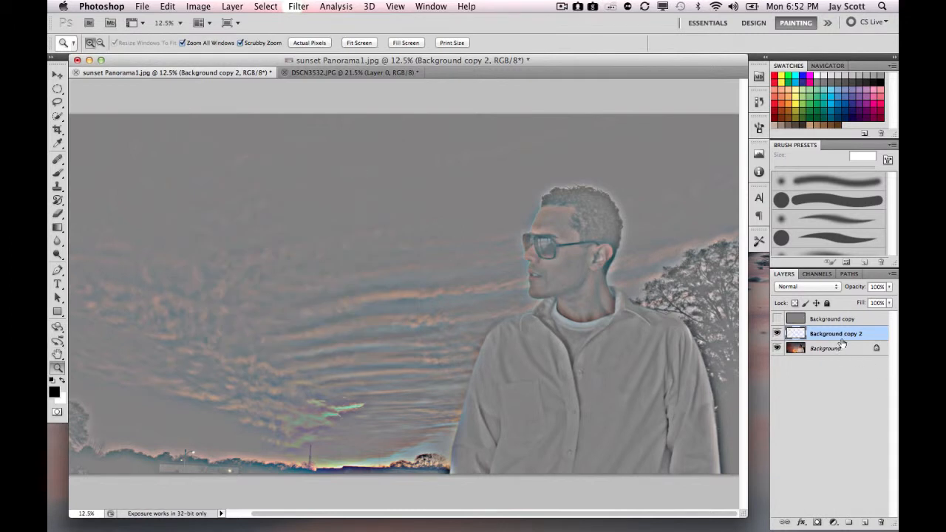
Set the Background copy 2 layer's blend mode to Hard Light and inspect its effect on the whole image
left_click(833, 288)
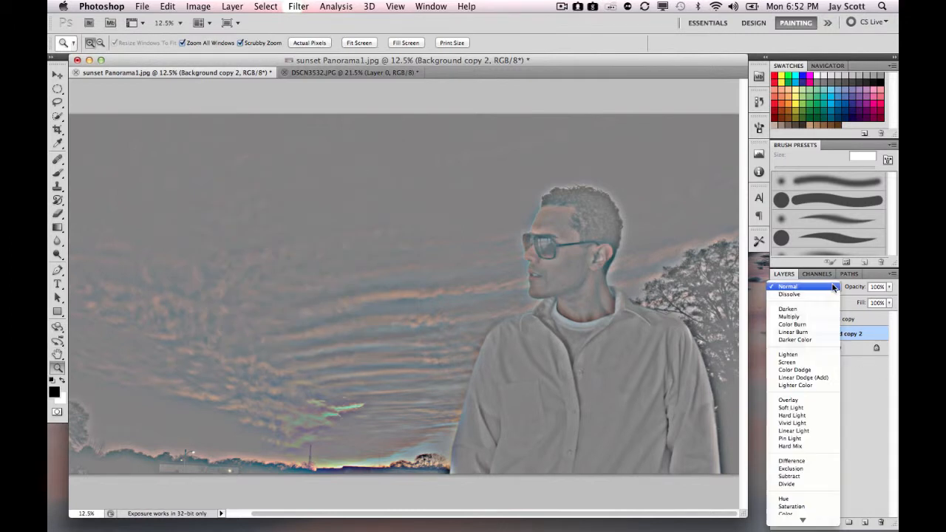
left_click(796, 416)
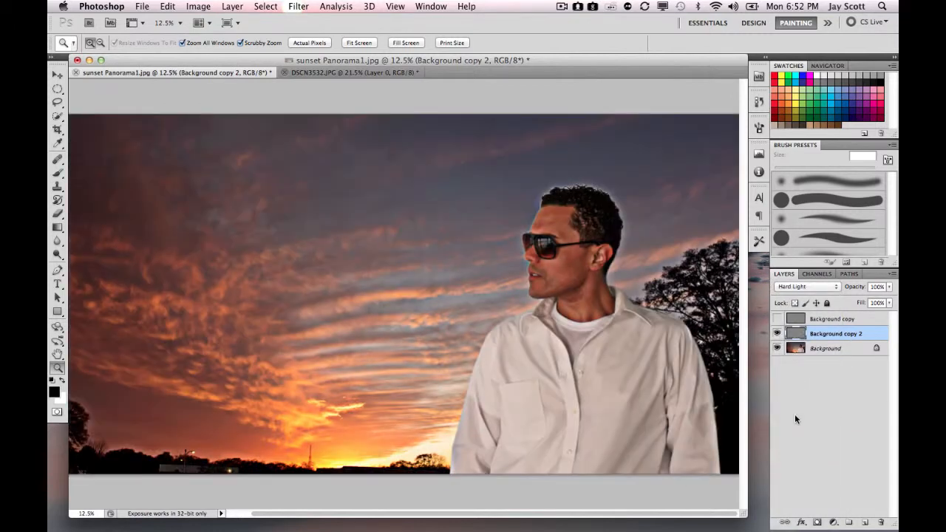
left_click(564, 357, "alt")
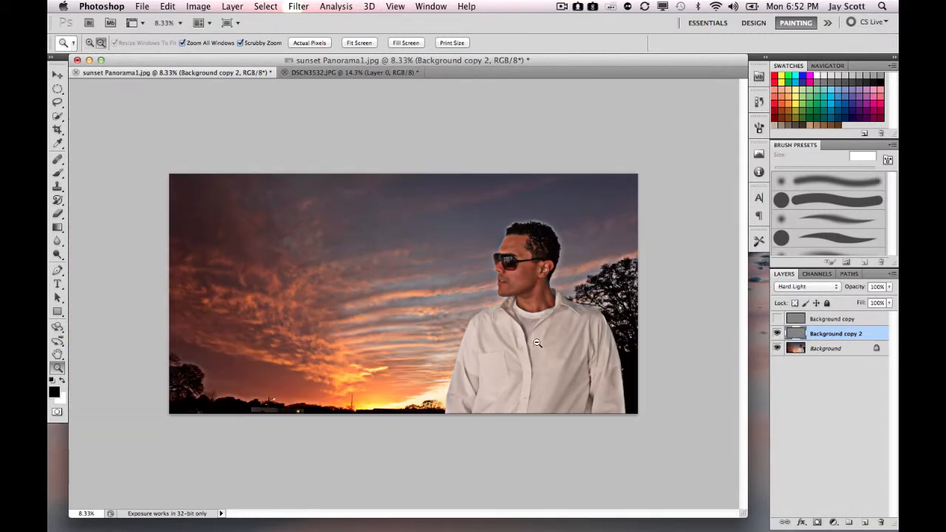
left_click(490, 308)
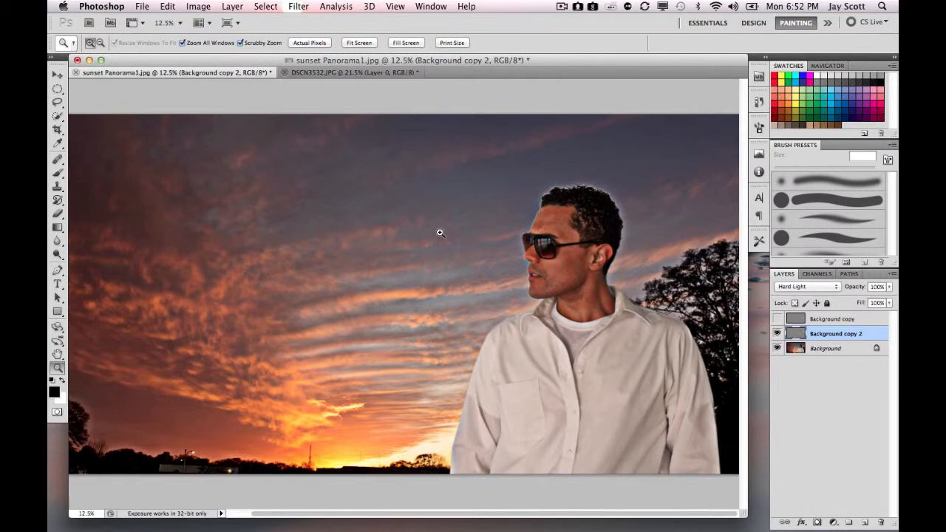
key("alt")
left_click(406, 292, "alt")
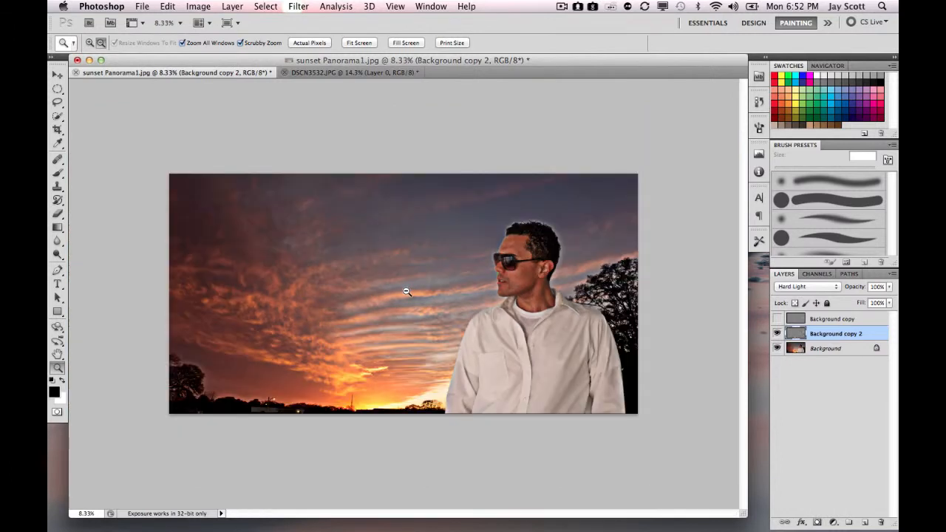
Toggle the visibility of the two High Pass layers to compare the small-radius and large-radius effects
left_click(777, 319)
left_click(777, 335)
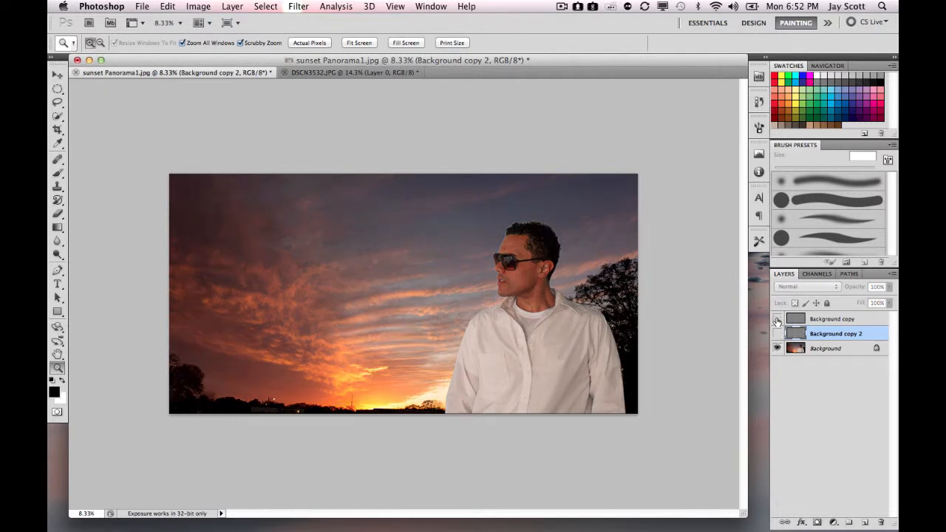
left_click(777, 321)
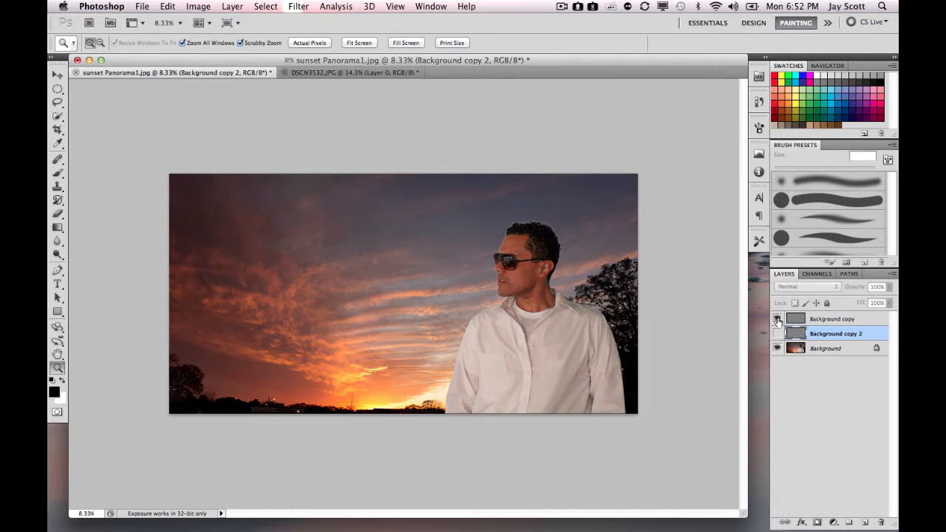
left_click(777, 334)
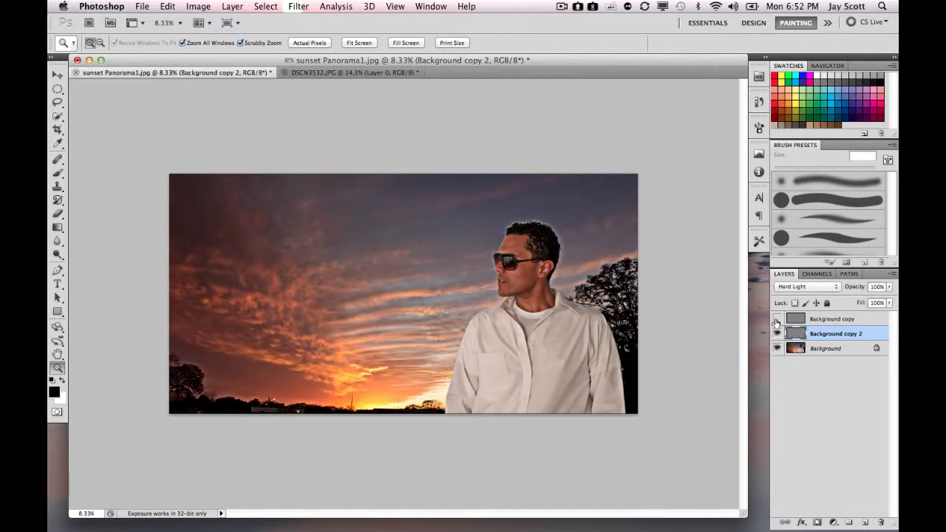
left_click(775, 322)
left_click(303, 6)
mouse_move(337, 6)
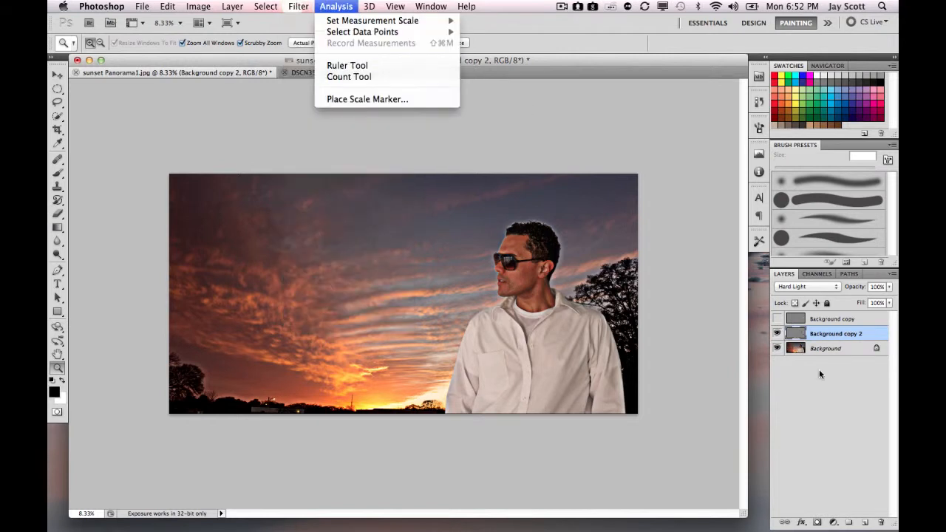
left_click(833, 424)
Hide the Background copy 2 layer and make another duplicate of the Background layer
left_click(776, 334)
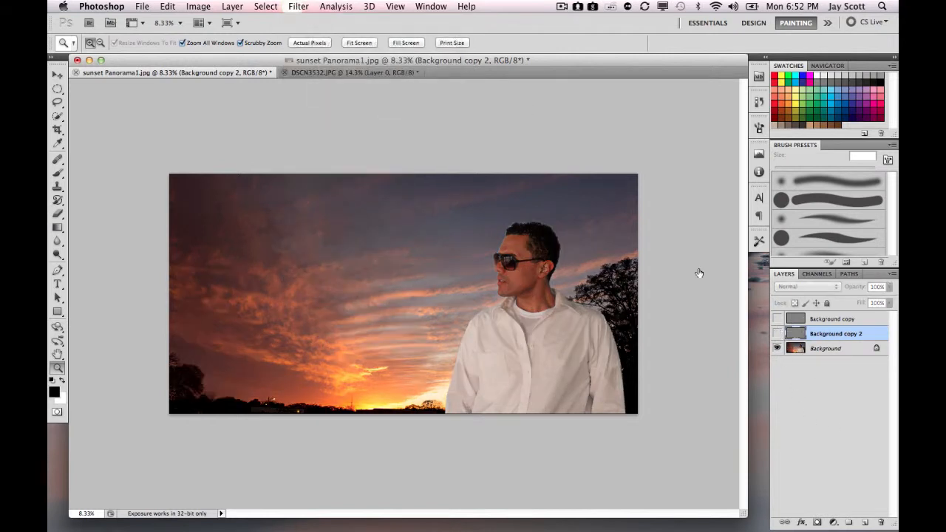
left_click(298, 7)
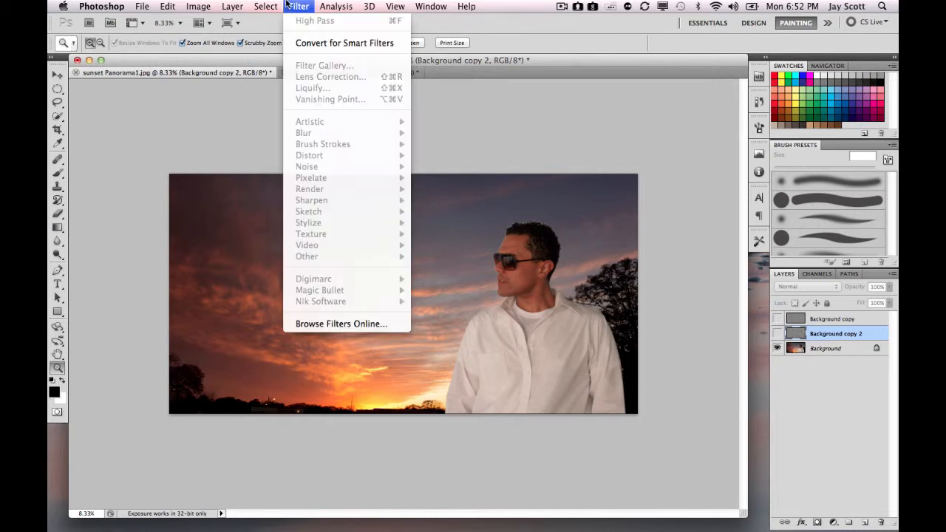
left_click(824, 346)
left_click(824, 349)
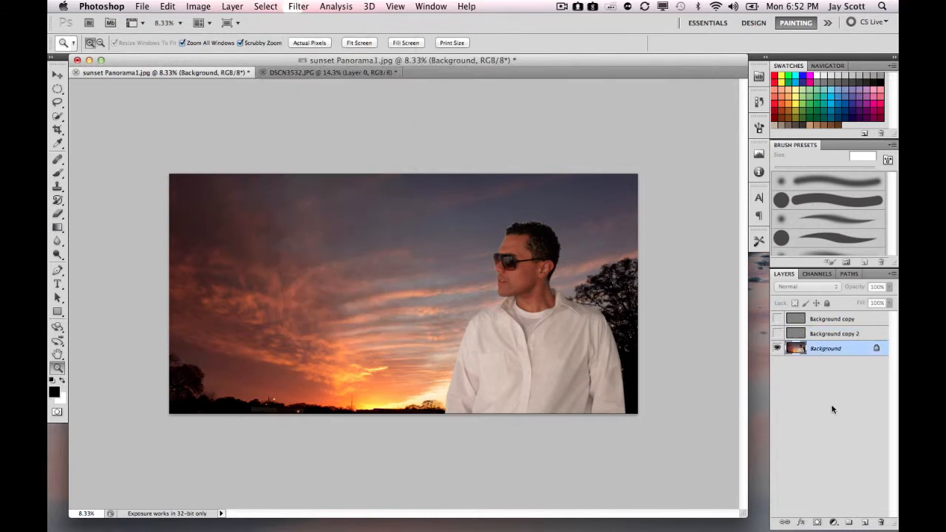
right_click(832, 352)
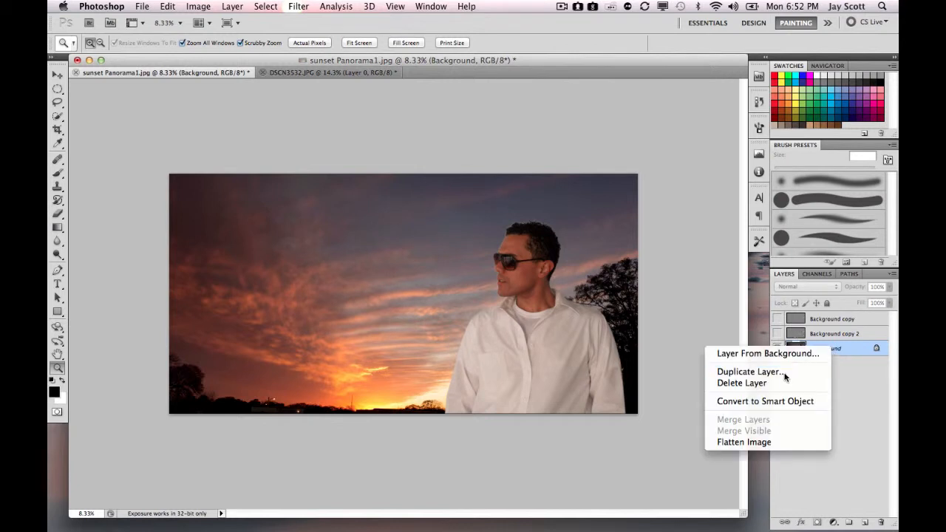
left_click(785, 373)
left_click(597, 209)
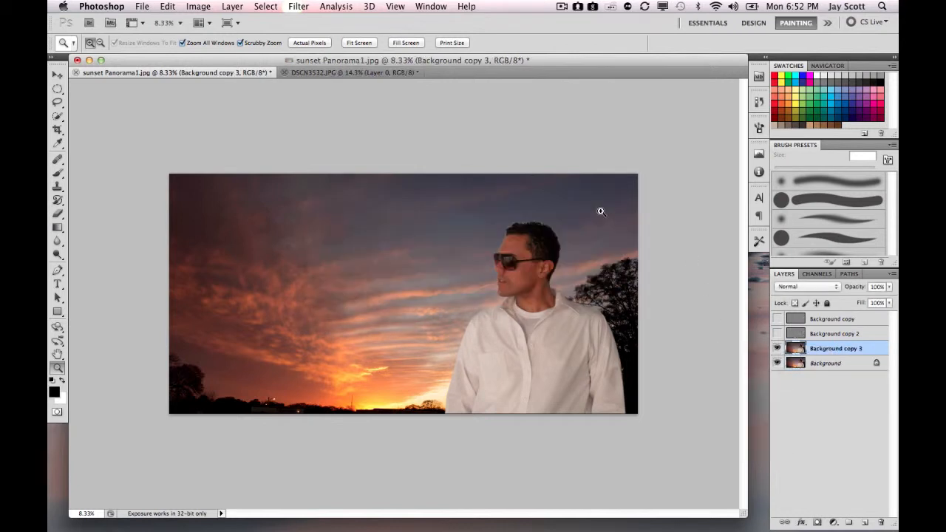
Apply the Color Efex Pro 3.0 Glamour Glow portrait filter to the Background copy 3 layer, checking the face skin up close beforehand
left_click(301, 7)
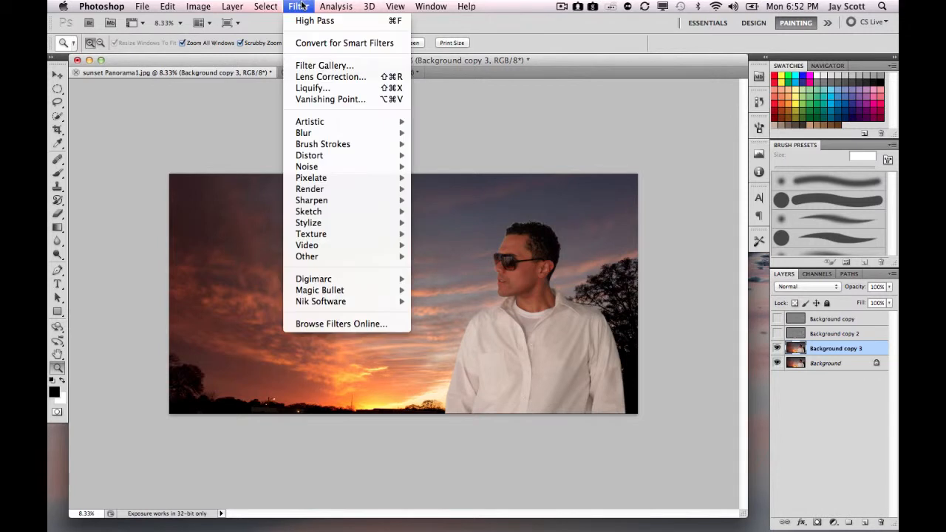
mouse_move(336, 303)
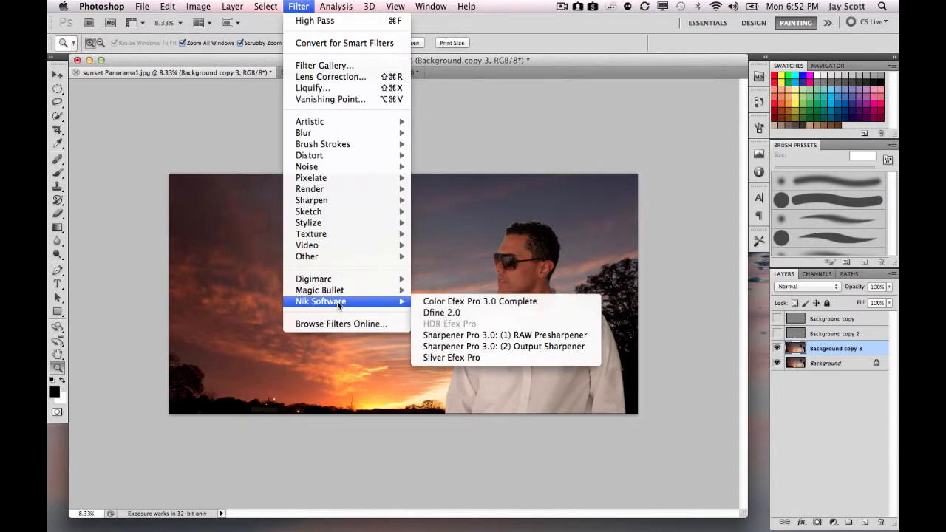
left_click(451, 302)
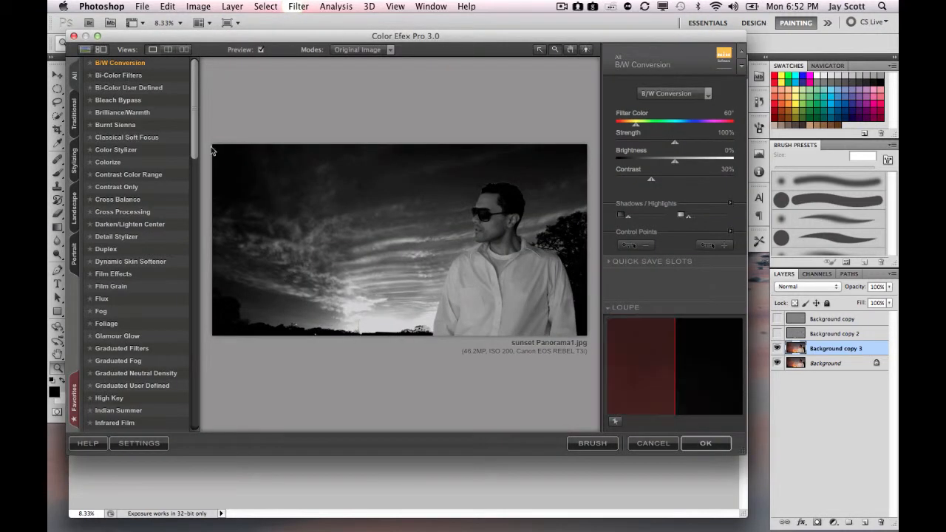
left_click(74, 260)
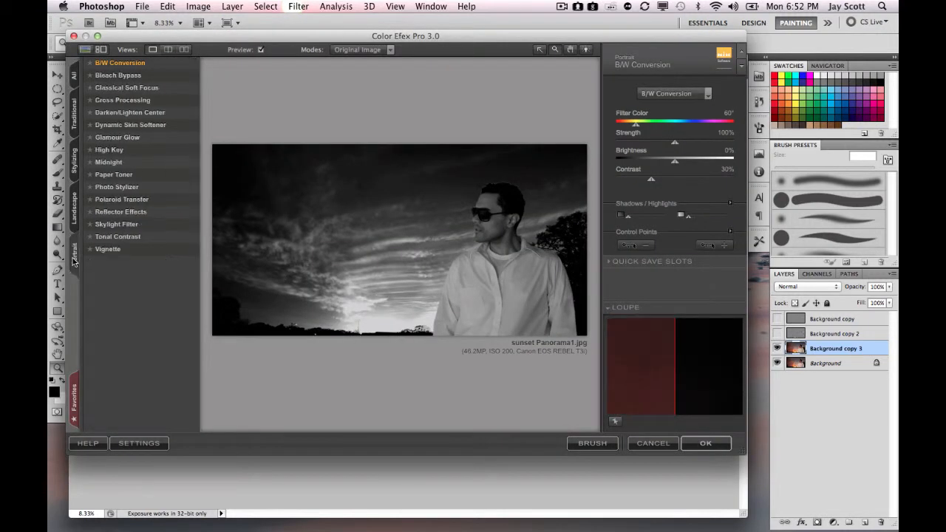
left_click(120, 138)
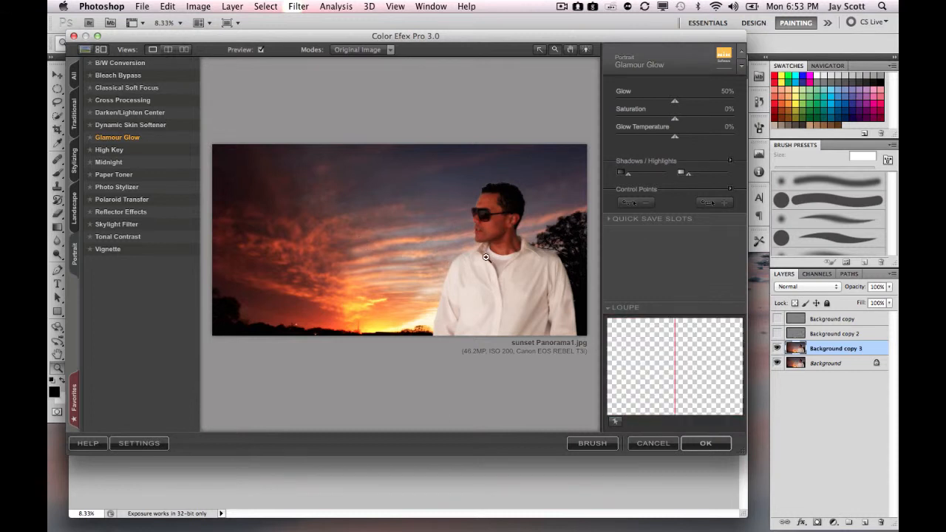
left_click(503, 218)
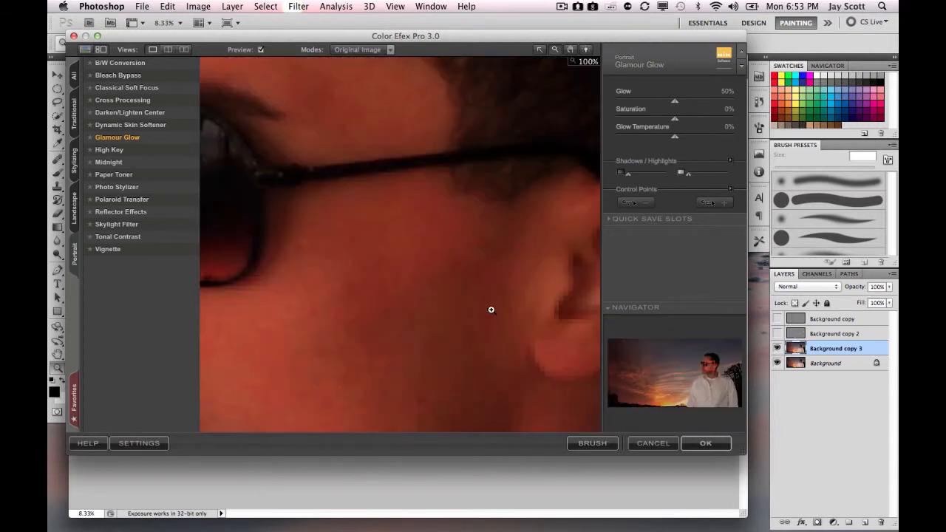
left_click(369, 270)
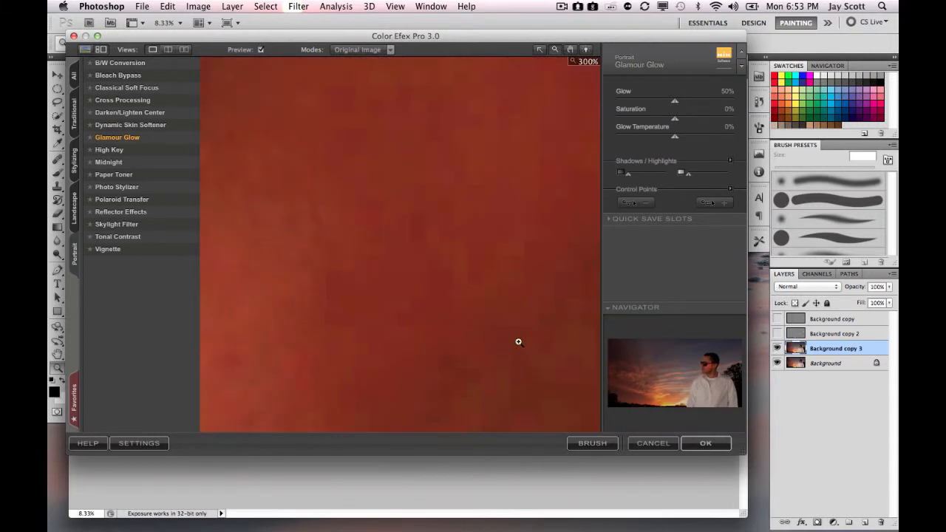
left_click(706, 443)
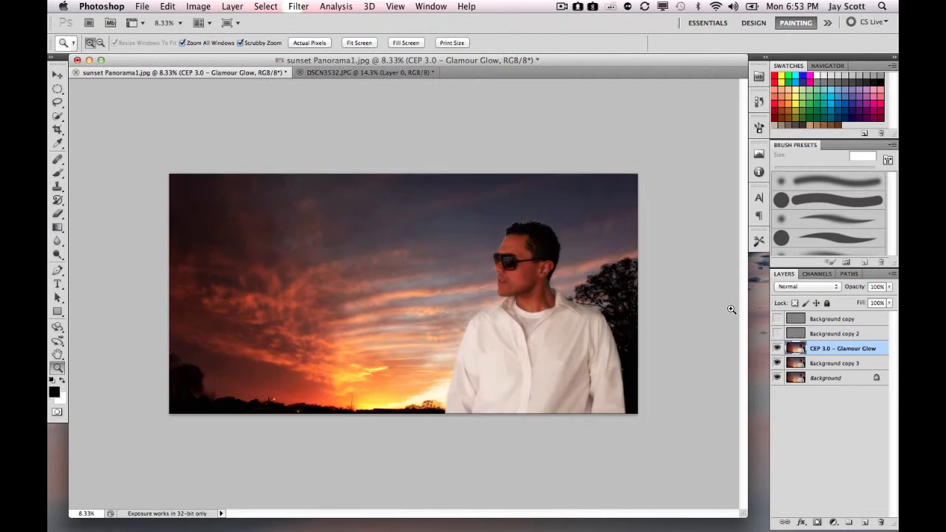
Inspect the Glamour Glow on the man, hide its layer, and show and hide the two High Pass layers for comparison
left_click(508, 281)
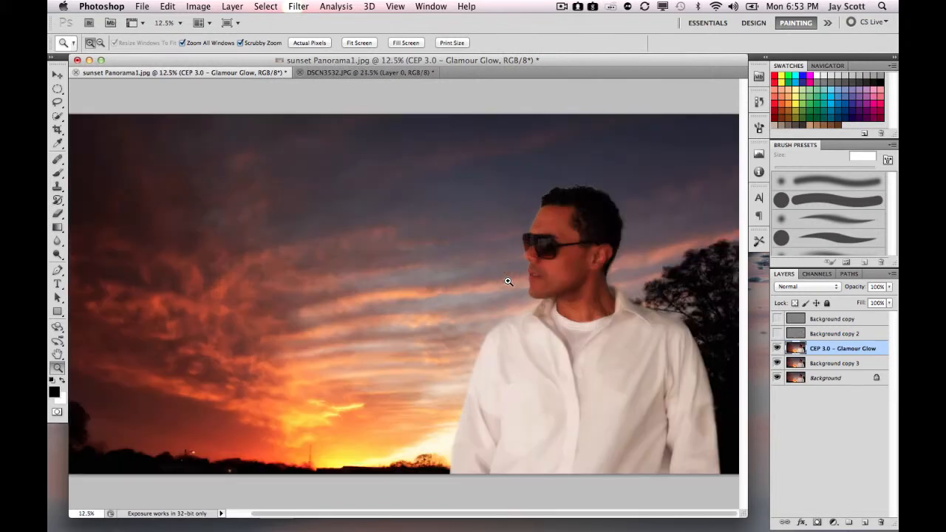
scroll(509, 280, "left", 2)
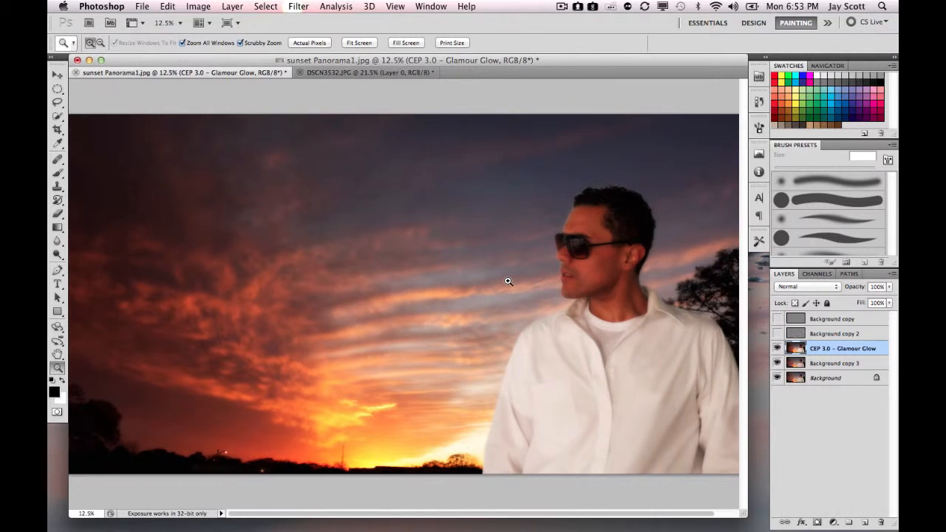
left_click(589, 315, "alt")
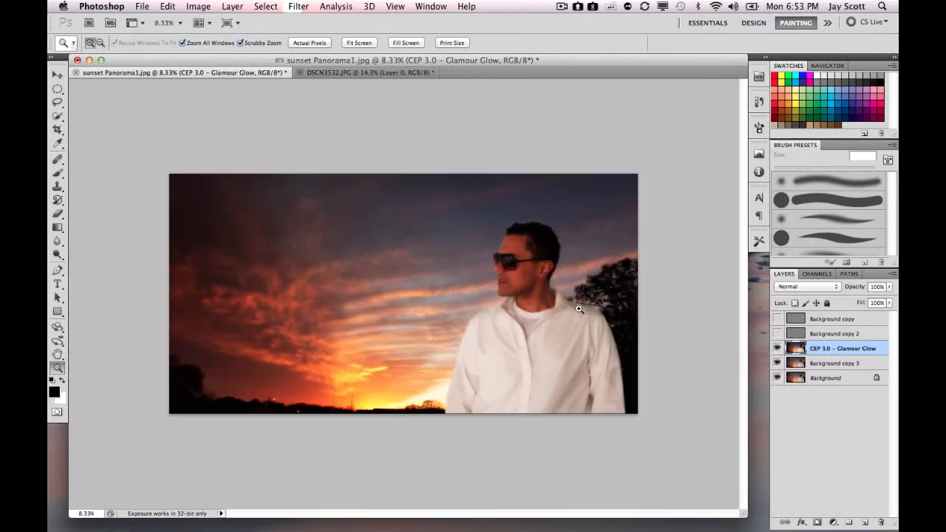
left_click(776, 350)
left_click(777, 319)
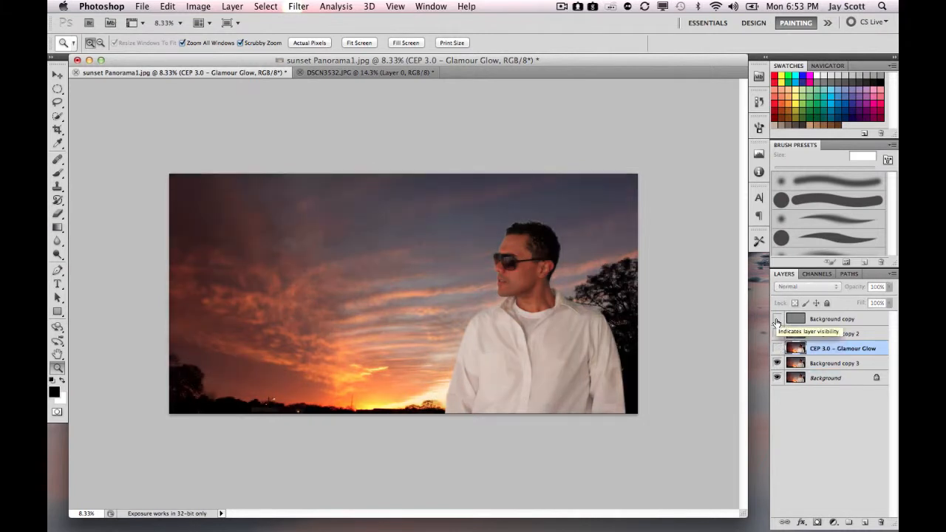
left_click(778, 334)
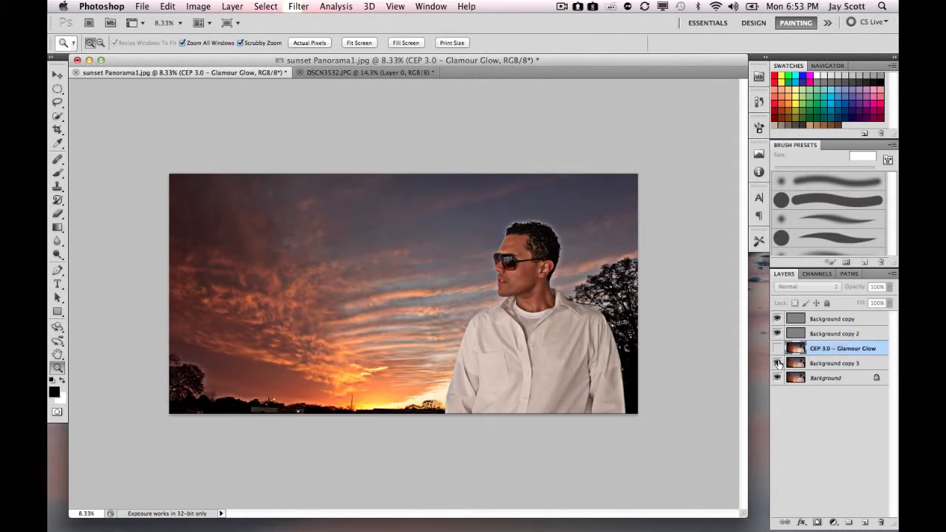
left_click(778, 334)
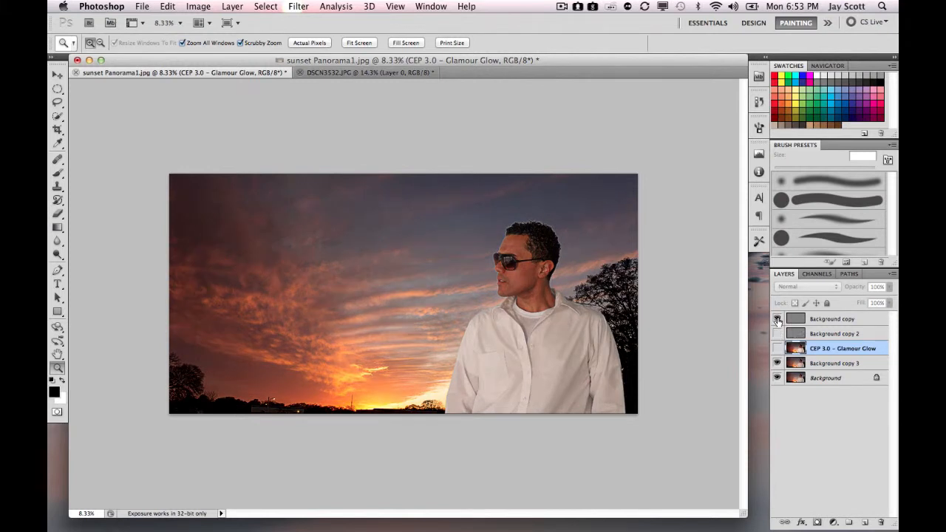
left_click(777, 318)
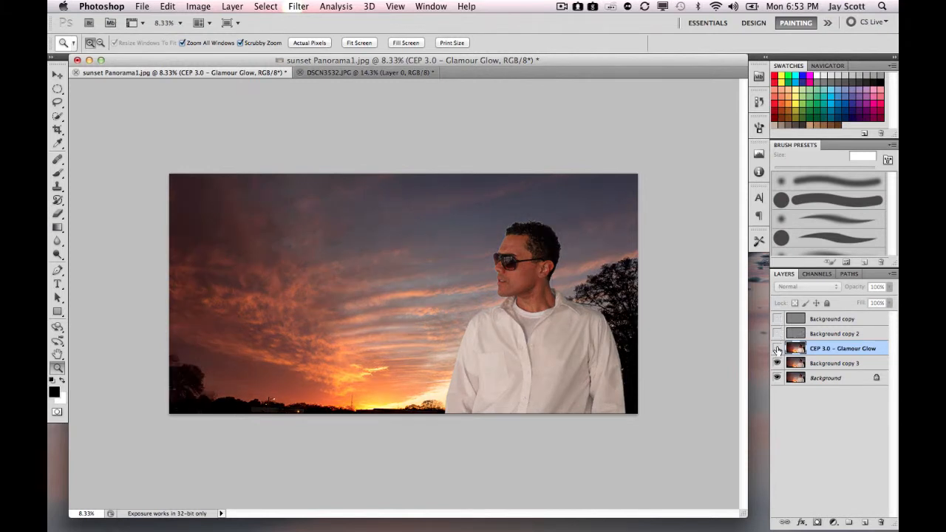
Toggle the Glamour Glow layer with each High Pass layer to compare the combined effects, ending with all three hidden
left_click(777, 348)
left_click(777, 334)
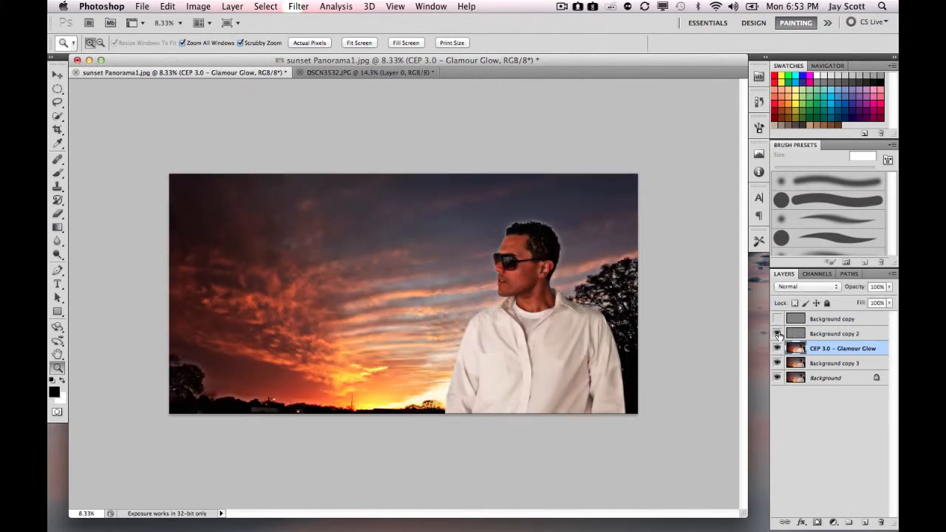
left_click(778, 334)
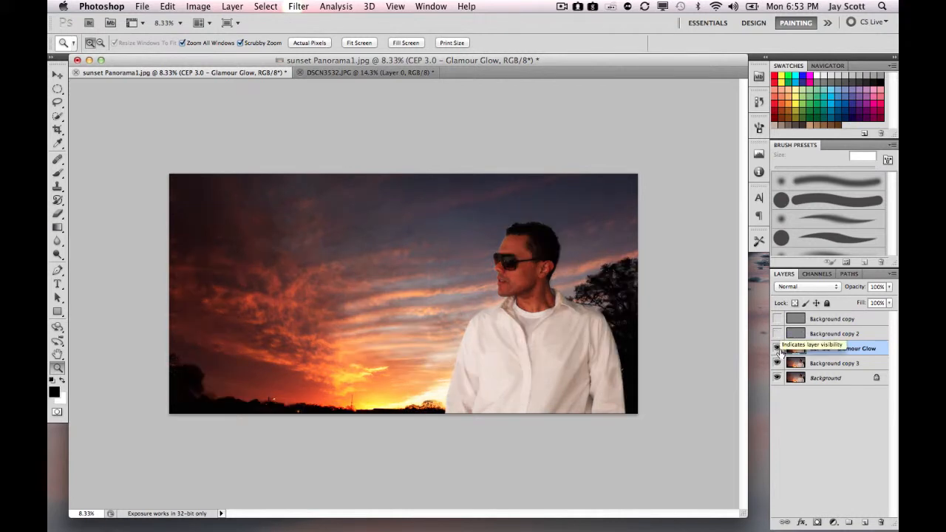
left_click(777, 335)
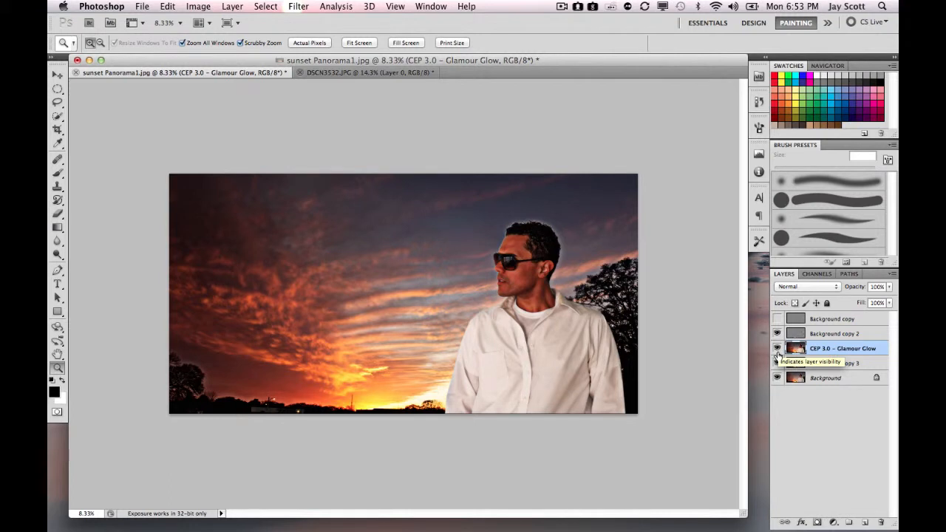
left_click(777, 349)
left_click(778, 349)
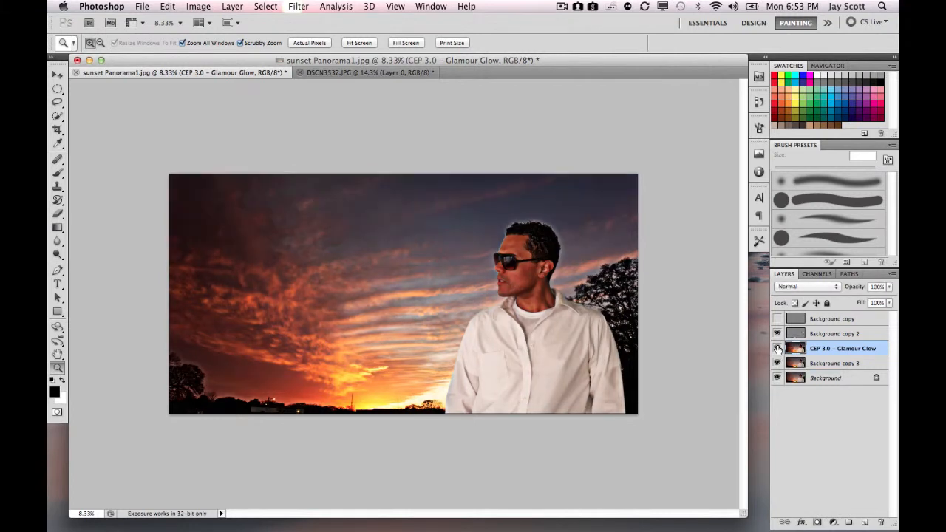
left_click(777, 320)
left_click(777, 320)
left_click(777, 334)
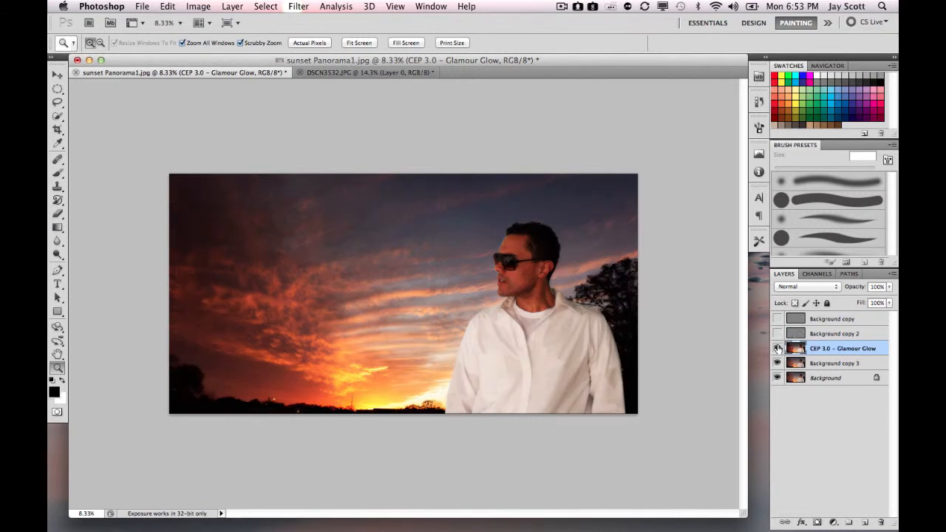
left_click(778, 348)
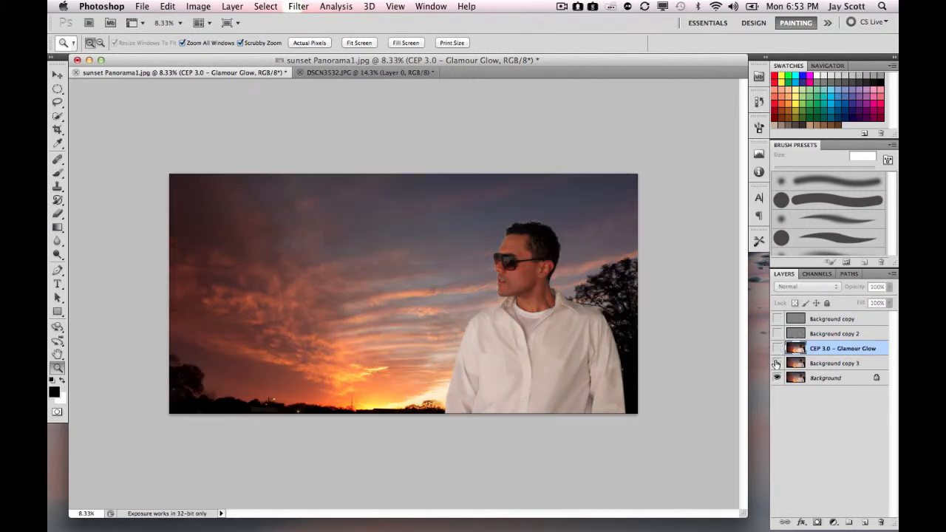